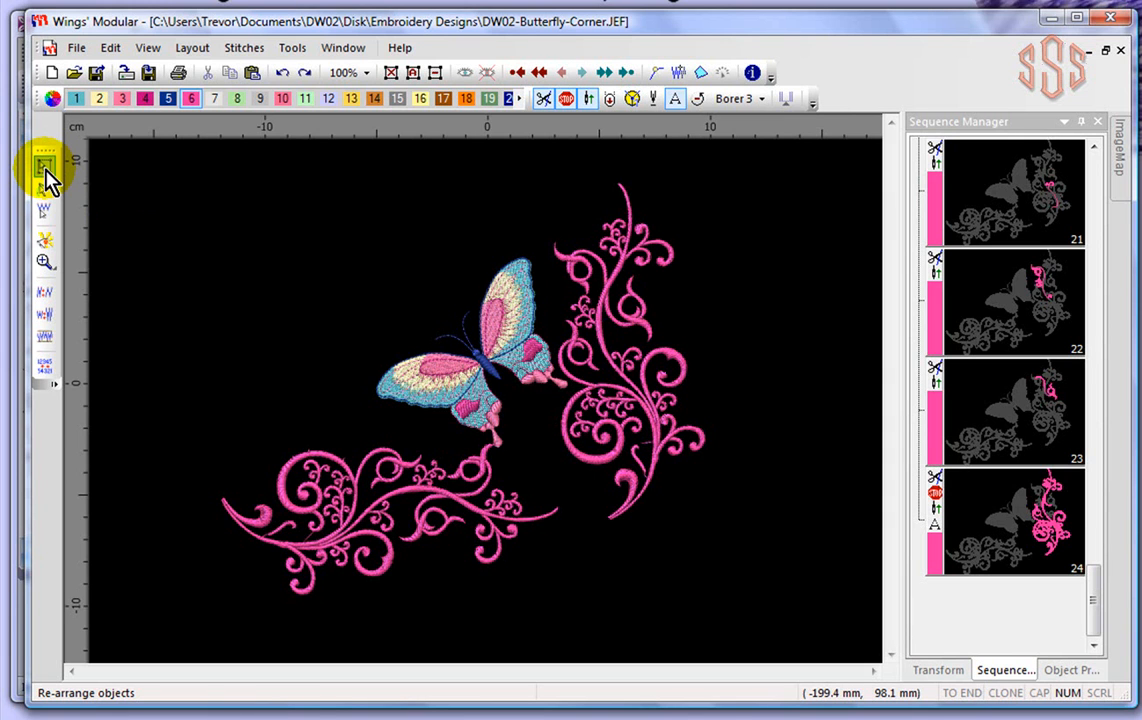
Select the pink scroll beside the butterfly's right wing, move it out to the right and shrink it to about 35.0 × 79.6 mm.
{"action": "left_click", "coordinate": [44, 167]}
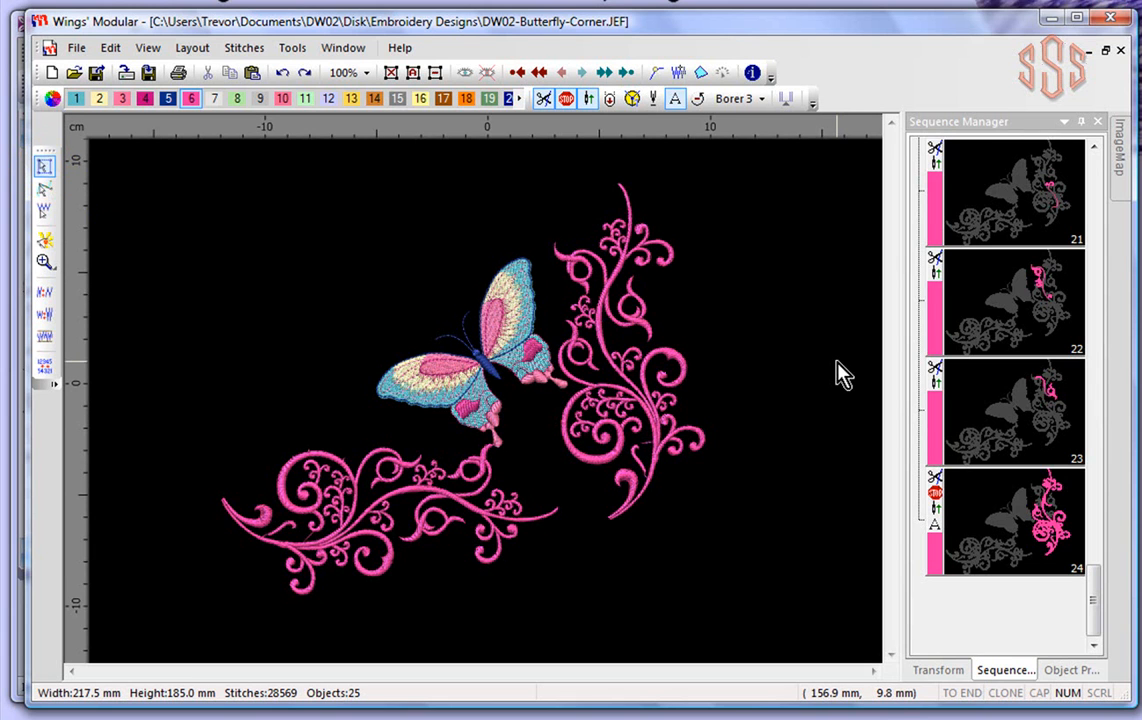
{"action": "left_click", "coordinate": [676, 368]}
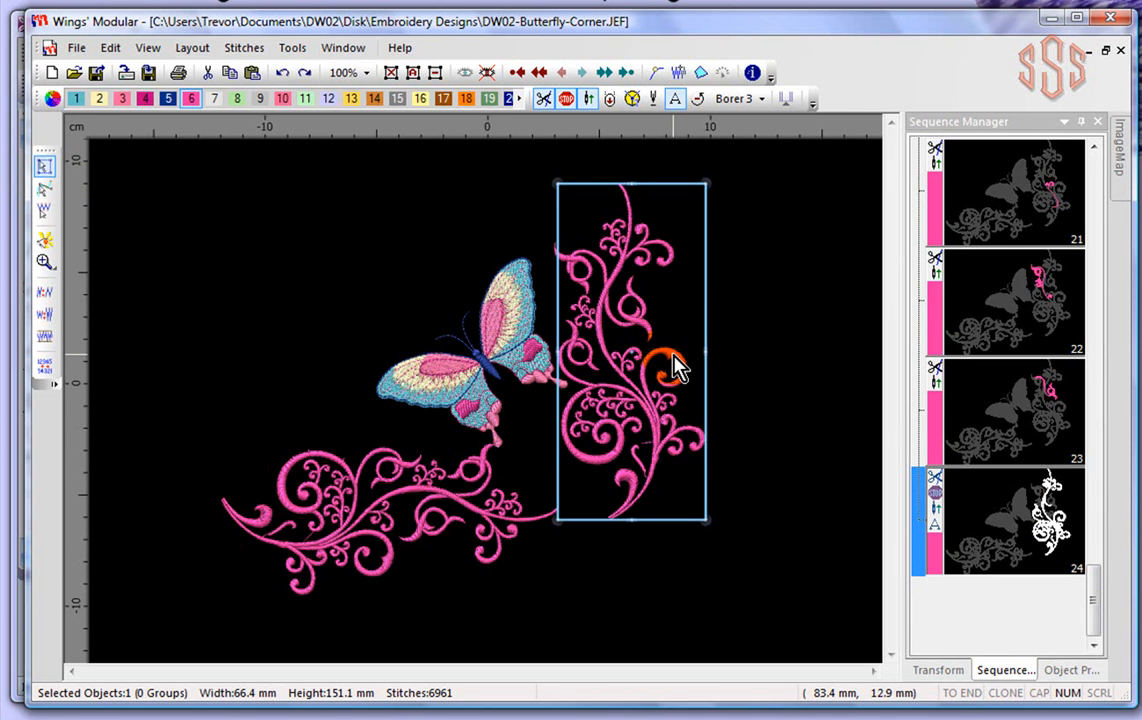
{"action": "left_click_drag", "start_coordinate": [672, 357], "coordinate": [811, 380]}
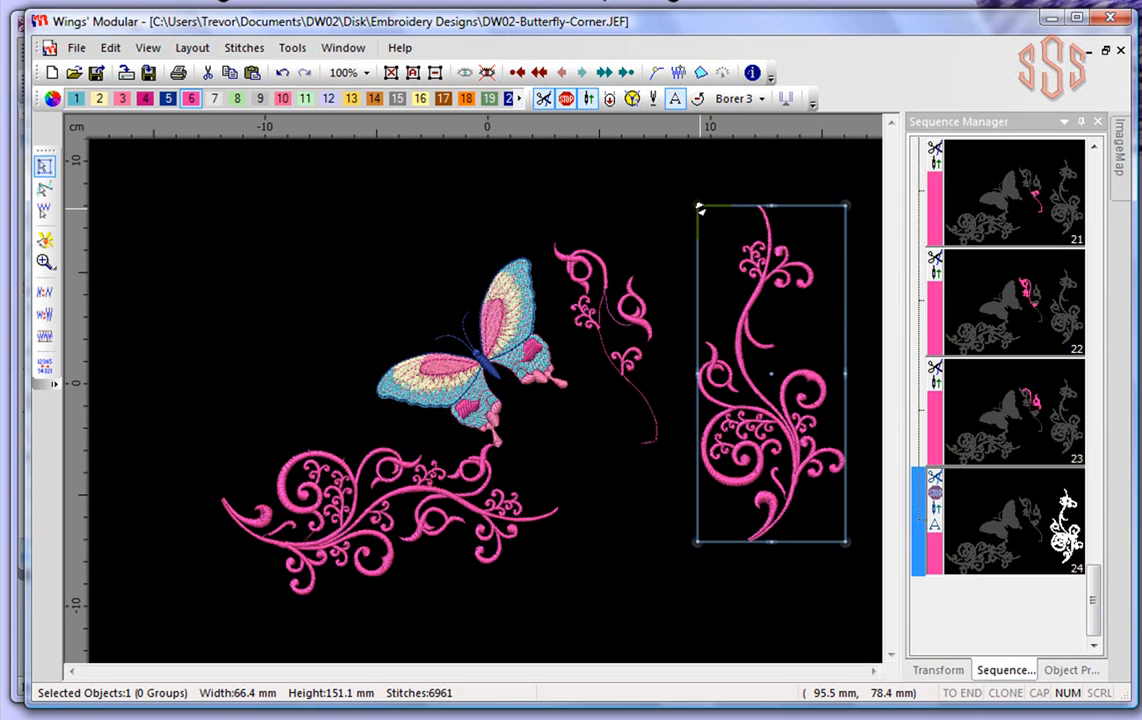
{"action": "left_click_drag", "start_coordinate": [700, 209], "coordinate": [773, 366]}
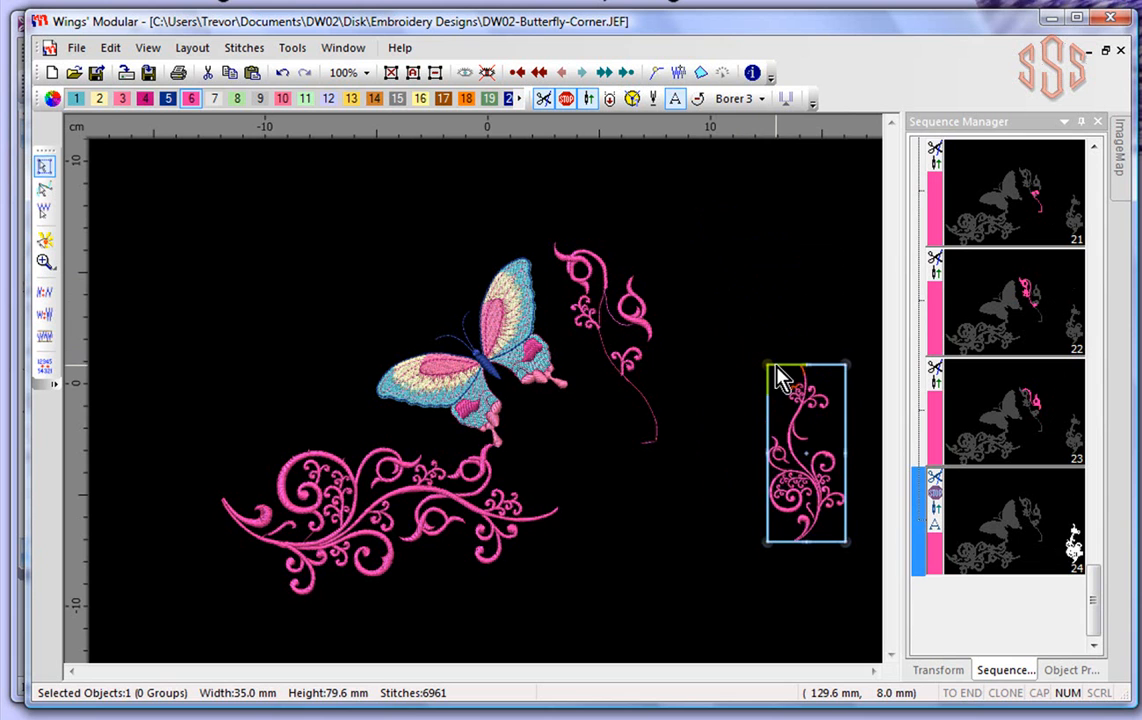
{"action": "left_click_drag", "start_coordinate": [821, 478], "coordinate": [740, 405]}
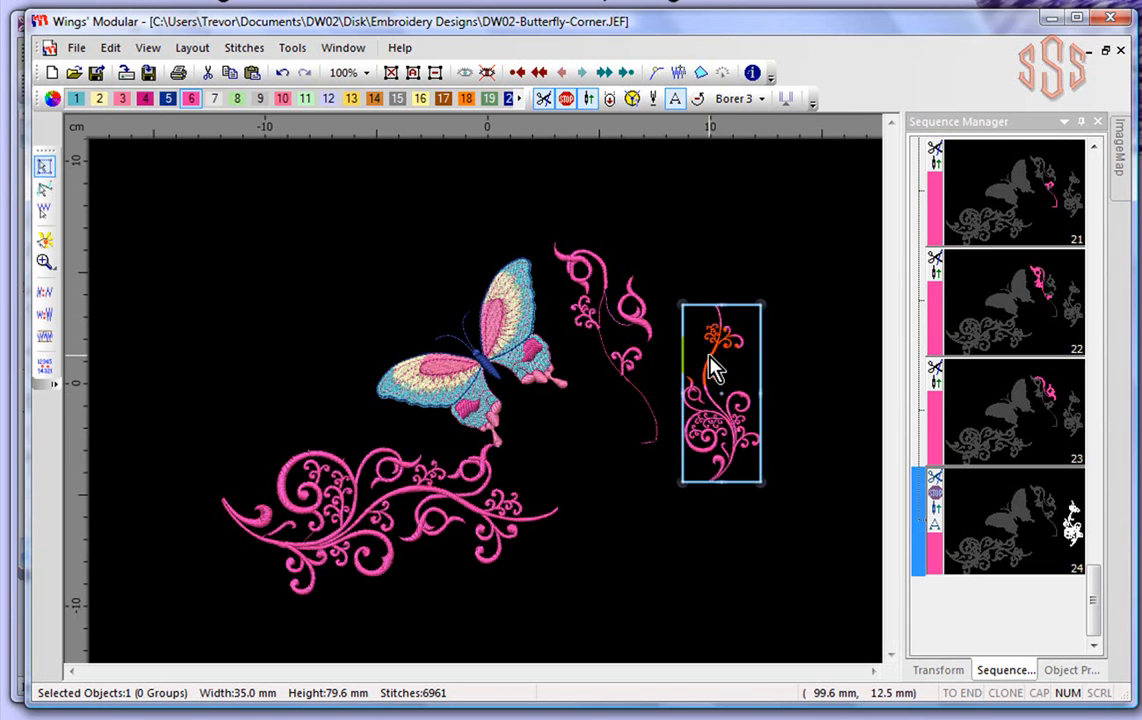
Apply AutoDensity to the scaled-down scroll and undo it for a before-and-after comparison.
{"action": "scroll", "coordinate": [712, 372], "scroll_direction": "up", "scroll_amount": 5}
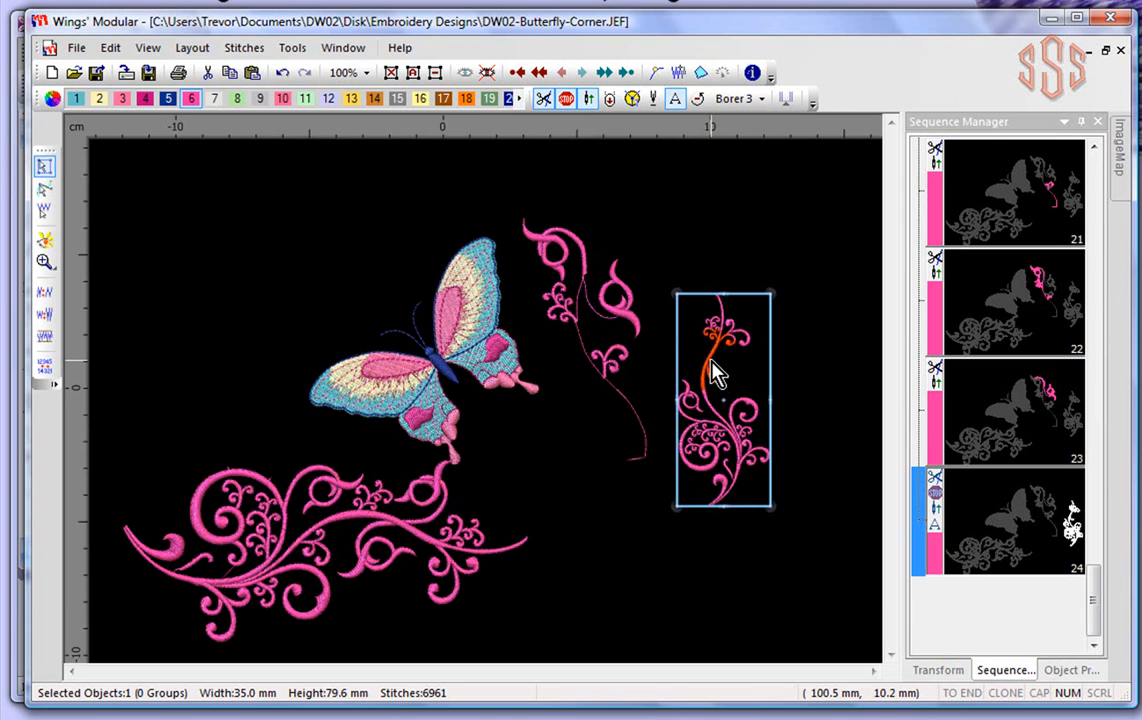
{"action": "scroll", "coordinate": [712, 372], "scroll_direction": "up", "scroll_amount": 1}
{"action": "scroll", "coordinate": [712, 372], "scroll_direction": "up", "scroll_amount": 1}
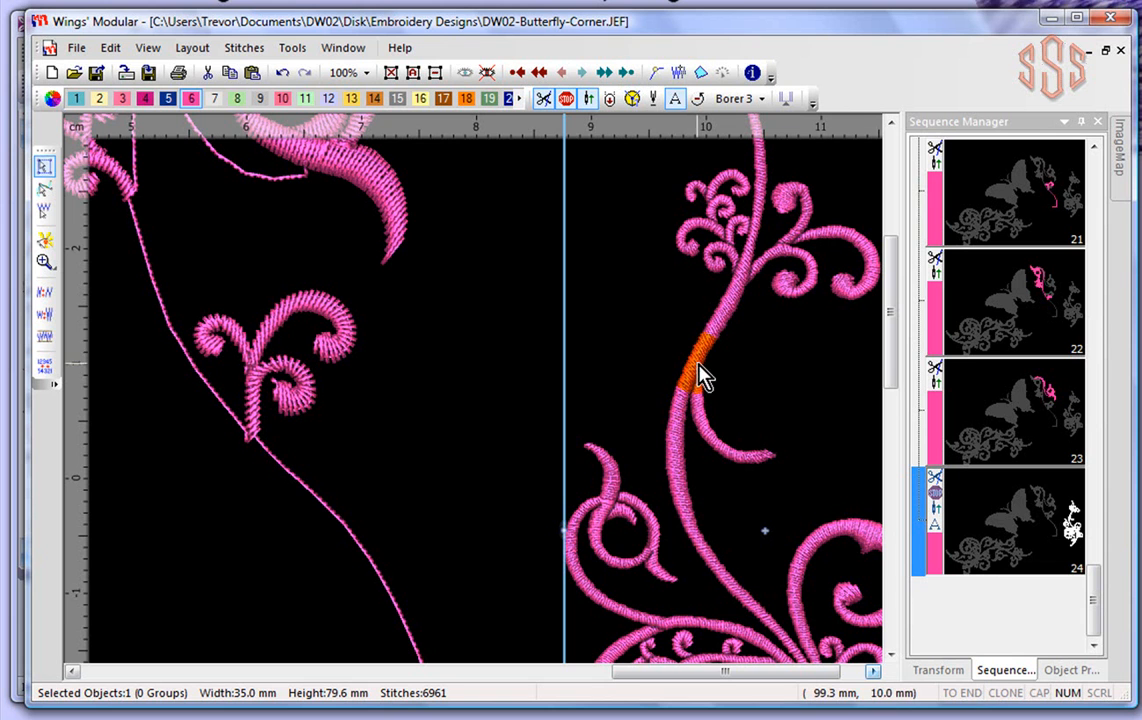
{"action": "scroll", "coordinate": [703, 362], "scroll_direction": "down", "scroll_amount": 2}
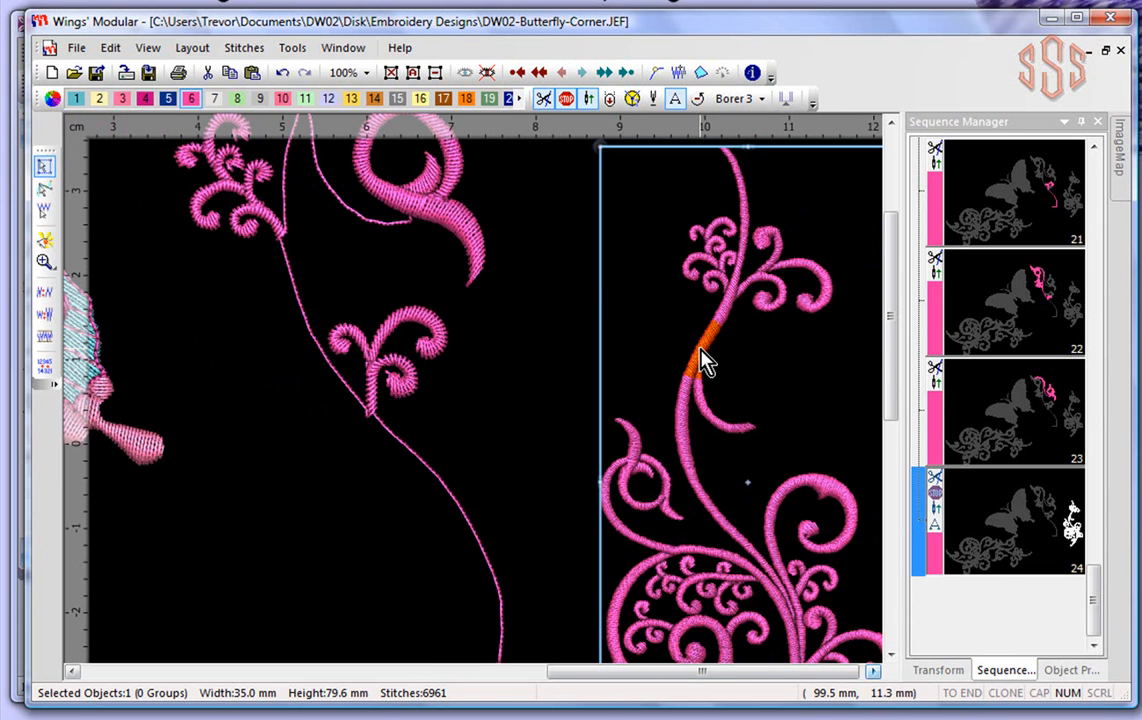
{"action": "left_click", "coordinate": [245, 50]}
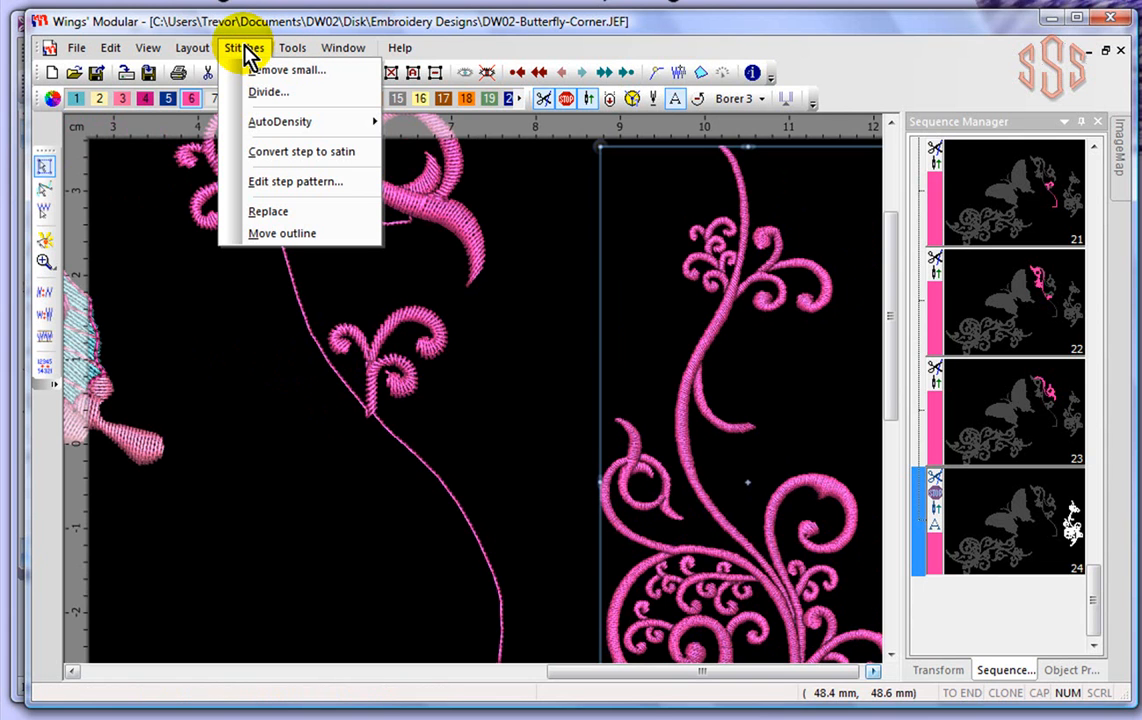
{"action": "mouse_move", "coordinate": [272, 124]}
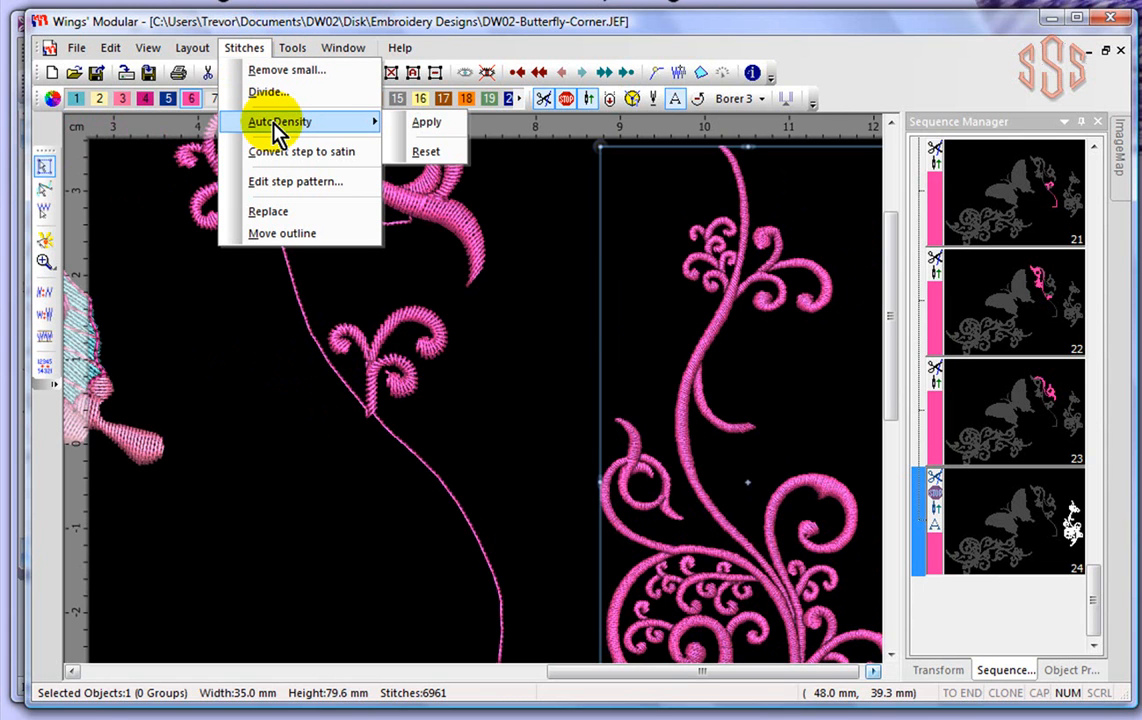
{"action": "left_click", "coordinate": [430, 123]}
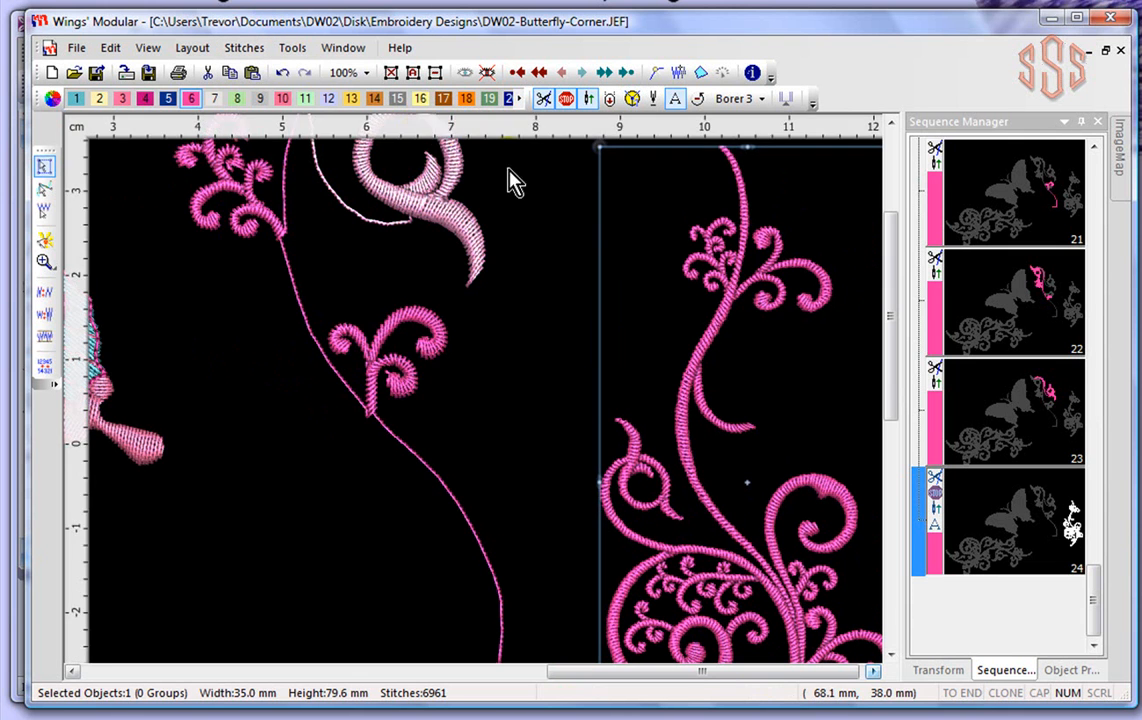
{"action": "left_click", "coordinate": [283, 73]}
Apply AutoDensity again to the selected scroll's stitches.
{"action": "scroll", "coordinate": [732, 357], "scroll_direction": "up", "scroll_amount": 4}
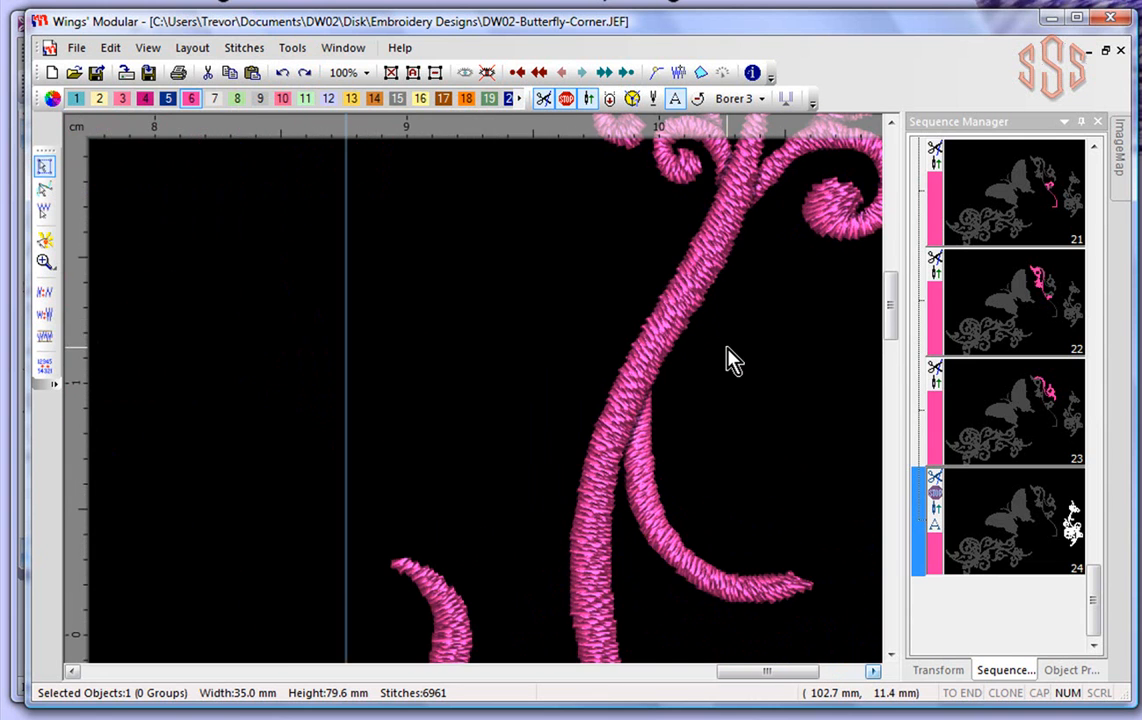
{"action": "left_click", "coordinate": [245, 48]}
{"action": "mouse_move", "coordinate": [286, 137]}
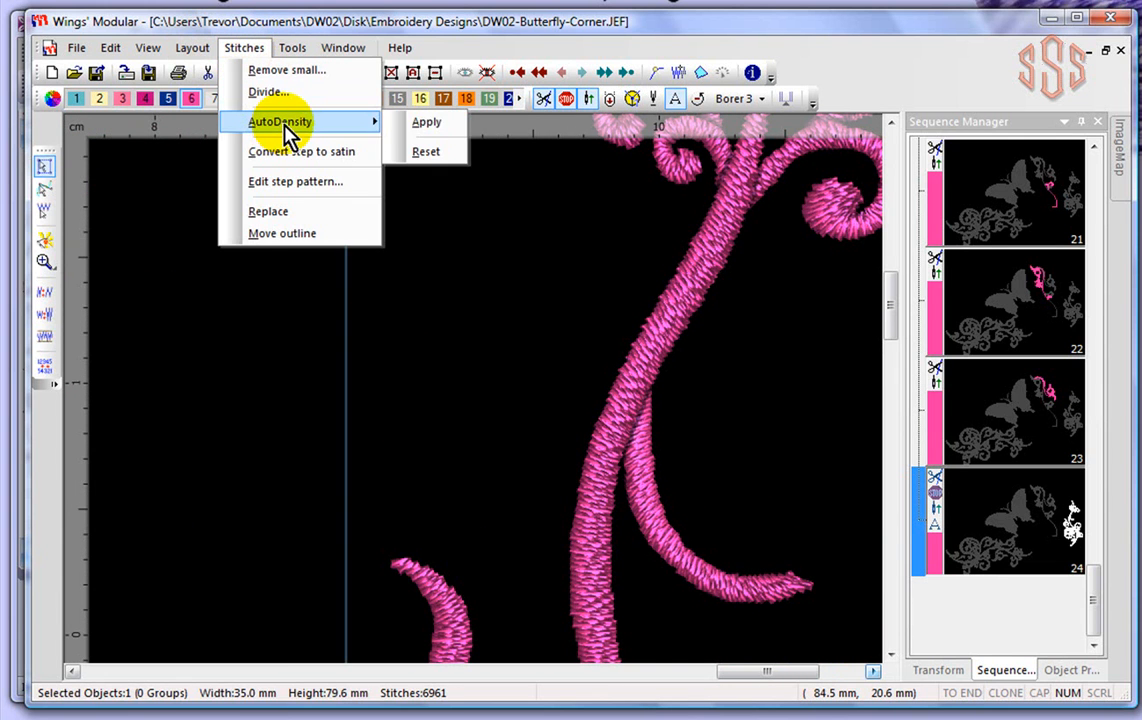
{"action": "left_click", "coordinate": [425, 125]}
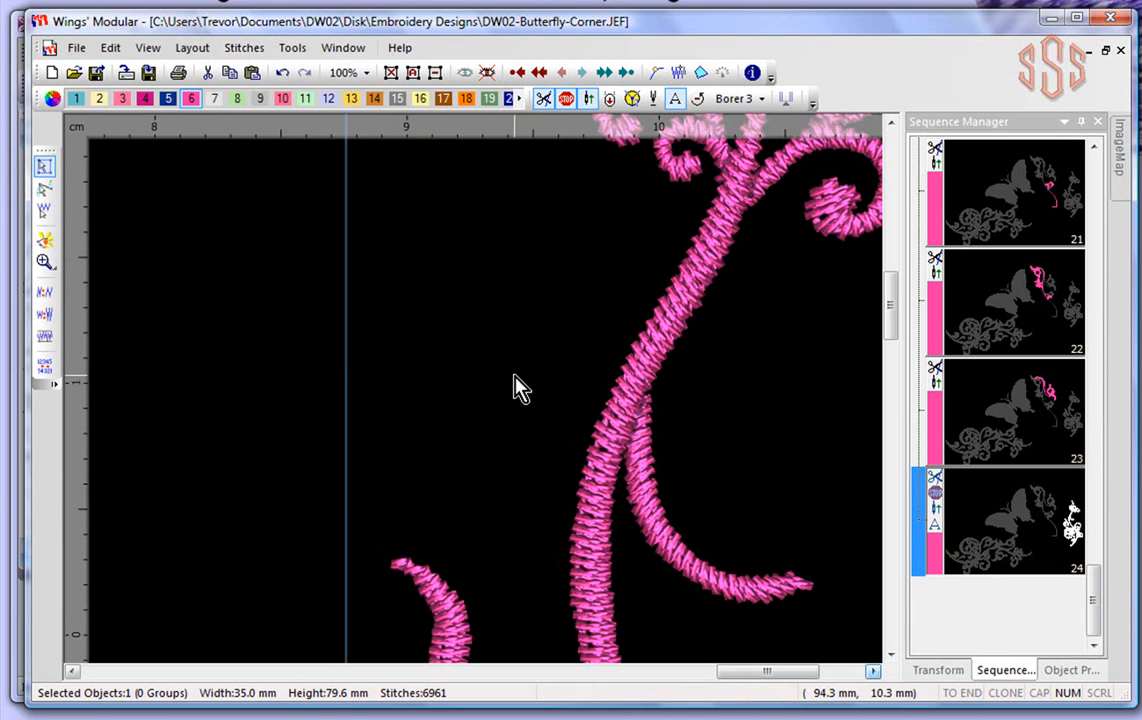
Enlarge the scroll proportionally to a height of about 82.6 mm, and stretch only its width to about 41.9 mm.
{"action": "scroll", "coordinate": [516, 388], "scroll_direction": "down", "scroll_amount": 2}
{"action": "scroll", "coordinate": [516, 388], "scroll_direction": "down", "scroll_amount": 3}
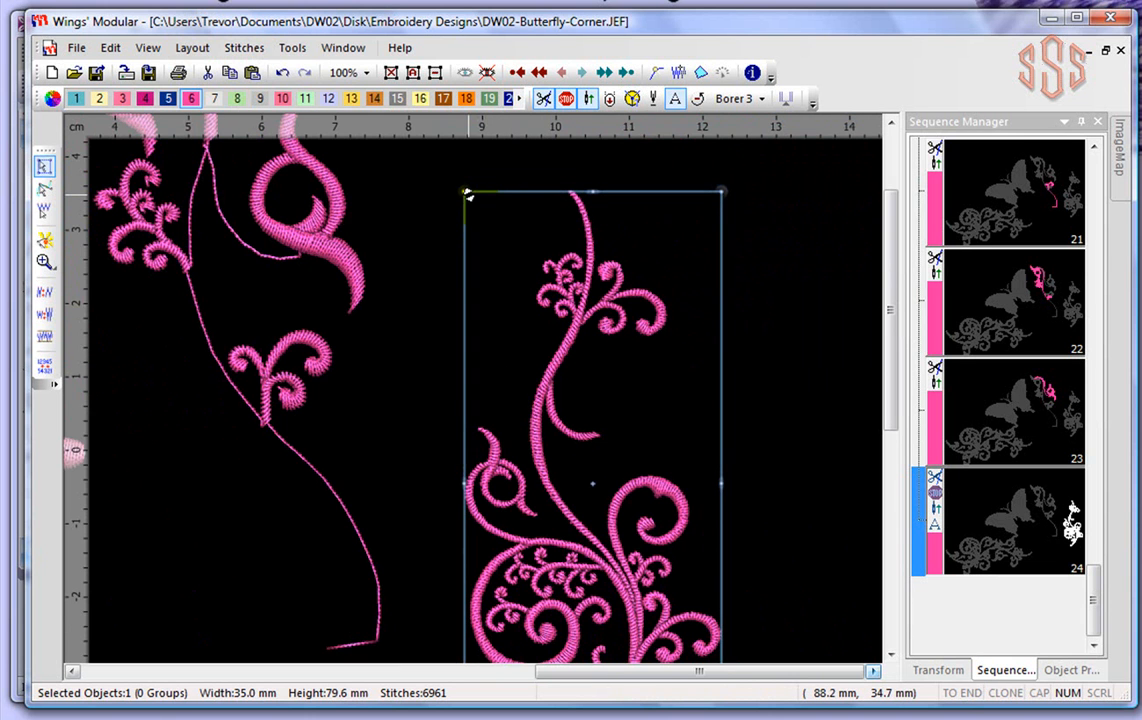
{"action": "left_click_drag", "start_coordinate": [467, 193], "coordinate": [454, 171]}
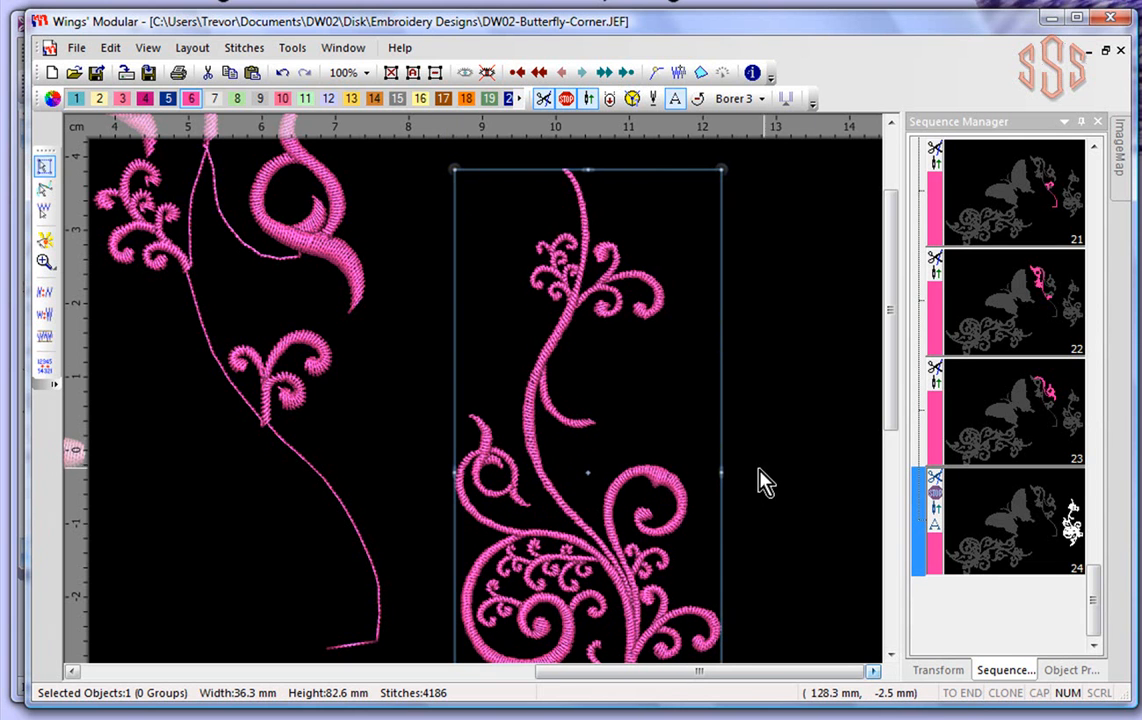
{"action": "left_click_drag", "start_coordinate": [721, 474], "coordinate": [763, 472]}
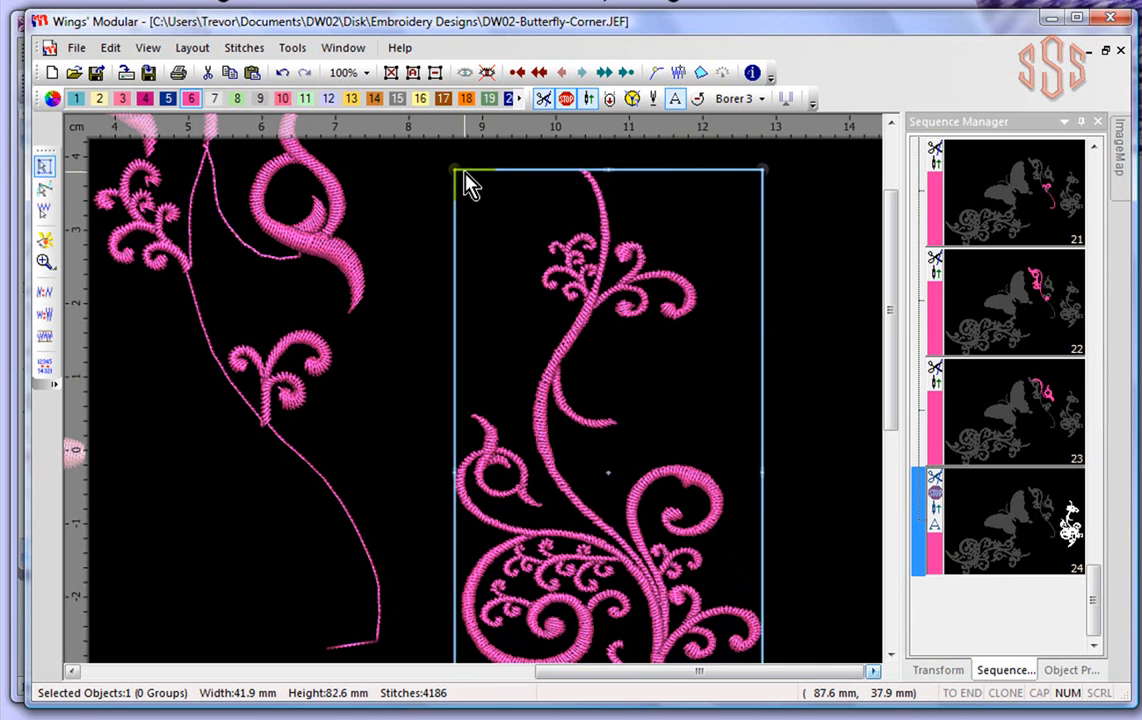
Switch the scroll to rotation at its upper-left corner and rotate it a few degrees counter-clockwise.
{"action": "scroll", "coordinate": [468, 180], "scroll_direction": "up", "scroll_amount": 1}
{"action": "scroll", "coordinate": [470, 181], "scroll_direction": "up", "scroll_amount": 1}
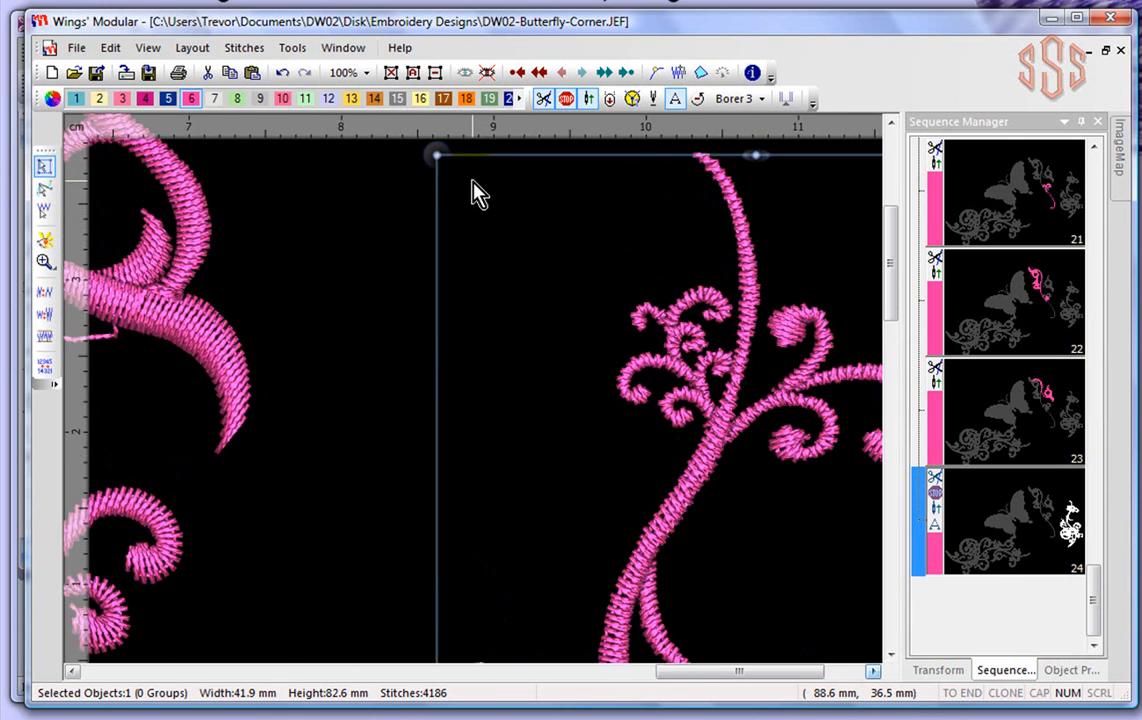
{"action": "scroll", "coordinate": [472, 182], "scroll_direction": "up", "scroll_amount": 1}
{"action": "scroll", "coordinate": [373, 386], "scroll_direction": "down", "scroll_amount": 1}
{"action": "scroll", "coordinate": [375, 392], "scroll_direction": "down", "scroll_amount": 1}
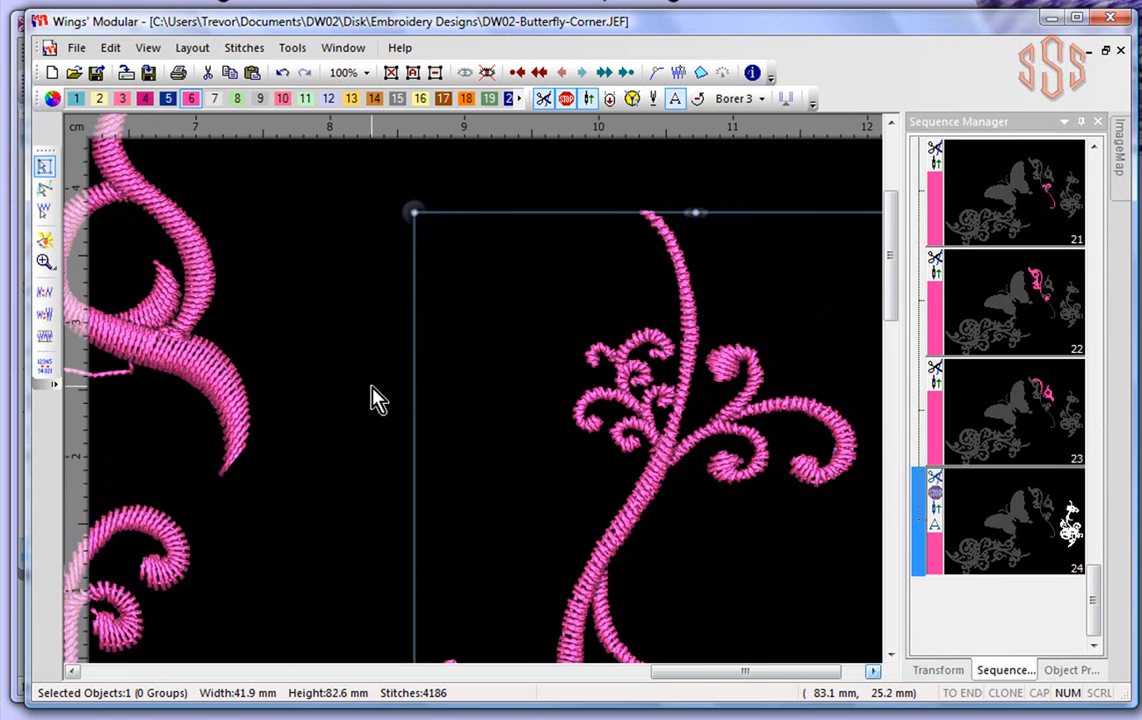
{"action": "scroll", "coordinate": [446, 265], "scroll_direction": "up", "scroll_amount": 1}
{"action": "scroll", "coordinate": [438, 258], "scroll_direction": "up", "scroll_amount": 1}
{"action": "scroll", "coordinate": [289, 366], "scroll_direction": "down", "scroll_amount": 1}
{"action": "scroll", "coordinate": [288, 366], "scroll_direction": "down", "scroll_amount": 1}
{"action": "scroll", "coordinate": [362, 277], "scroll_direction": "up", "scroll_amount": 2}
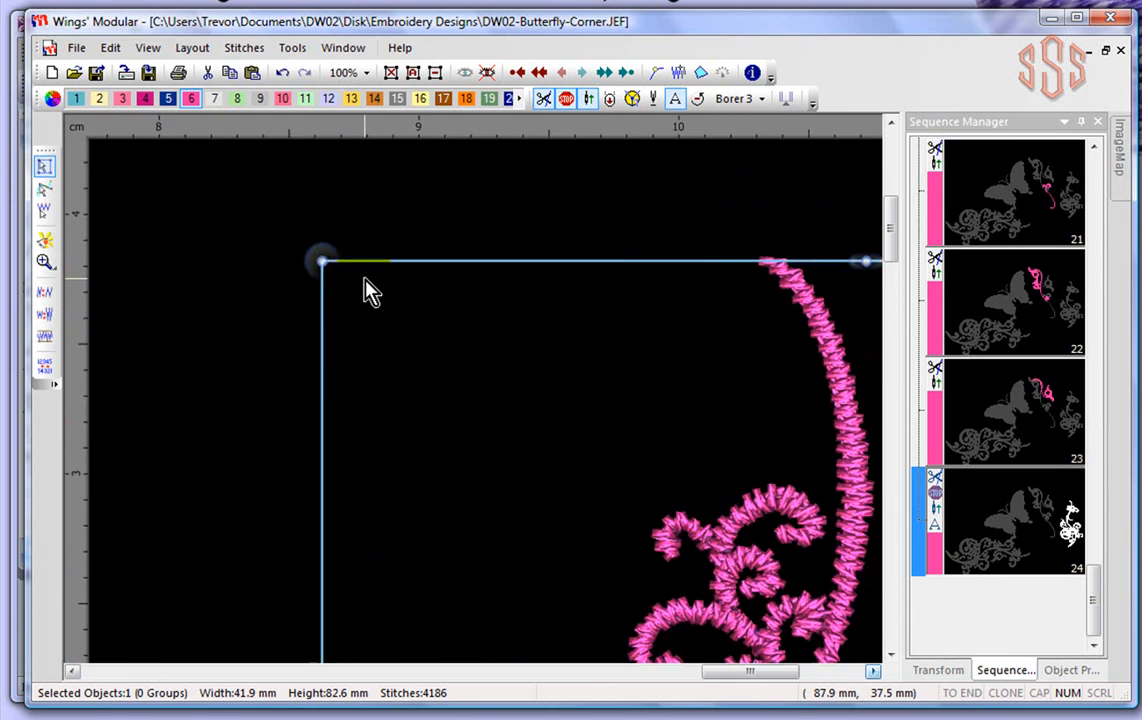
{"action": "left_click", "coordinate": [303, 254]}
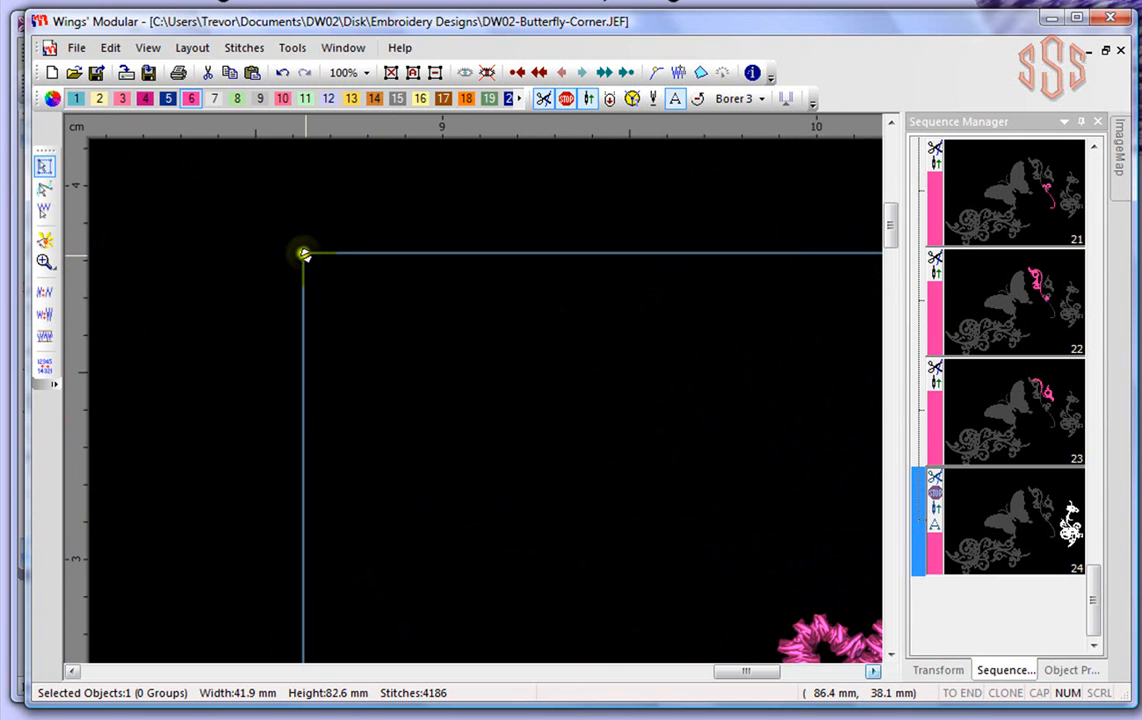
{"action": "left_click", "coordinate": [296, 241]}
{"action": "left_click", "coordinate": [297, 240]}
{"action": "left_click_drag", "start_coordinate": [300, 250], "coordinate": [200, 356]}
Rotate the scroll further until it lies horizontally with its thin tip pointing toward the butterfly.
{"action": "scroll", "coordinate": [712, 472], "scroll_direction": "down", "scroll_amount": 3}
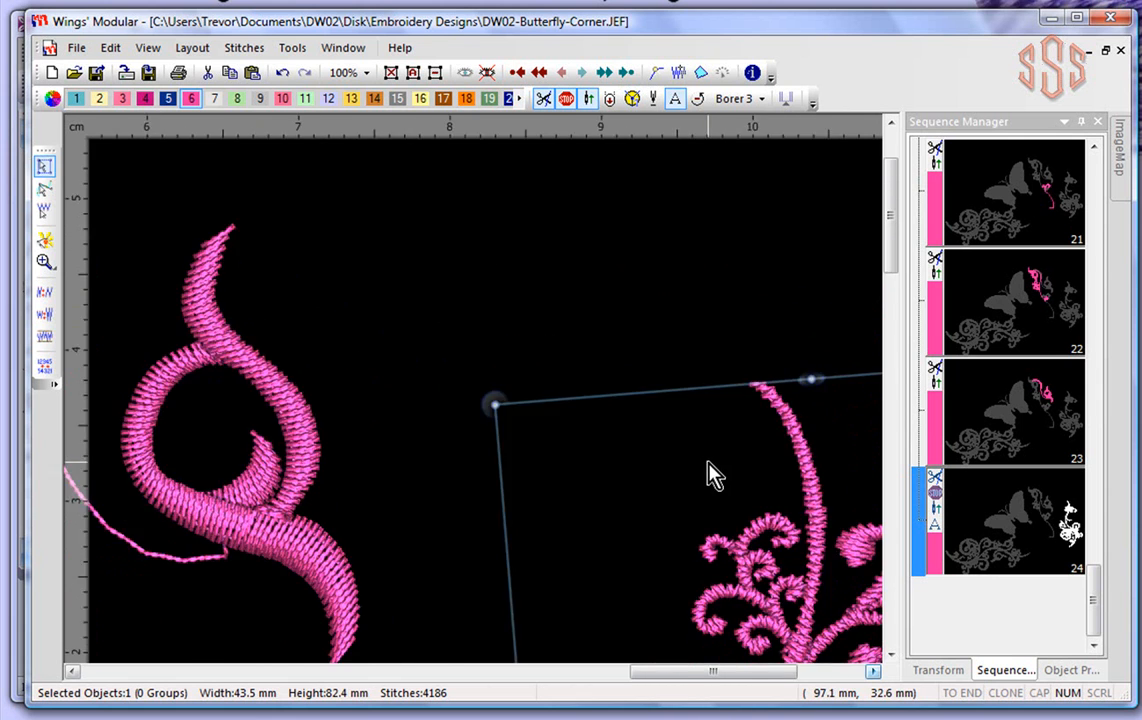
{"action": "scroll", "coordinate": [708, 466], "scroll_direction": "down", "scroll_amount": 4}
{"action": "scroll", "coordinate": [676, 427], "scroll_direction": "down", "scroll_amount": 2}
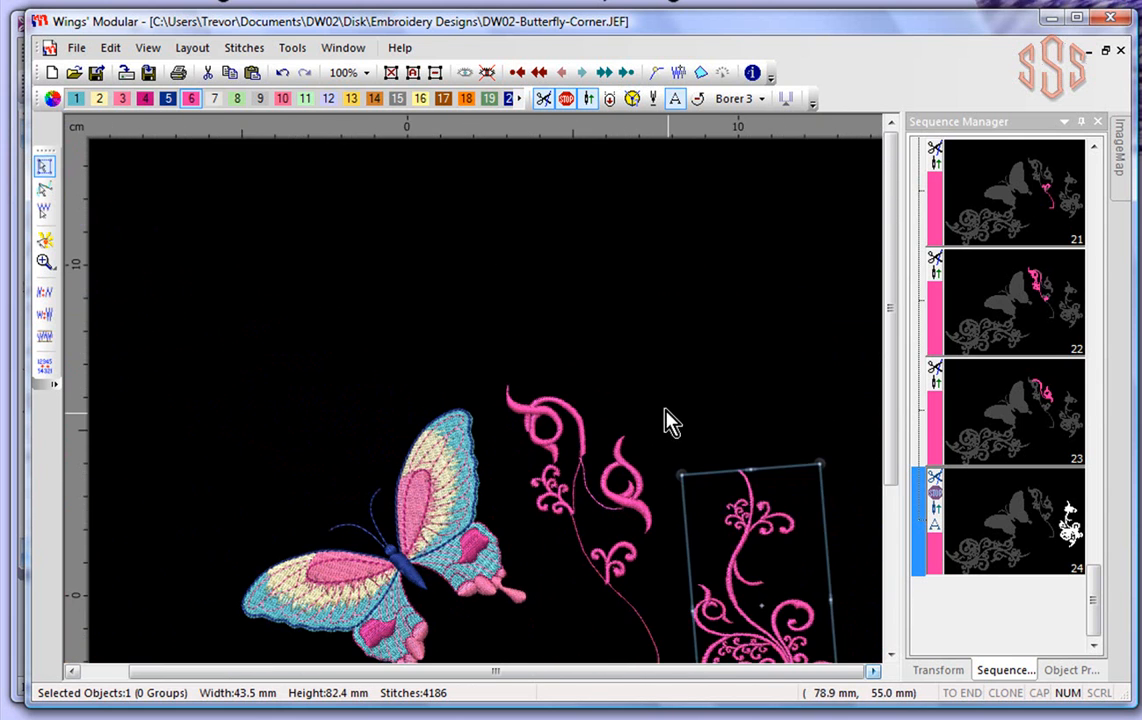
{"action": "scroll", "coordinate": [604, 344], "scroll_direction": "down", "scroll_amount": 1}
{"action": "scroll", "coordinate": [790, 628], "scroll_direction": "up", "scroll_amount": 2}
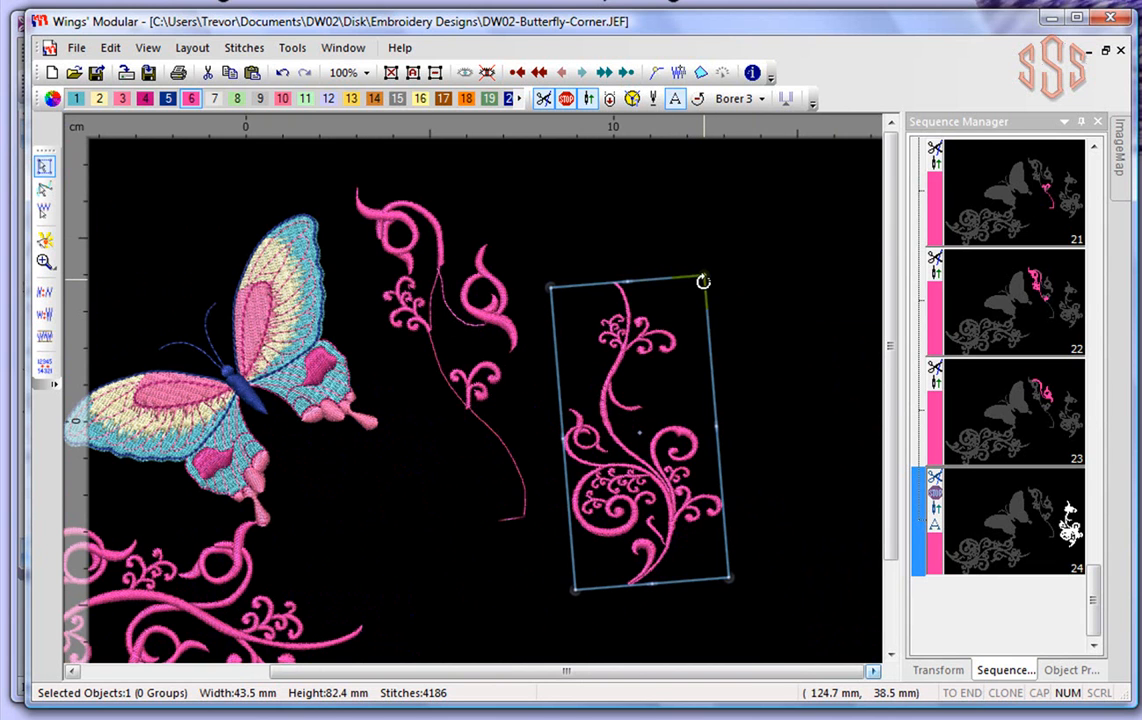
{"action": "left_click_drag", "start_coordinate": [708, 274], "coordinate": [377, 544]}
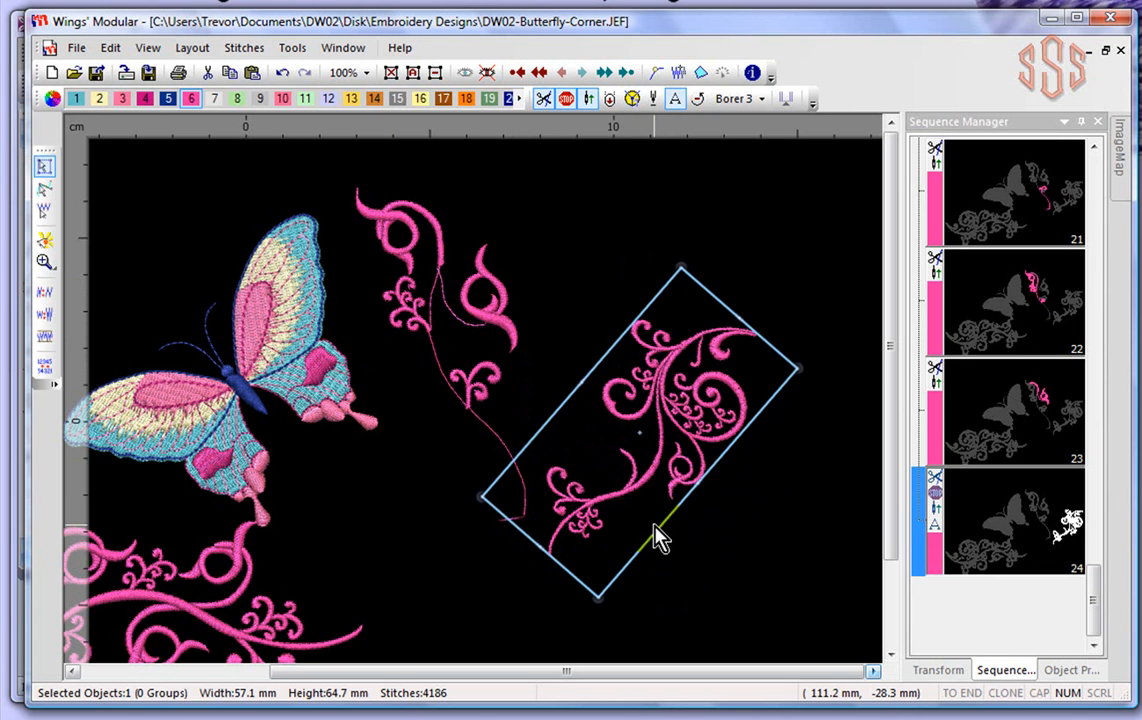
{"action": "left_click_drag", "start_coordinate": [785, 378], "coordinate": [770, 497]}
Skew the horizontal scroll by shifting its upper edge toward the butterfly.
{"action": "scroll", "coordinate": [636, 395], "scroll_direction": "up", "scroll_amount": 3}
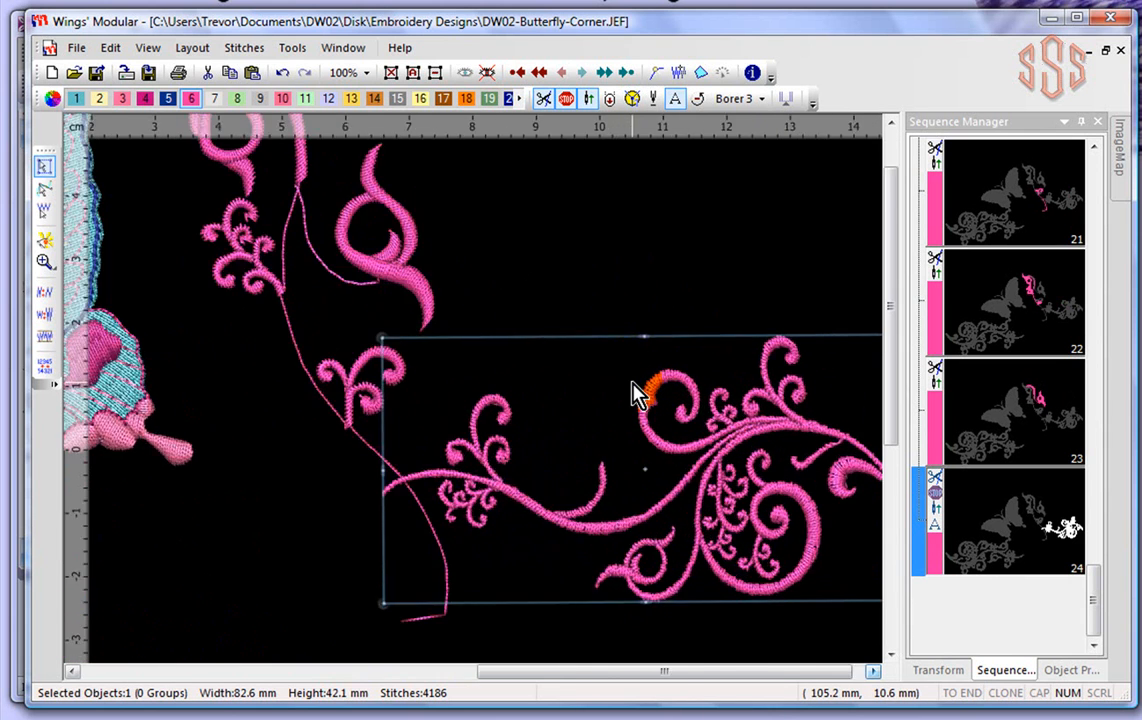
{"action": "scroll", "coordinate": [658, 377], "scroll_direction": "up", "scroll_amount": 2}
{"action": "scroll", "coordinate": [658, 370], "scroll_direction": "up", "scroll_amount": 1}
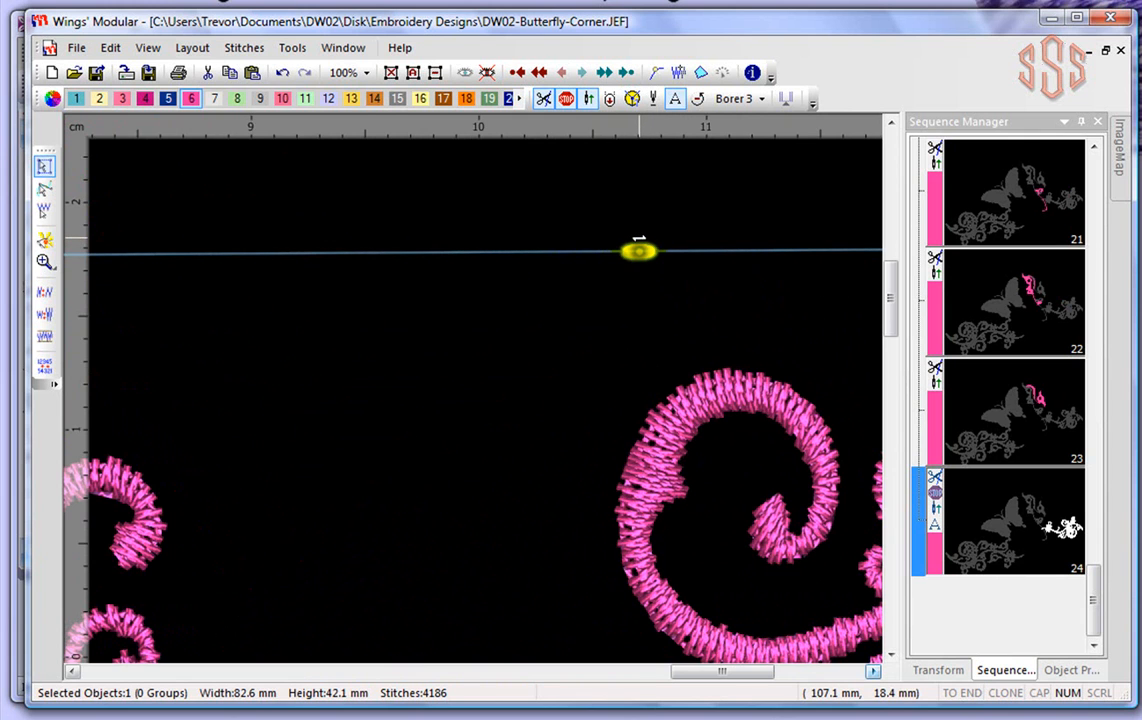
{"action": "left_click_drag", "start_coordinate": [639, 251], "coordinate": [517, 250]}
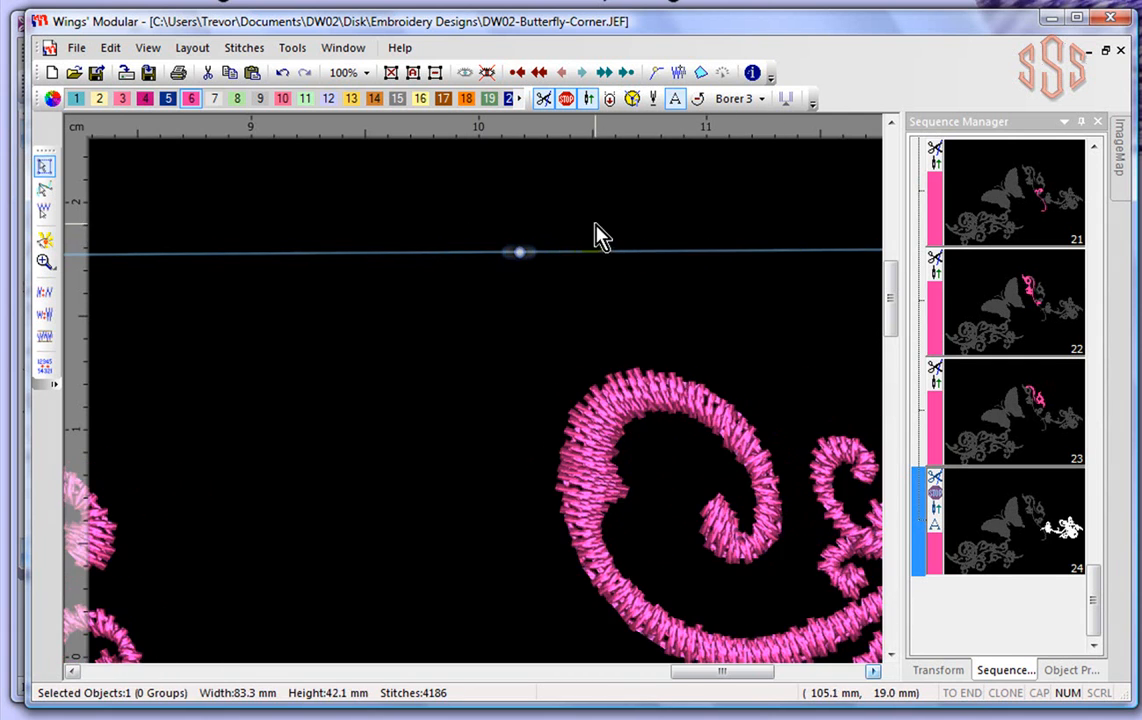
Skew the scroll's upper edge away from the butterfly, and resize the scroll to about 68.2 × 44.5 mm.
{"action": "scroll", "coordinate": [604, 247], "scroll_direction": "down", "scroll_amount": 3}
{"action": "scroll", "coordinate": [607, 252], "scroll_direction": "down", "scroll_amount": 2}
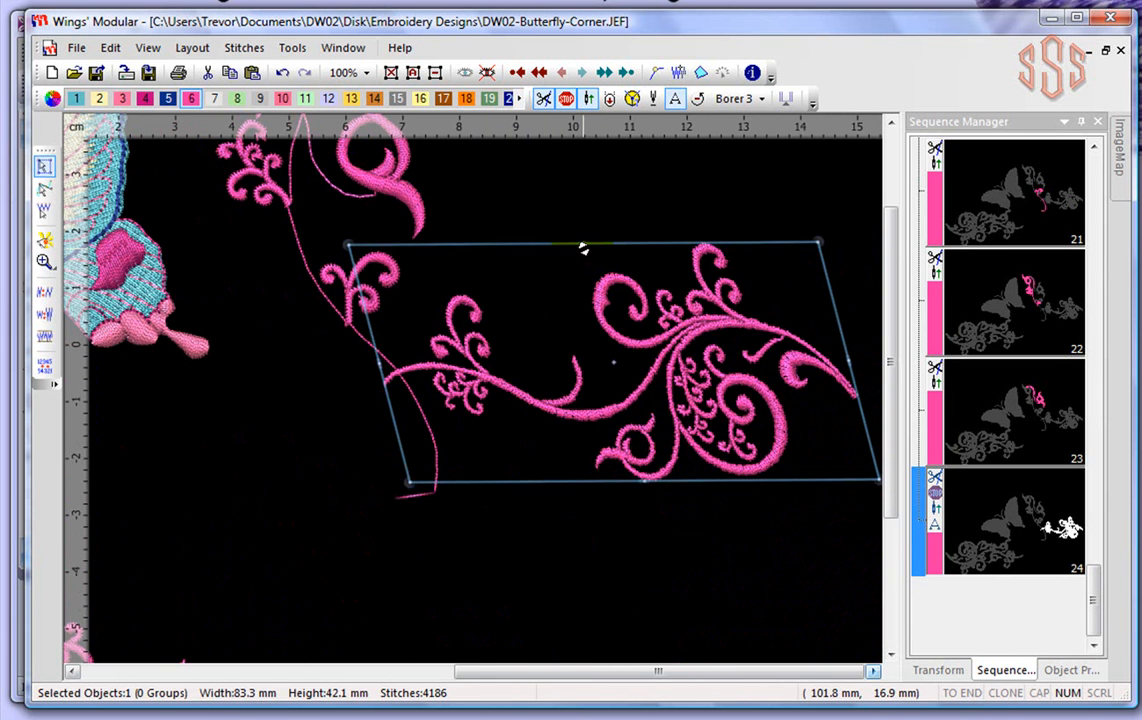
{"action": "left_click_drag", "start_coordinate": [583, 246], "coordinate": [670, 217]}
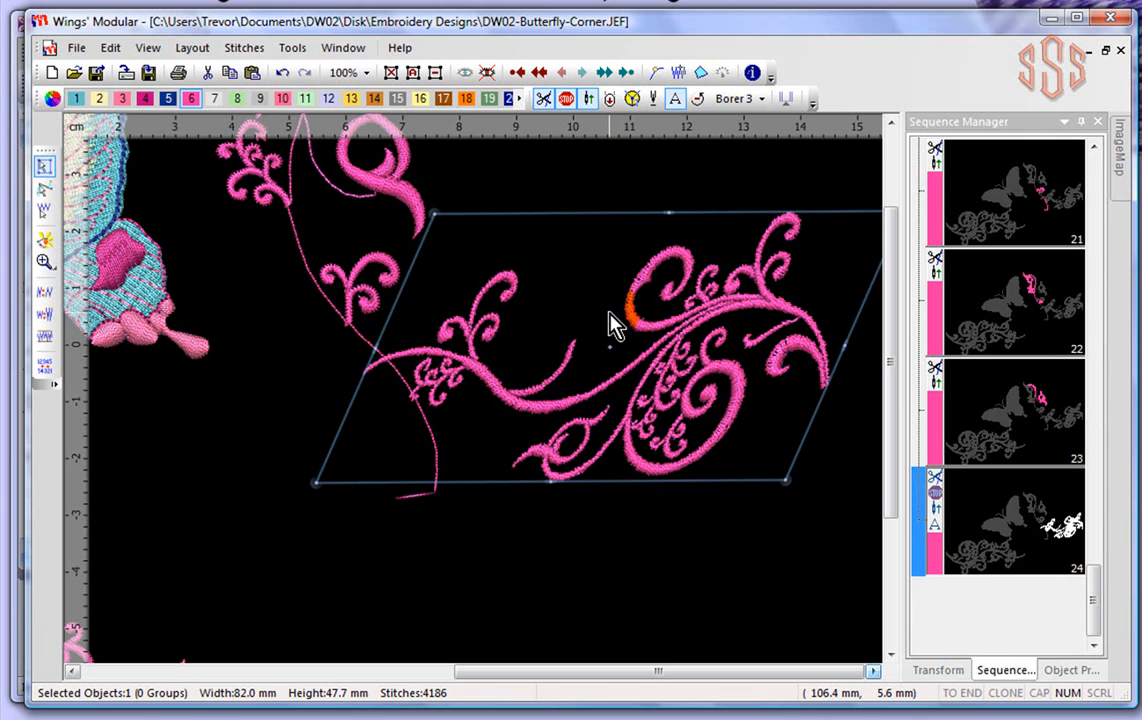
{"action": "left_click_drag", "start_coordinate": [435, 214], "coordinate": [492, 266]}
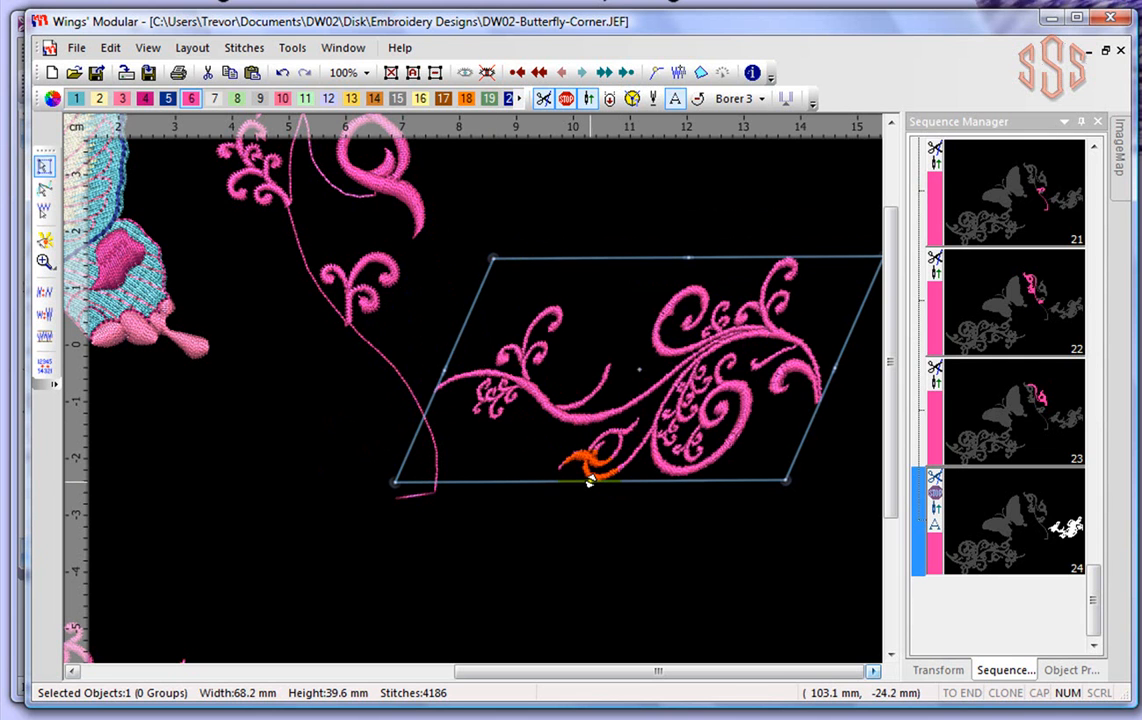
{"action": "left_click_drag", "start_coordinate": [590, 481], "coordinate": [588, 508]}
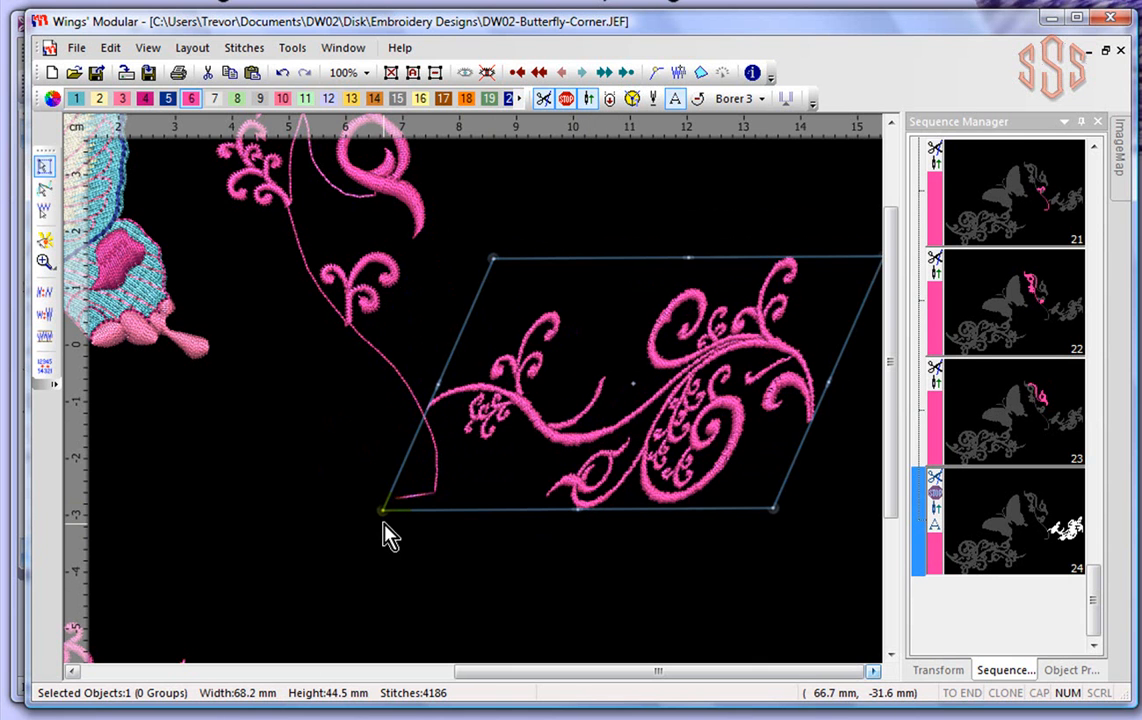
Rotate the scroll about a centre placed near its lower-left corner, and clockwise about one near its lower-right corner.
{"action": "left_click_drag", "start_coordinate": [378, 517], "coordinate": [406, 490]}
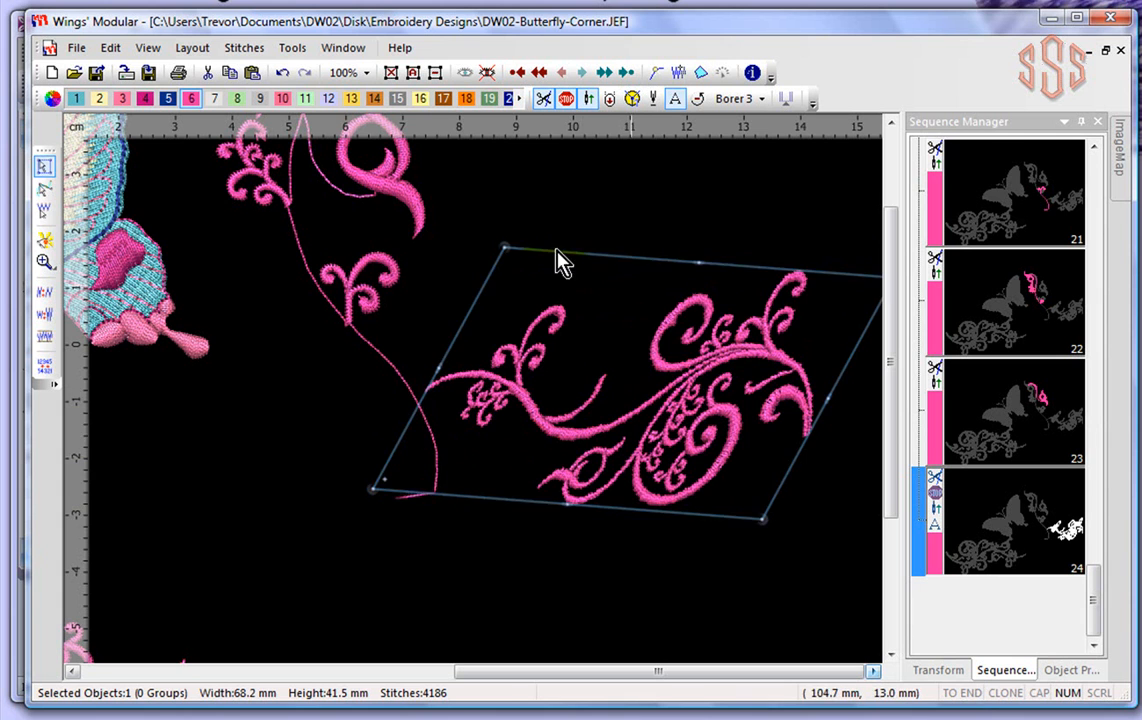
{"action": "left_click_drag", "start_coordinate": [505, 244], "coordinate": [474, 146]}
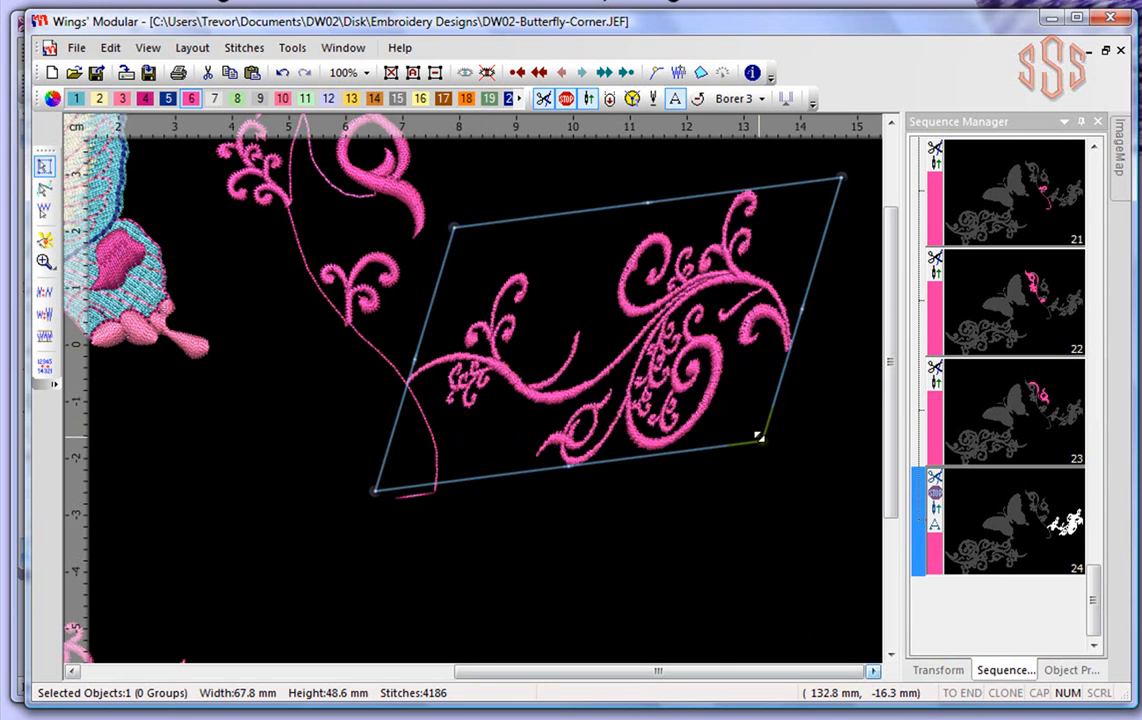
{"action": "left_click_drag", "start_coordinate": [456, 230], "coordinate": [617, 280]}
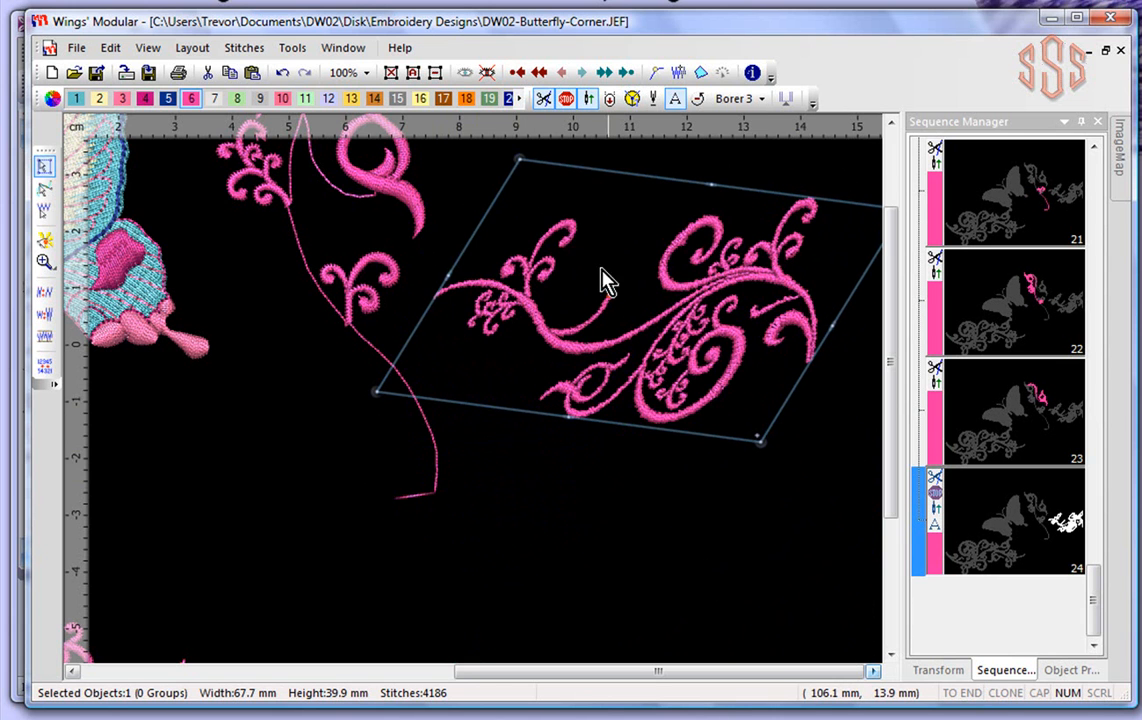
Finish skewing the scroll and switch to the Untitled1 design.
{"action": "left_click", "coordinate": [45, 170]}
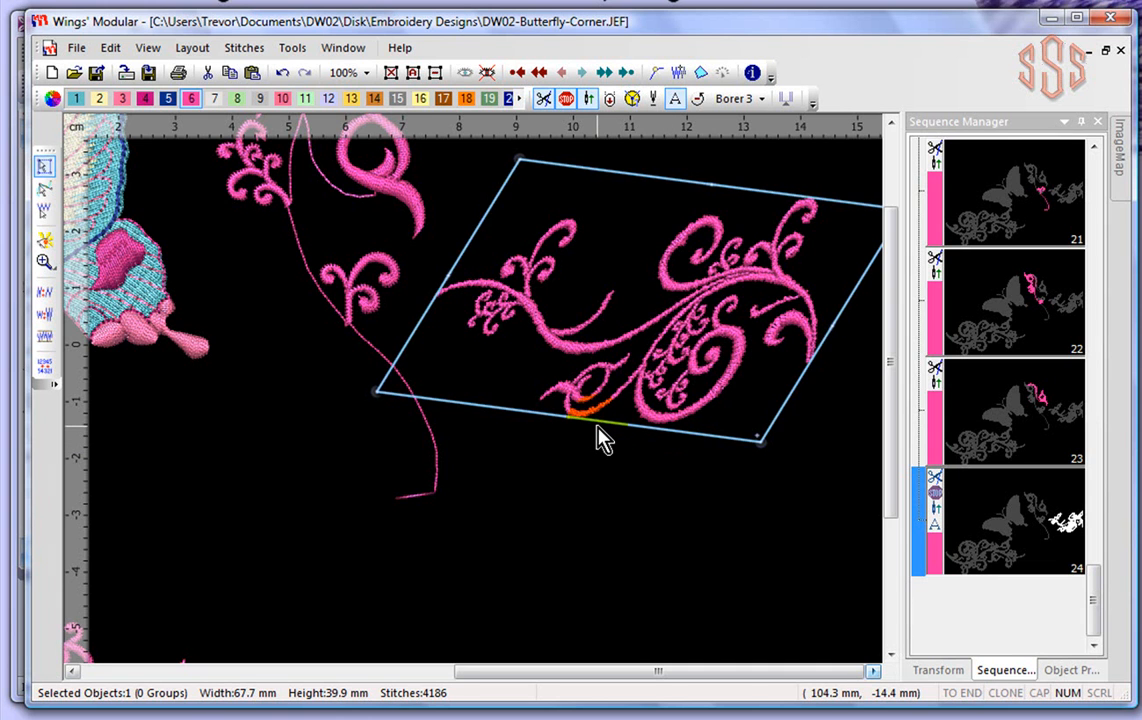
{"action": "scroll", "coordinate": [600, 441], "scroll_direction": "down", "scroll_amount": 3}
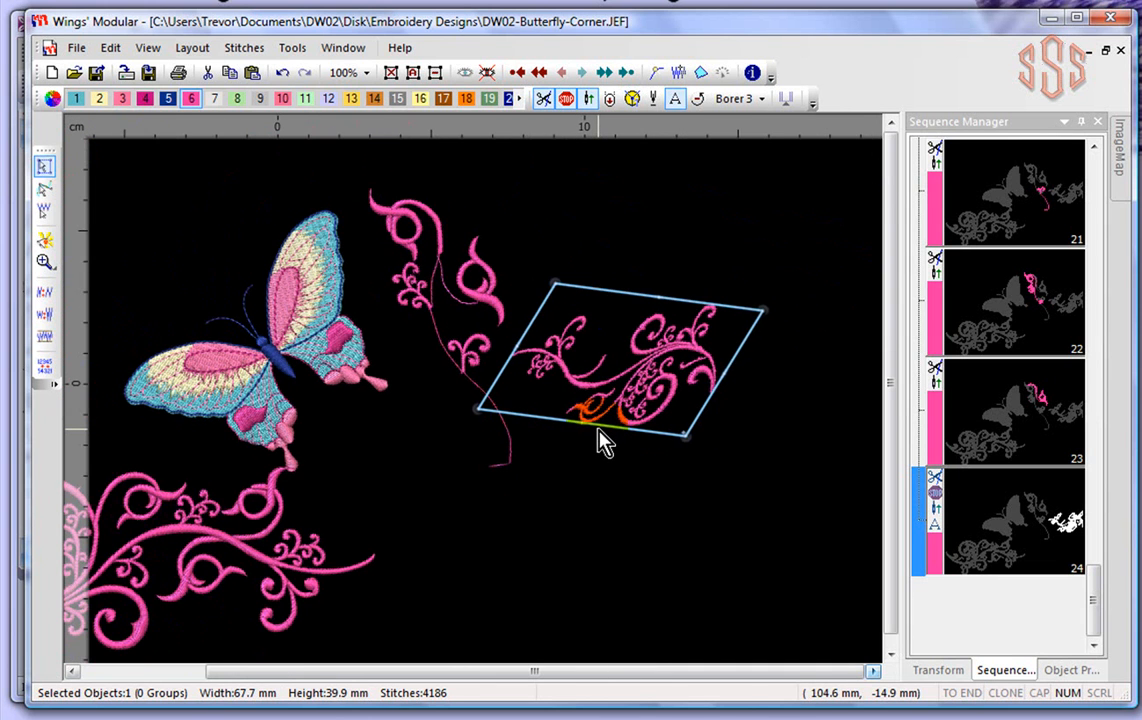
{"action": "left_click", "coordinate": [343, 52]}
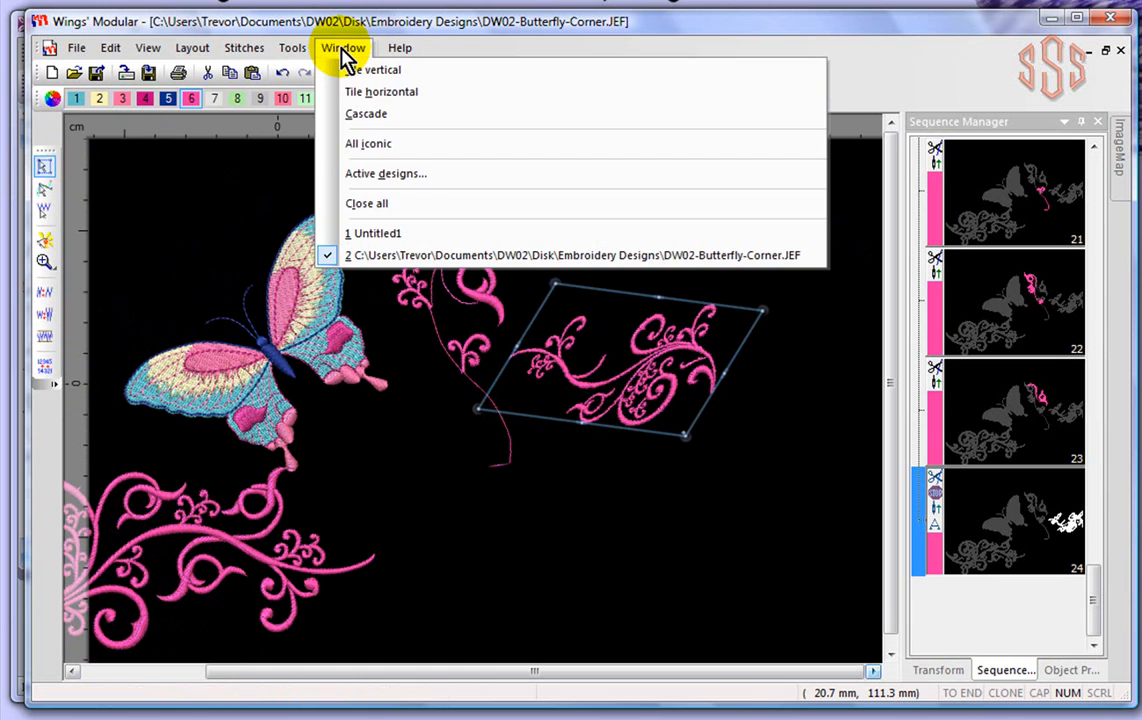
{"action": "left_click", "coordinate": [383, 237]}
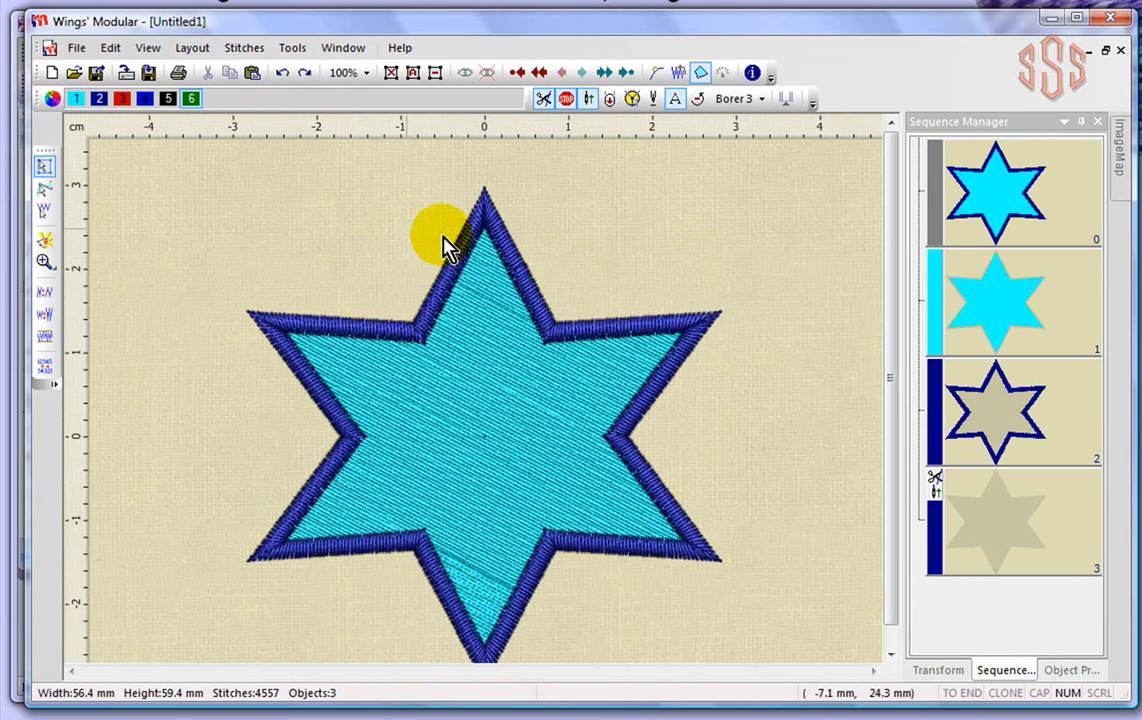
Scale the star's cyan fill from its upper-right corner to about 60.5 × 63.1 mm and regenerate its stitches, discarding the locked stitch edits.
{"action": "left_click", "coordinate": [535, 452]}
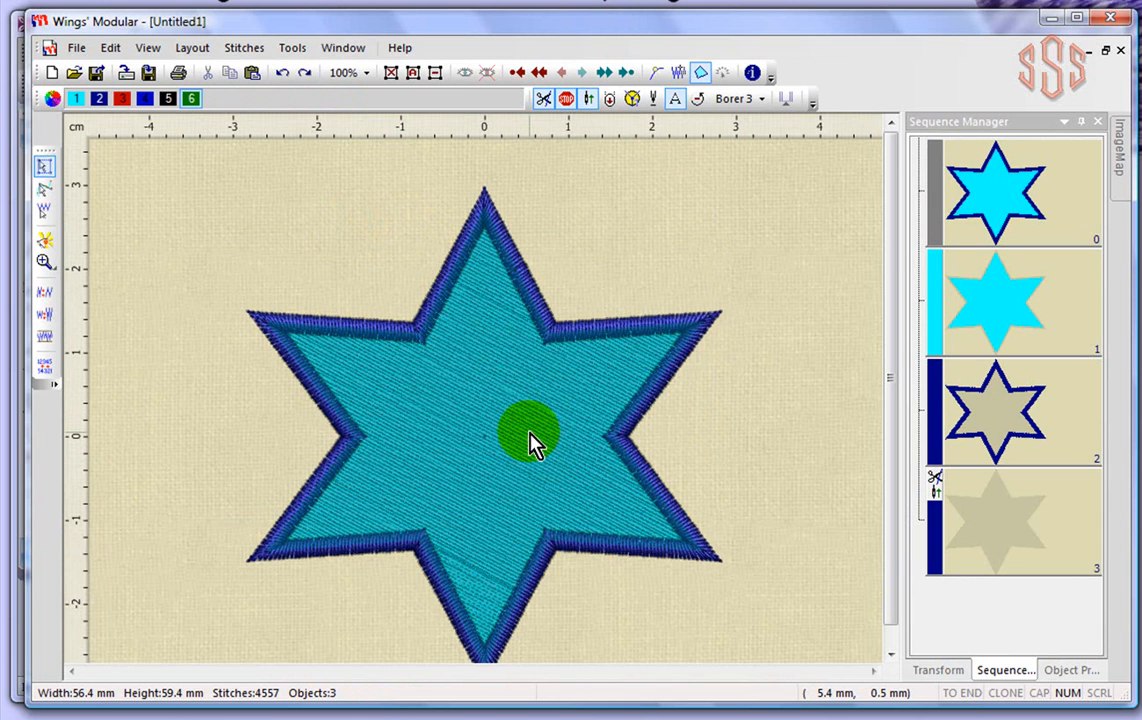
{"action": "left_click", "coordinate": [958, 320]}
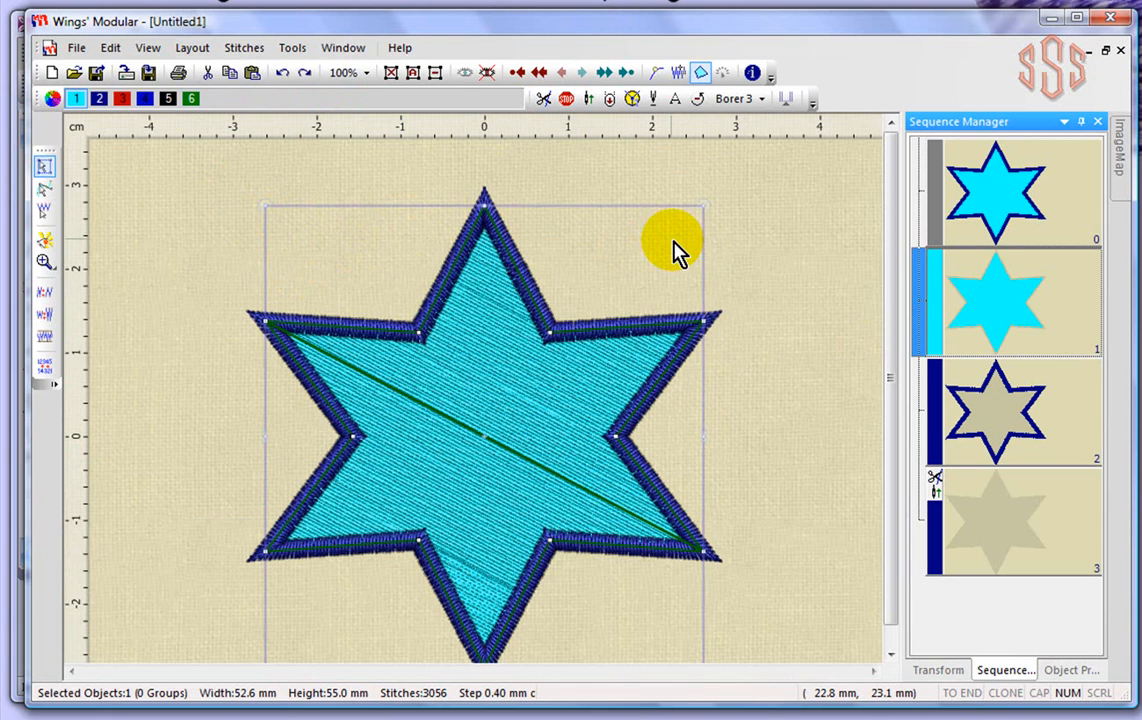
{"action": "left_click_drag", "start_coordinate": [701, 205], "coordinate": [787, 157]}
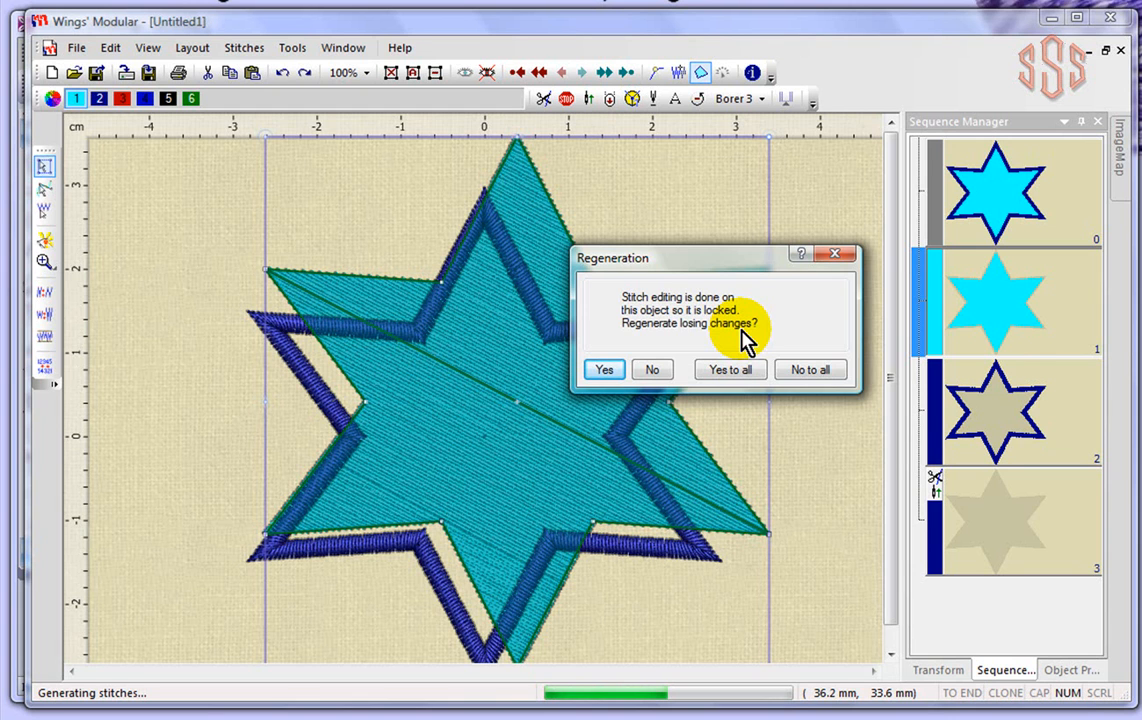
{"action": "left_click", "coordinate": [604, 371]}
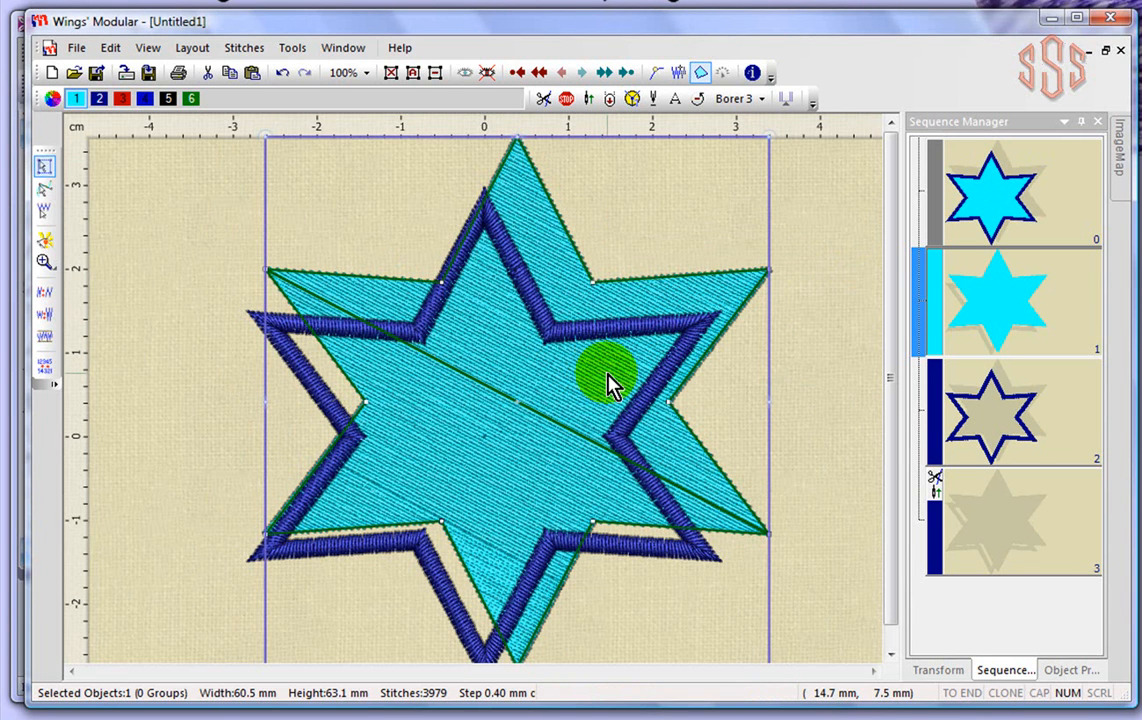
{"action": "left_click", "coordinate": [47, 214]}
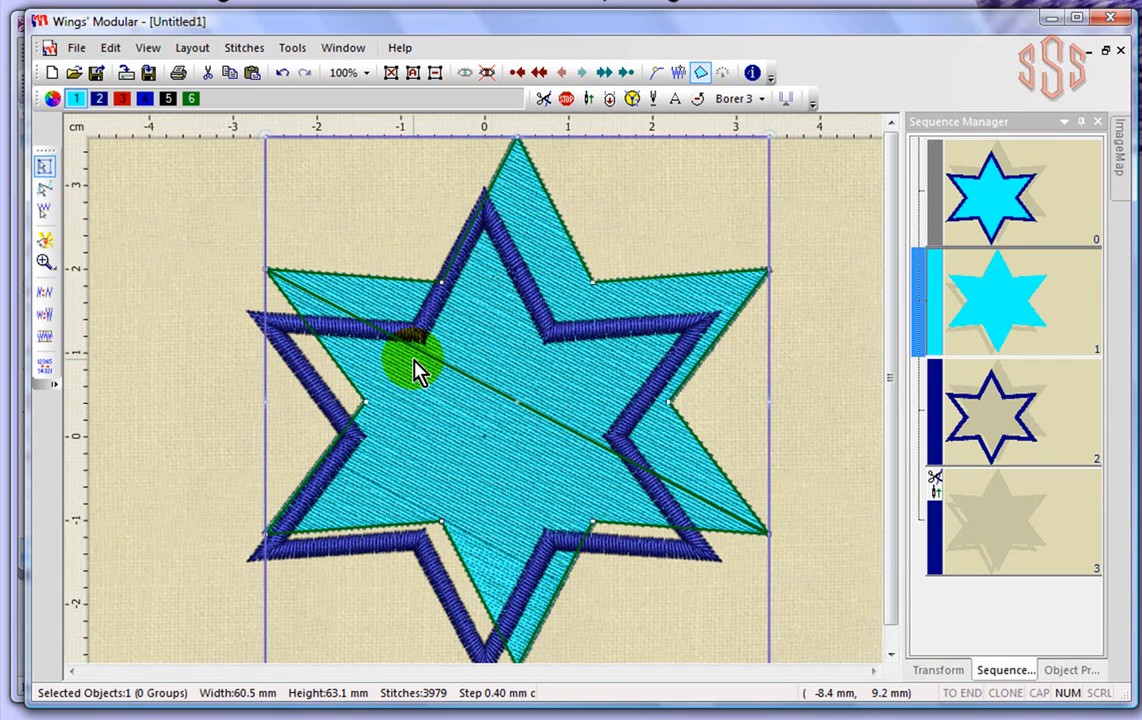
{"action": "scroll", "coordinate": [414, 360], "scroll_direction": "down", "scroll_amount": 1}
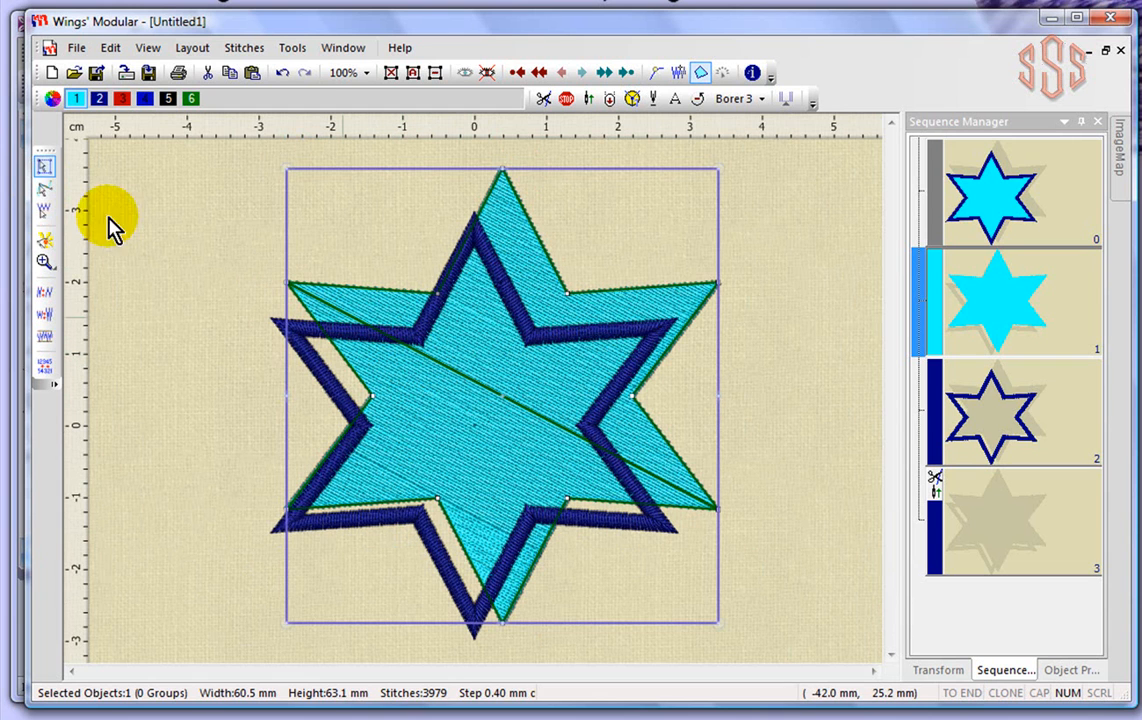
Edit the cyan fill's nodes, moving the inner corner between the top and upper-right tips outward and back in near the outline's matching corner.
{"action": "left_click", "coordinate": [42, 192]}
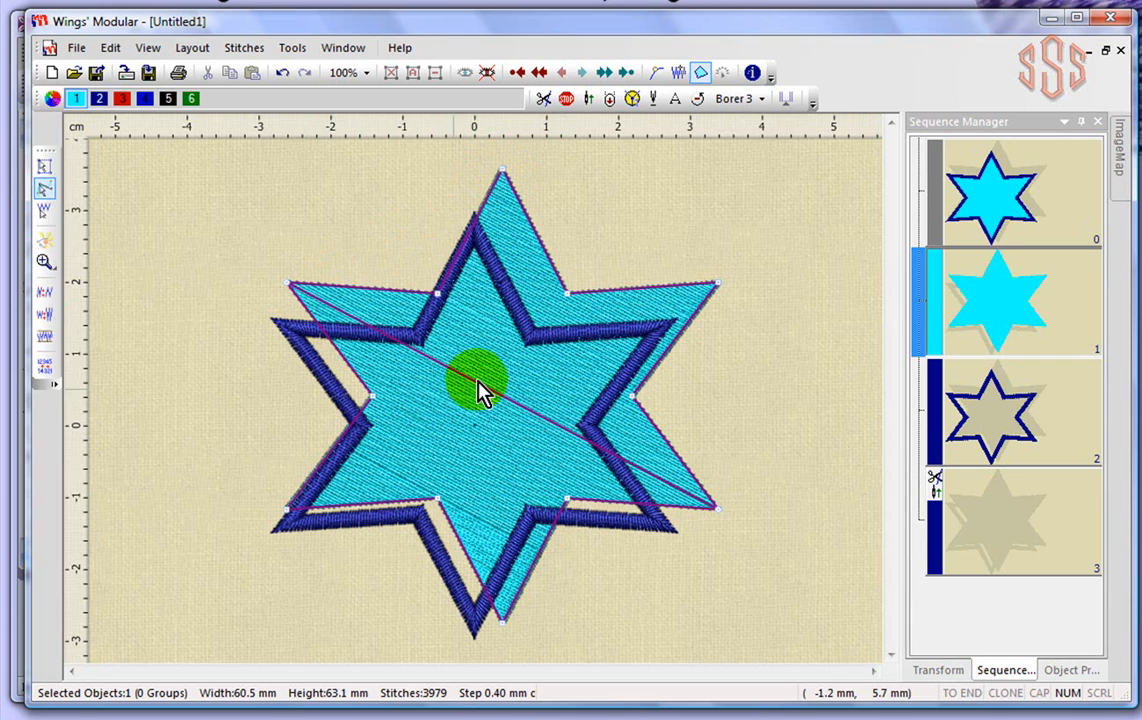
{"action": "left_click", "coordinate": [568, 294]}
{"action": "left_click_drag", "start_coordinate": [568, 296], "coordinate": [595, 238]}
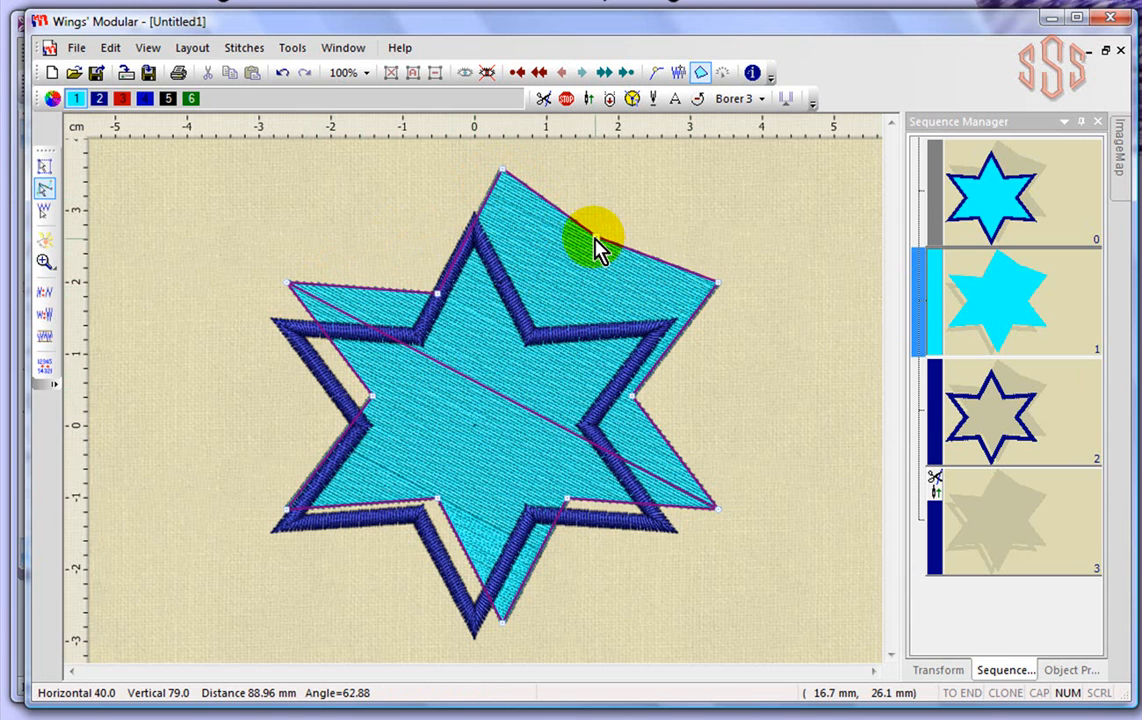
{"action": "left_click_drag", "start_coordinate": [595, 245], "coordinate": [527, 318]}
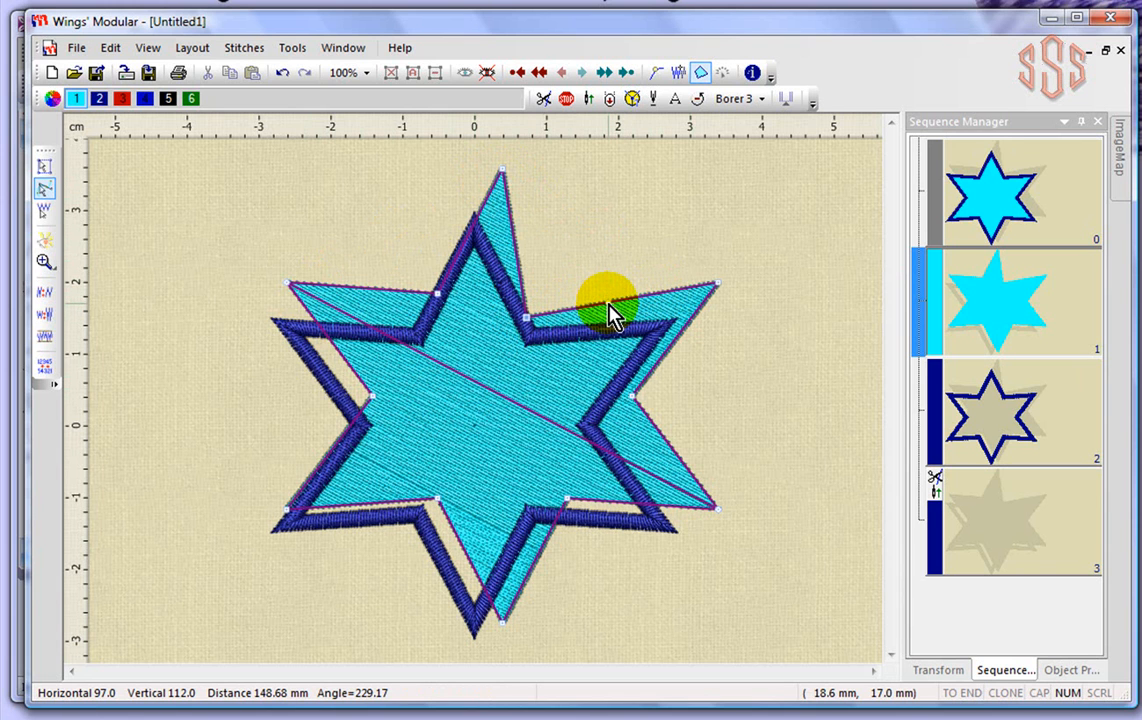
Bow the fill's edge beside the upper-right tip into an outward curve, extend that tip outward, and adjust the curve with its handles.
{"action": "left_click_drag", "start_coordinate": [610, 310], "coordinate": [600, 222]}
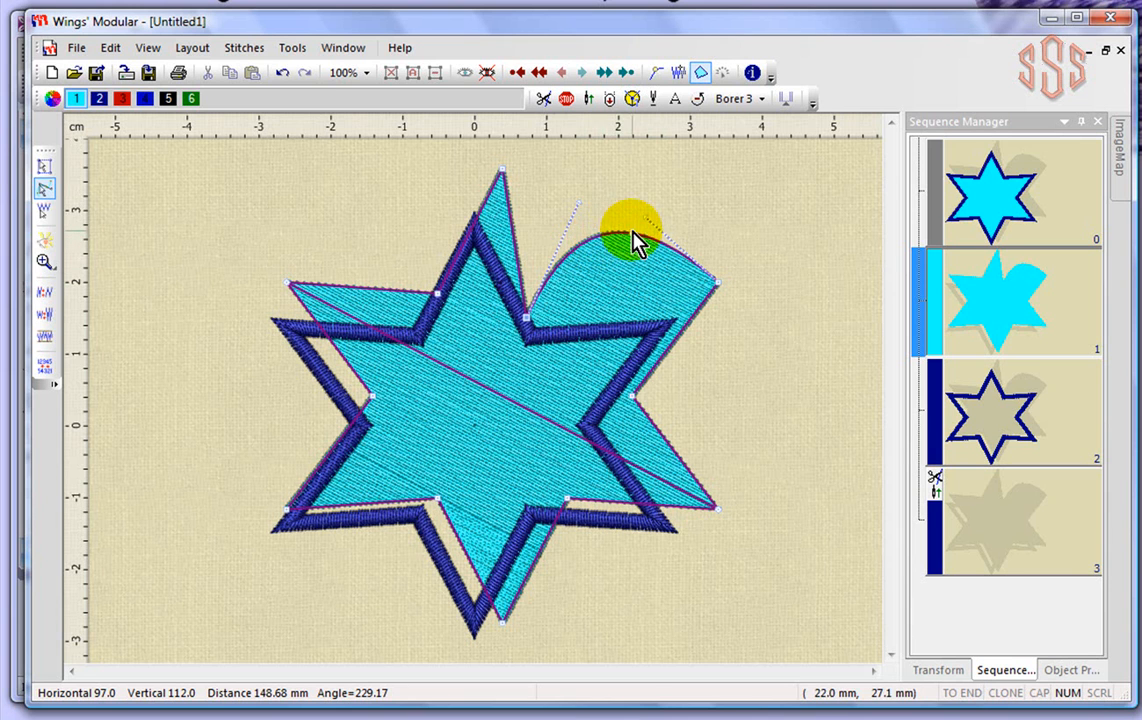
{"action": "left_click_drag", "start_coordinate": [589, 240], "coordinate": [772, 278]}
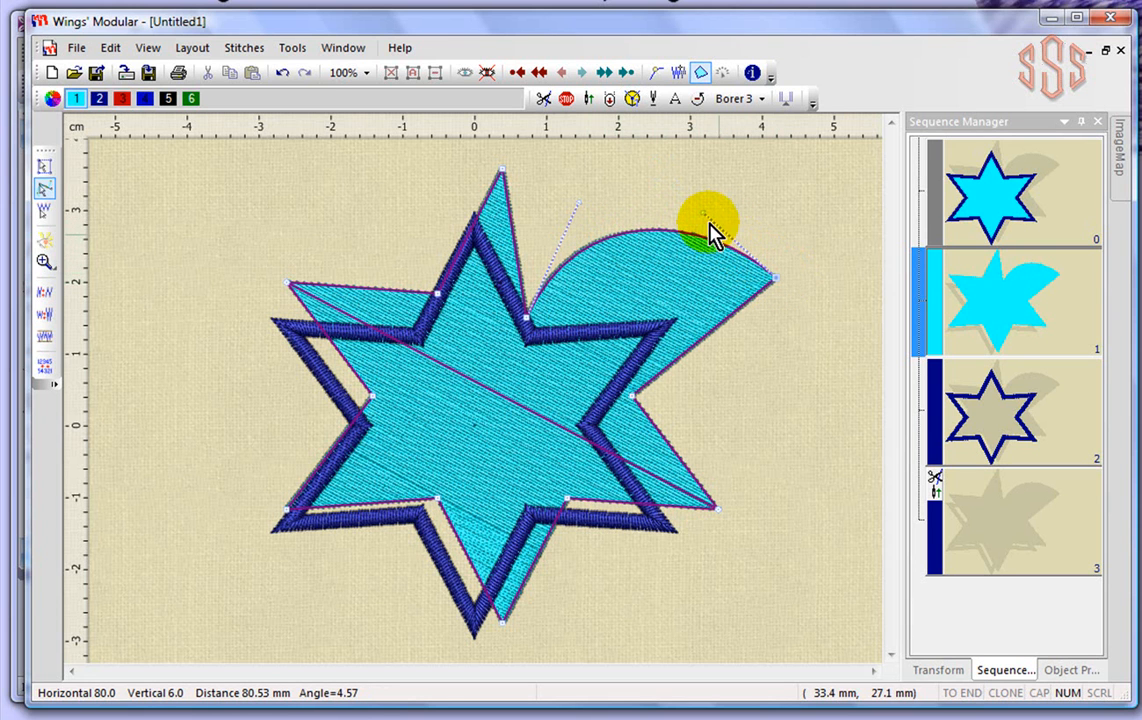
{"action": "mouse_move", "coordinate": [702, 216]}
{"action": "left_mouse_down"}
{"action": "mouse_move", "coordinate": [670, 252]}
{"action": "mouse_move", "coordinate": [668, 275]}
{"action": "mouse_move", "coordinate": [690, 226]}
{"action": "left_mouse_up"}
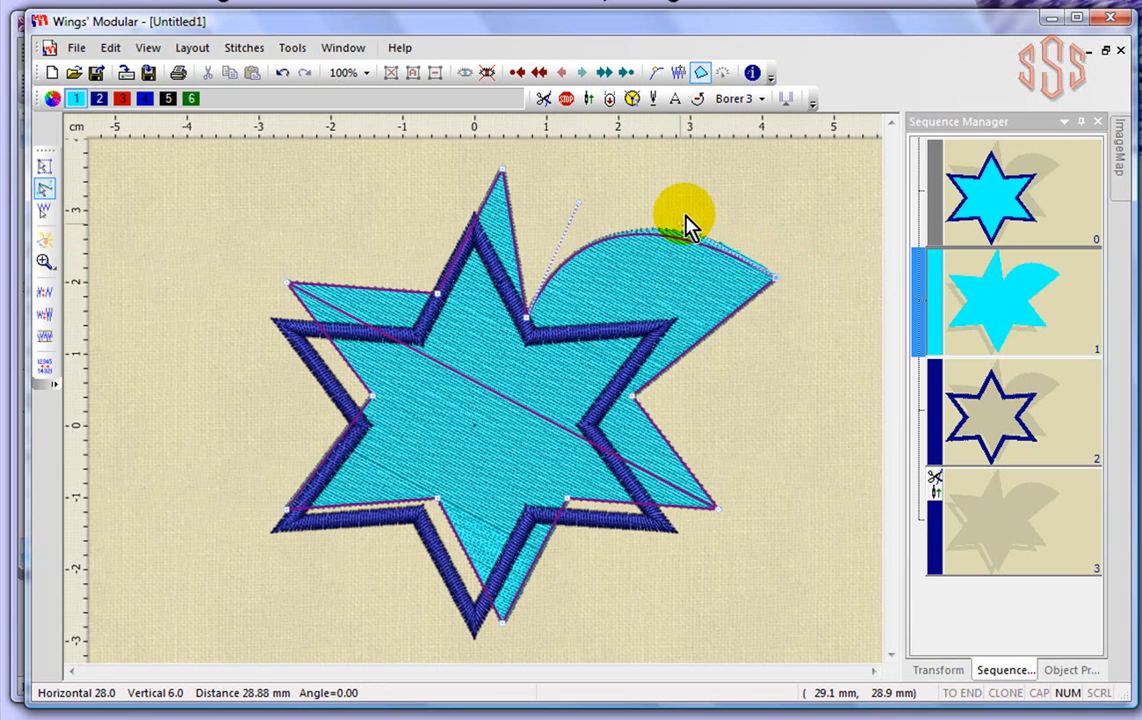
{"action": "left_click_drag", "start_coordinate": [784, 266], "coordinate": [595, 205]}
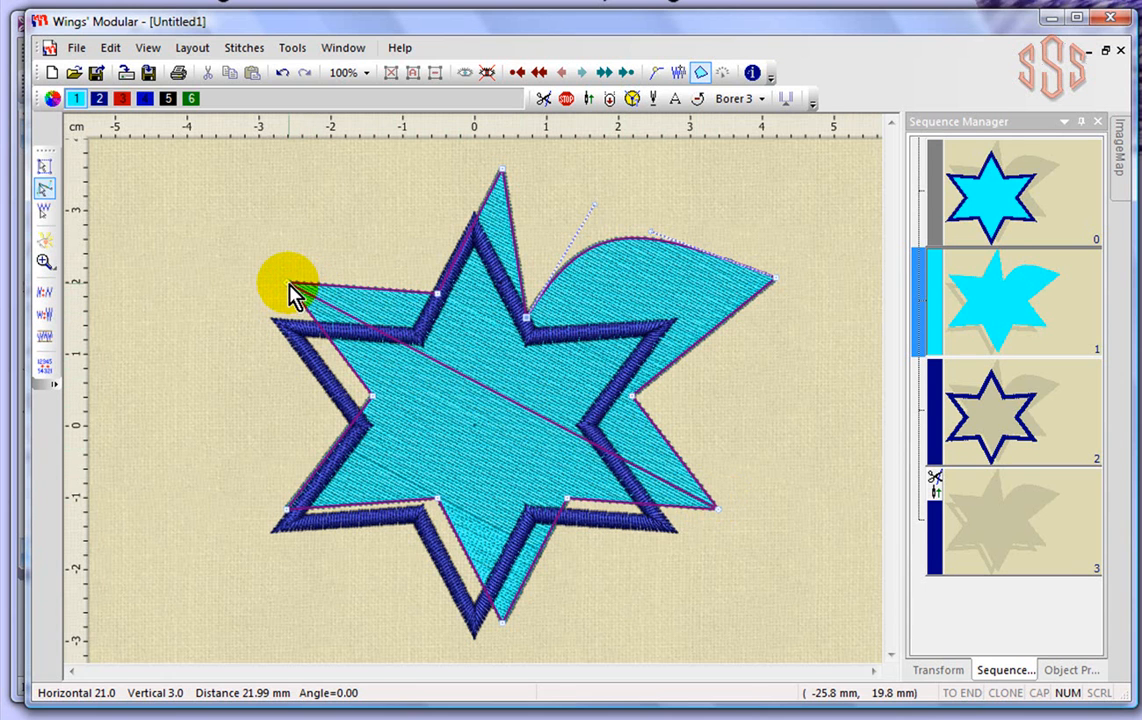
Swing the fill's stitch direction line to an angle of about 141° and pull the star's upper-left tip outward.
{"action": "left_click_drag", "start_coordinate": [302, 270], "coordinate": [295, 283]}
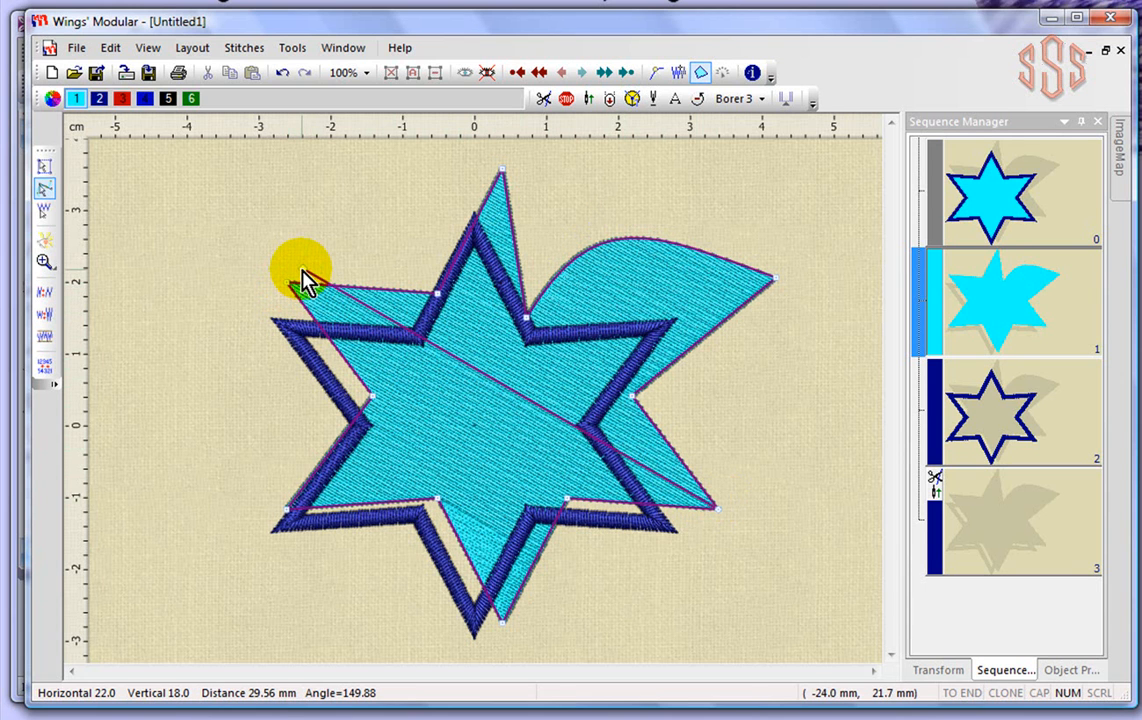
{"action": "left_click_drag", "start_coordinate": [408, 220], "coordinate": [596, 150]}
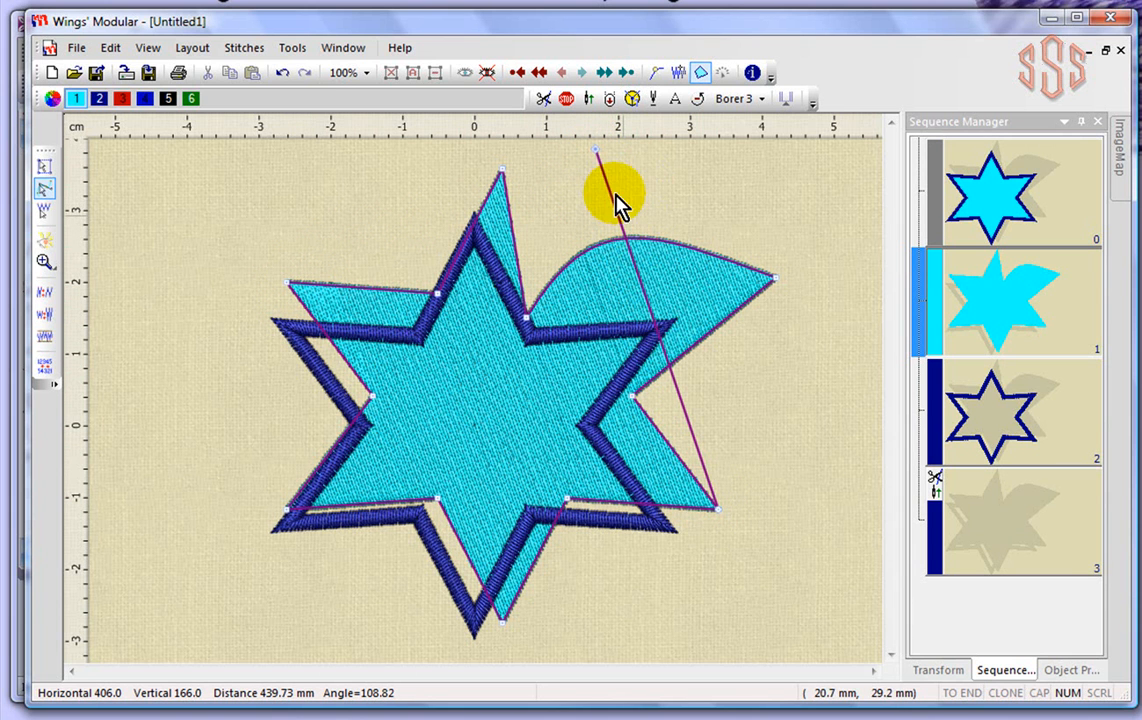
{"action": "left_click_drag", "start_coordinate": [596, 152], "coordinate": [352, 206]}
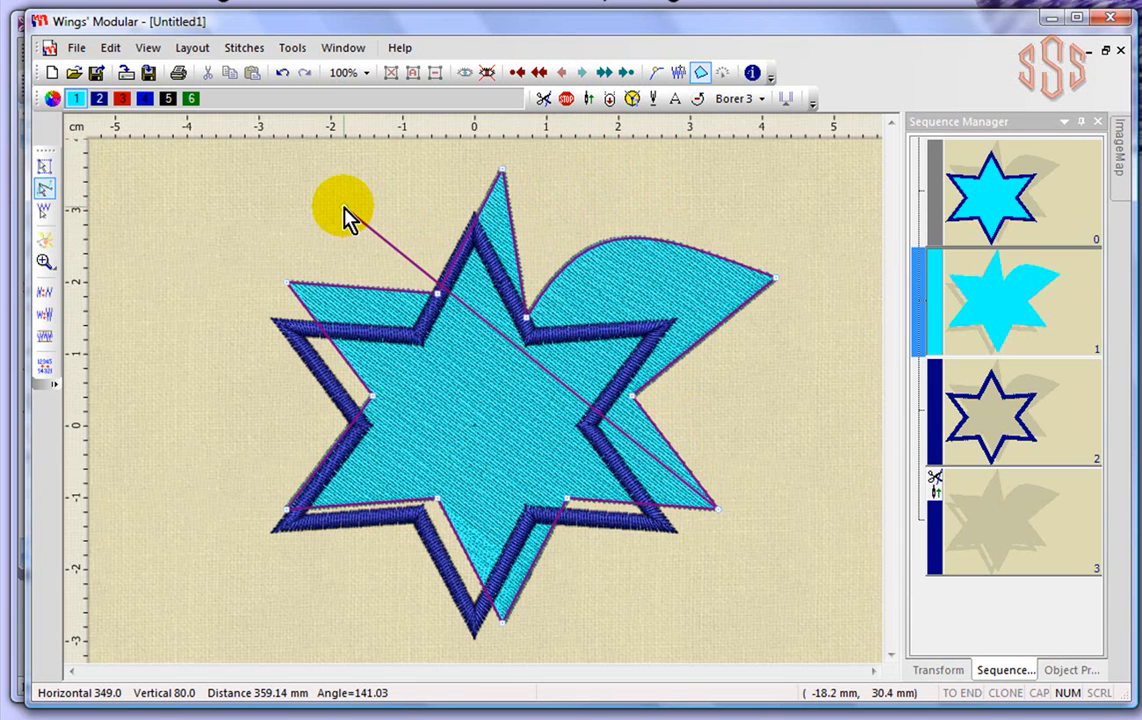
{"action": "left_click_drag", "start_coordinate": [287, 282], "coordinate": [248, 237]}
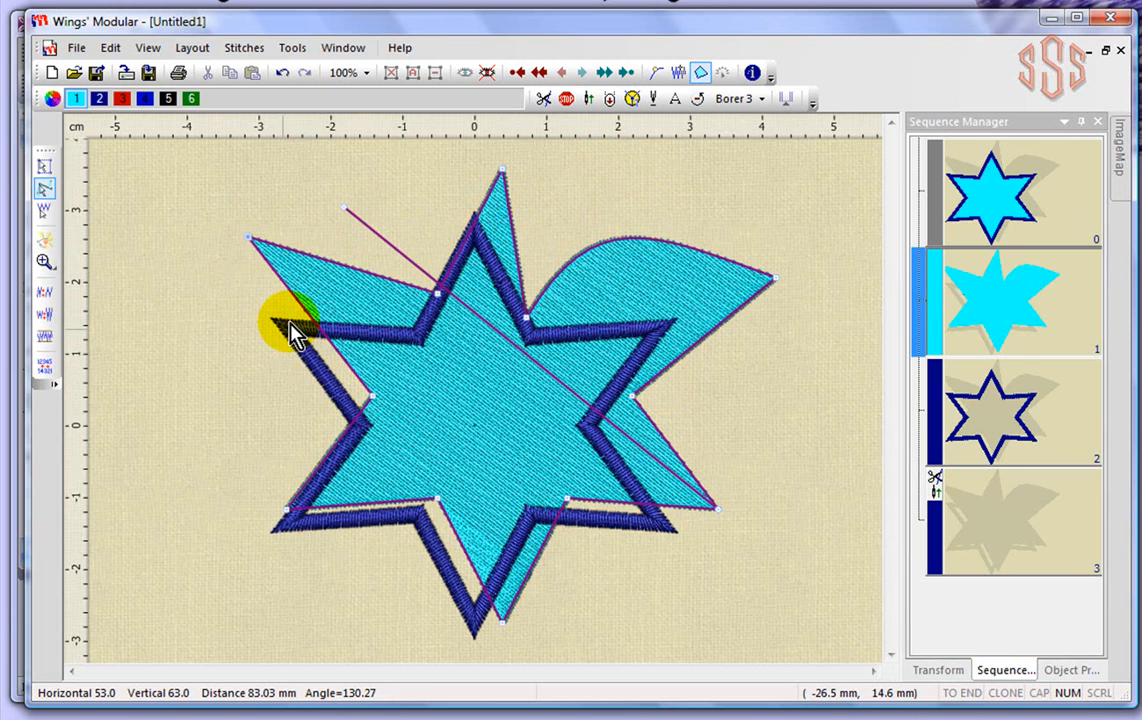
Reshape the dark blue satin outline's nodes by extending the upper-left and top tips, shifting the inner corner between them, and curving the segment beyond the top tip.
{"action": "left_click", "coordinate": [44, 170]}
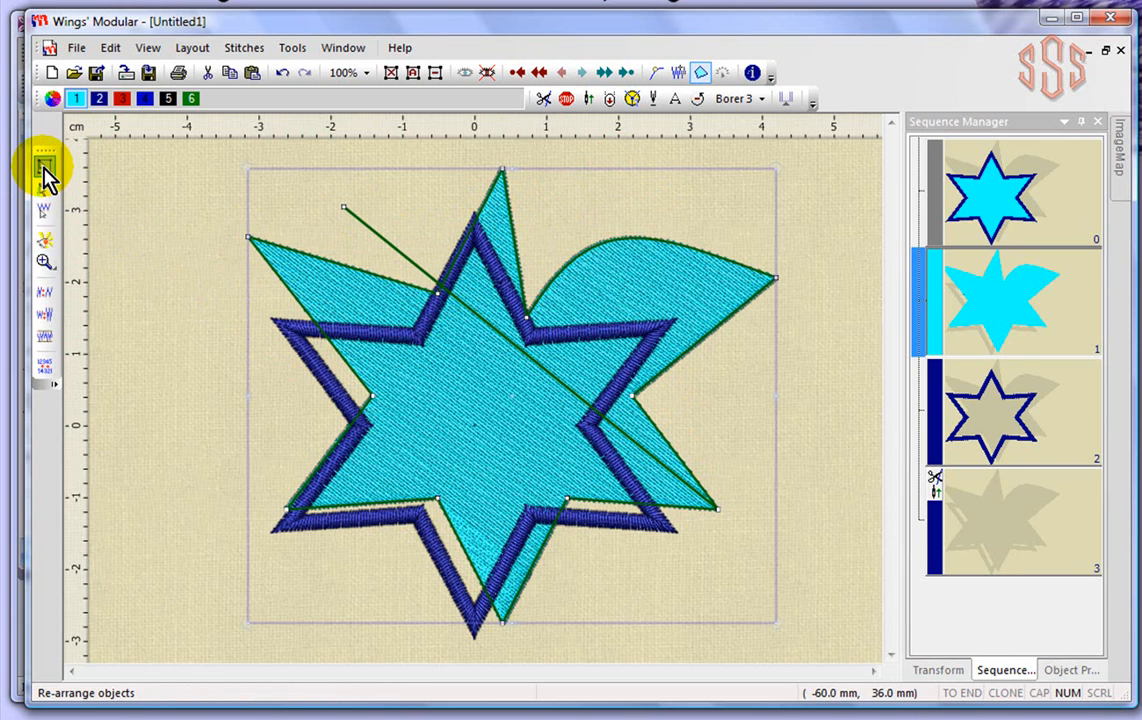
{"action": "left_click", "coordinate": [147, 255]}
{"action": "left_click", "coordinate": [289, 331]}
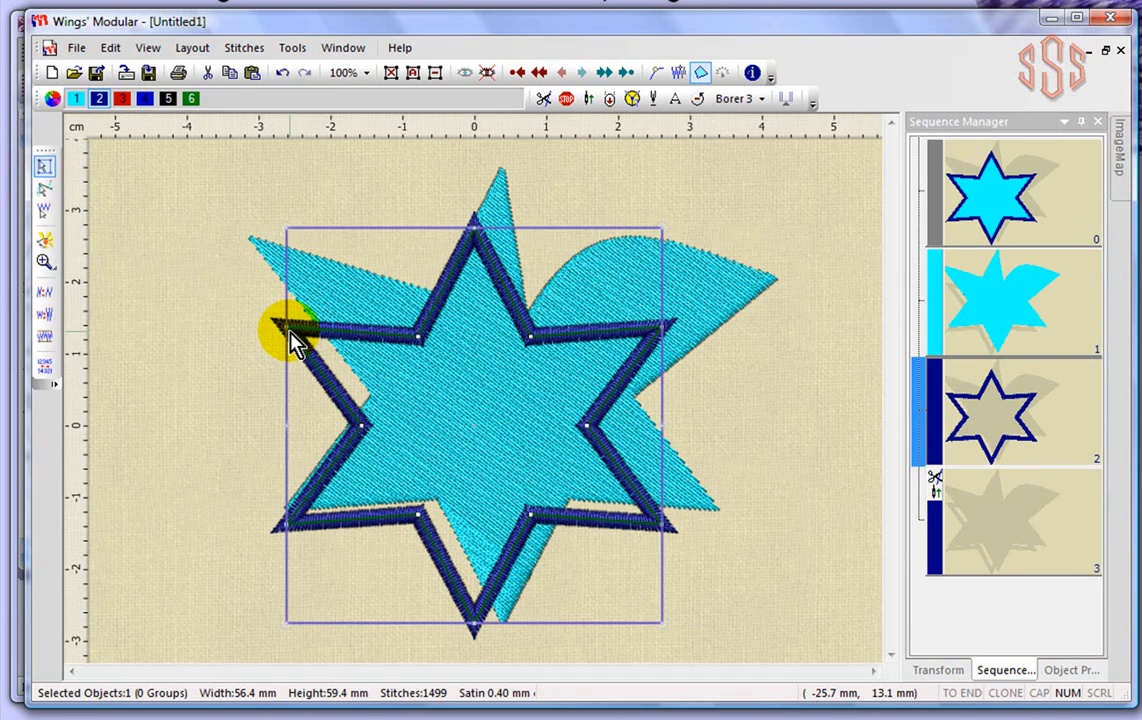
{"action": "left_click", "coordinate": [45, 189]}
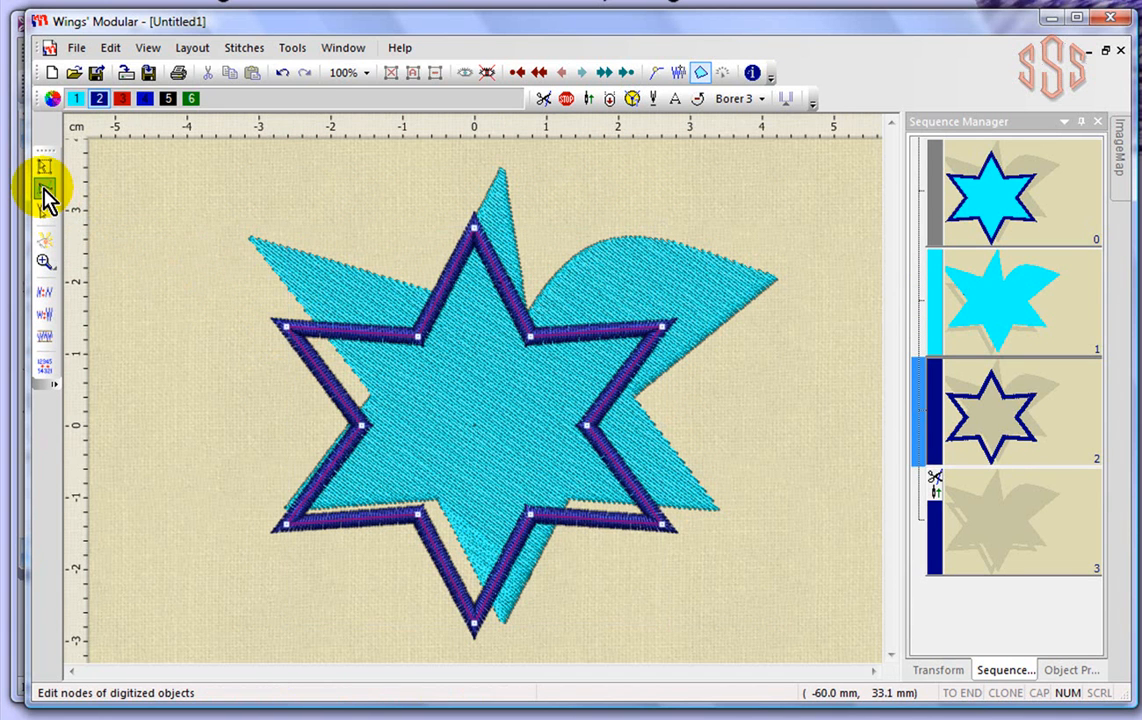
{"action": "left_click_drag", "start_coordinate": [288, 330], "coordinate": [250, 226]}
{"action": "left_click_drag", "start_coordinate": [422, 330], "coordinate": [385, 322]}
{"action": "left_click_drag", "start_coordinate": [474, 229], "coordinate": [480, 185]}
{"action": "left_click_drag", "start_coordinate": [500, 255], "coordinate": [543, 250]}
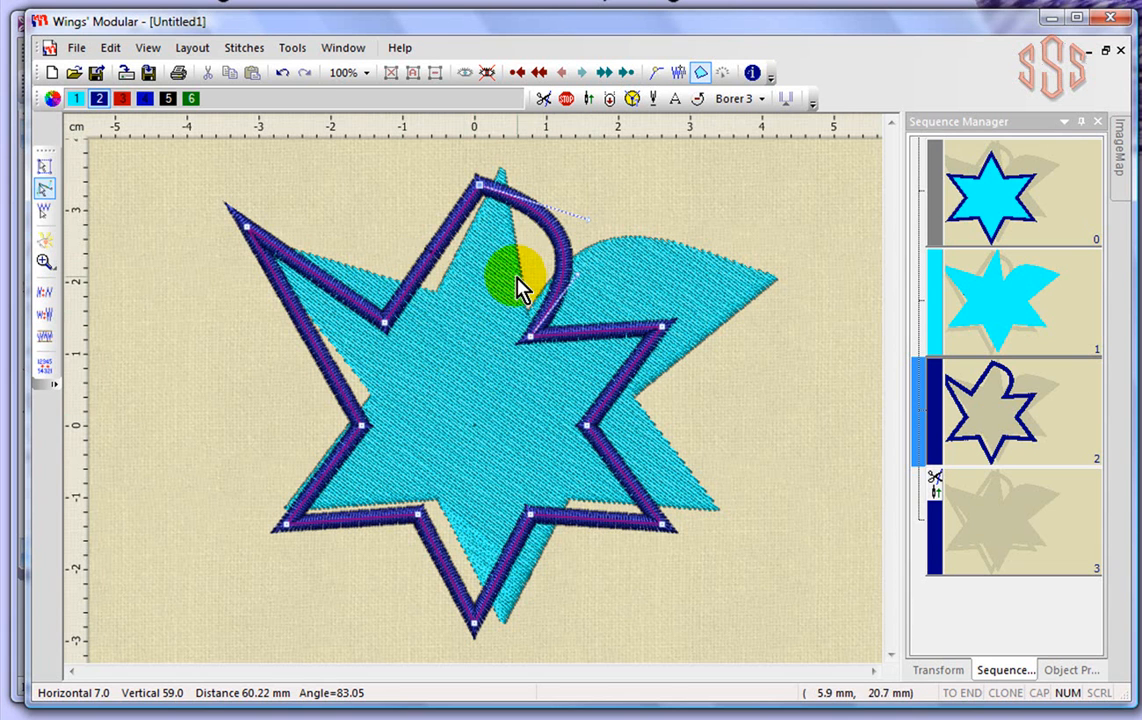
Switch to the DW02-Butterfly-Corner.JEF design and try to edit the nodes of pink scroll object 23 beside the butterfly's wing.
{"action": "left_click", "coordinate": [350, 52]}
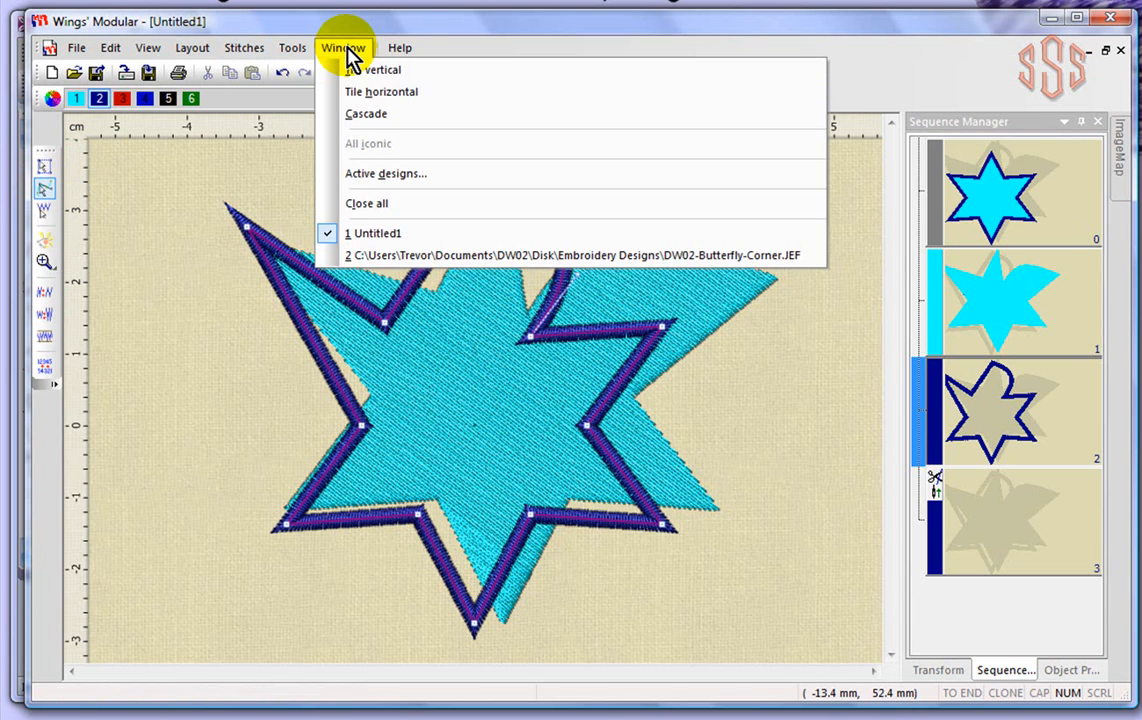
{"action": "left_click", "coordinate": [437, 258]}
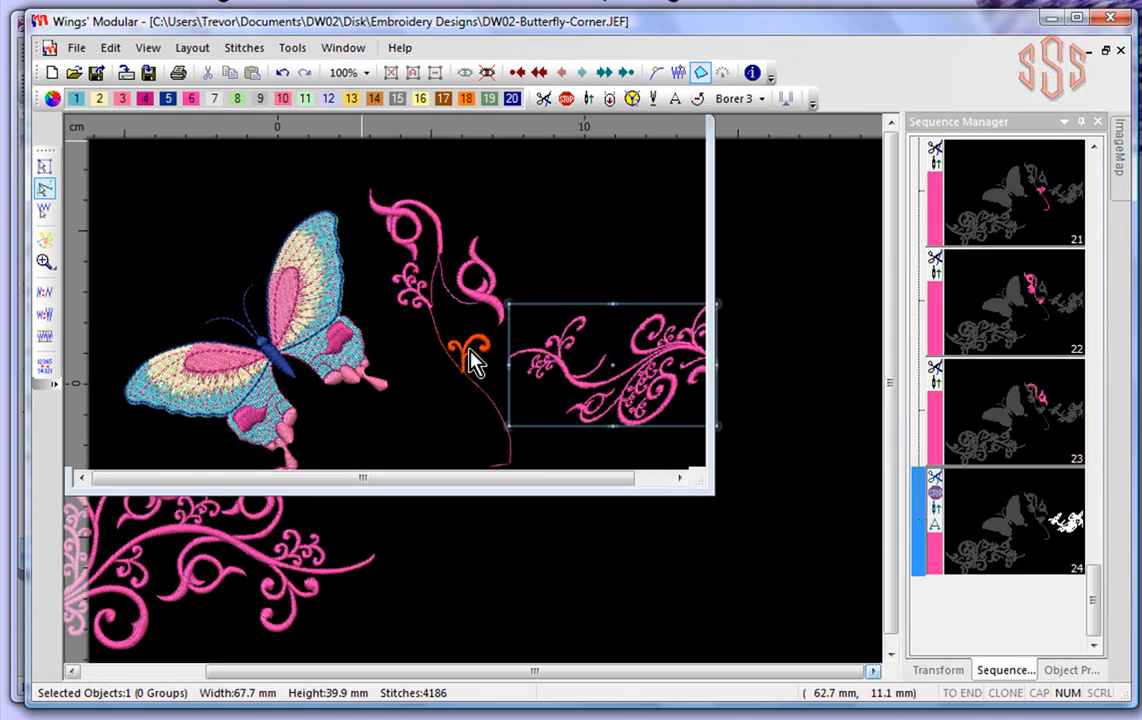
{"action": "scroll", "coordinate": [477, 305], "scroll_direction": "up", "scroll_amount": 3}
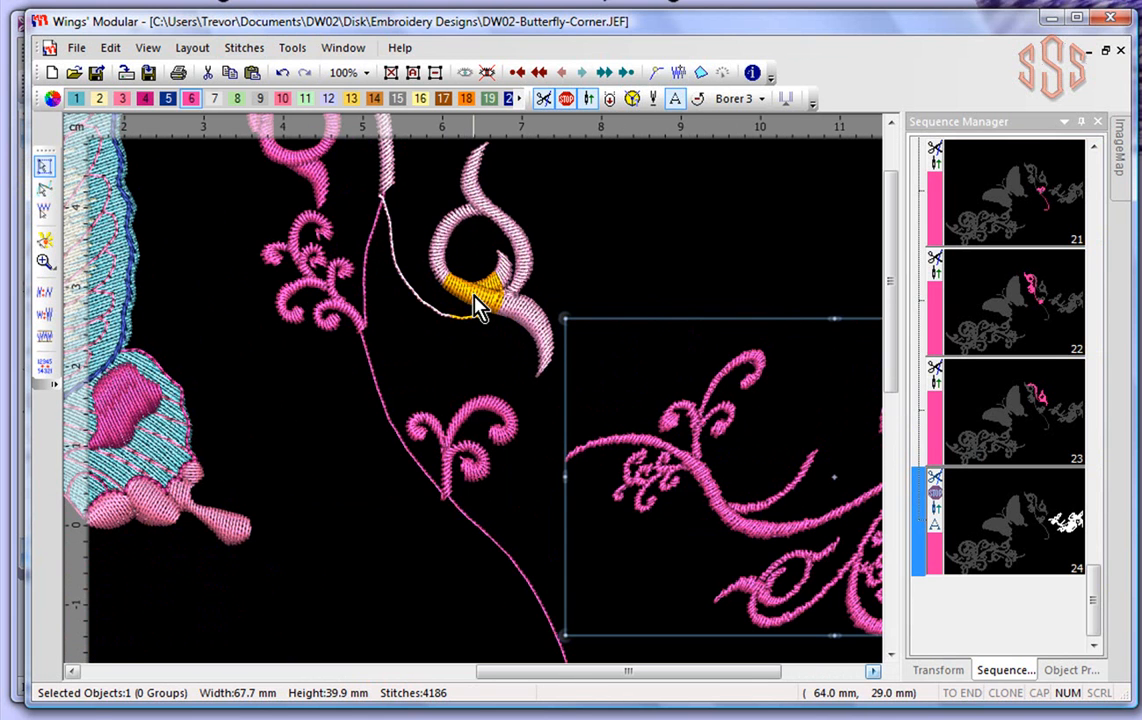
{"action": "left_click", "coordinate": [507, 240]}
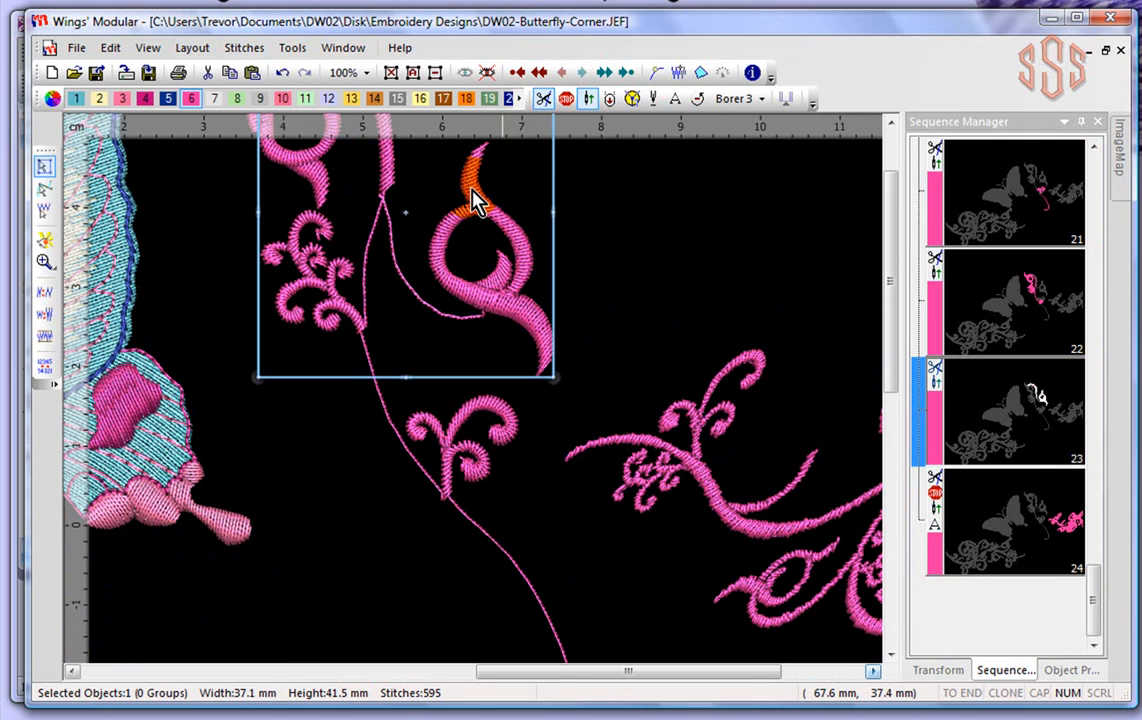
{"action": "left_click", "coordinate": [43, 188]}
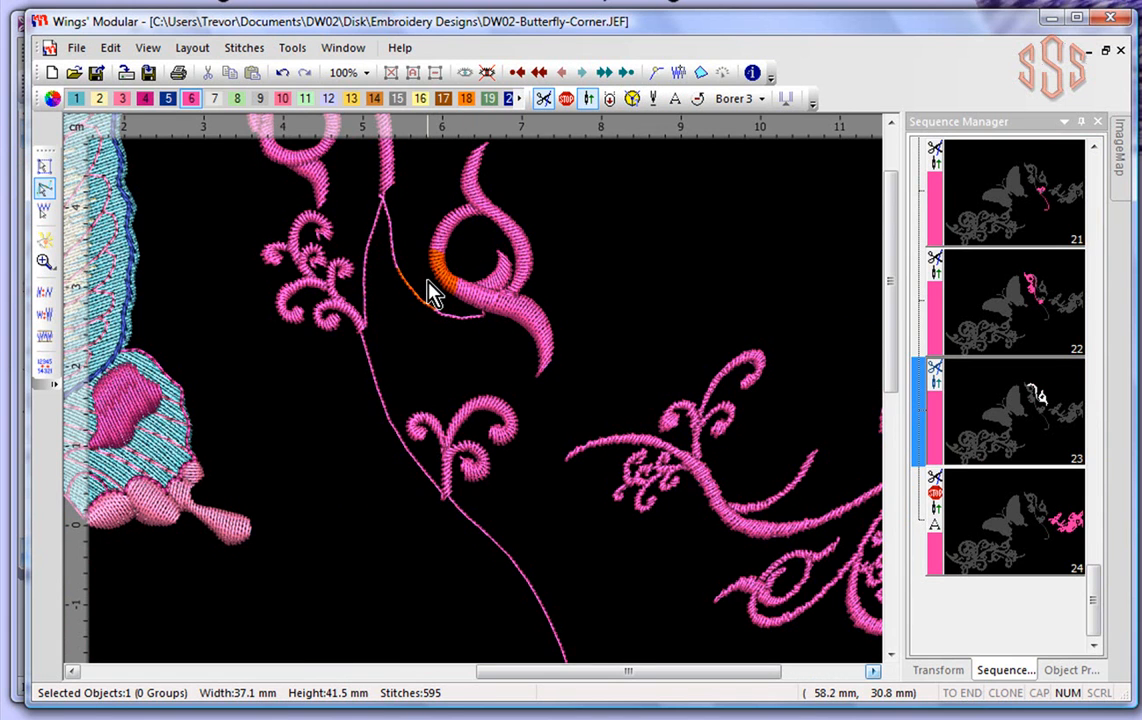
Start editing the stitches of the pink scroll beside the butterfly's wing and turn off the 3D preview to expose the stitch points.
{"action": "left_click", "coordinate": [44, 222]}
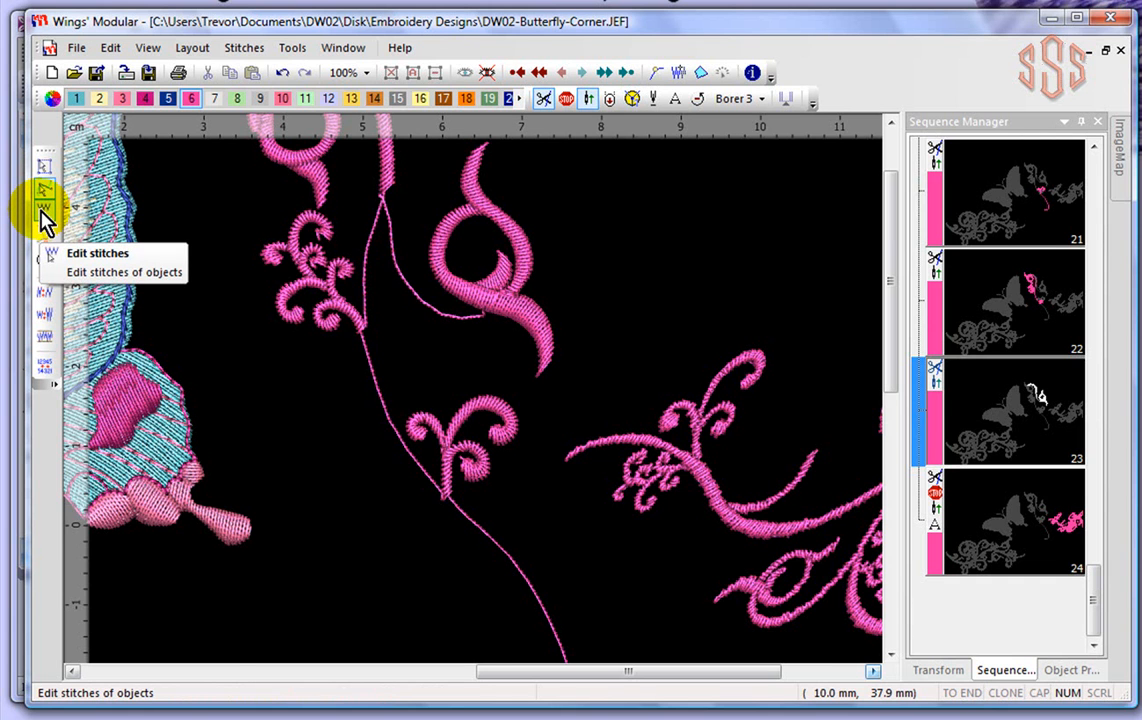
{"action": "left_click", "coordinate": [42, 213]}
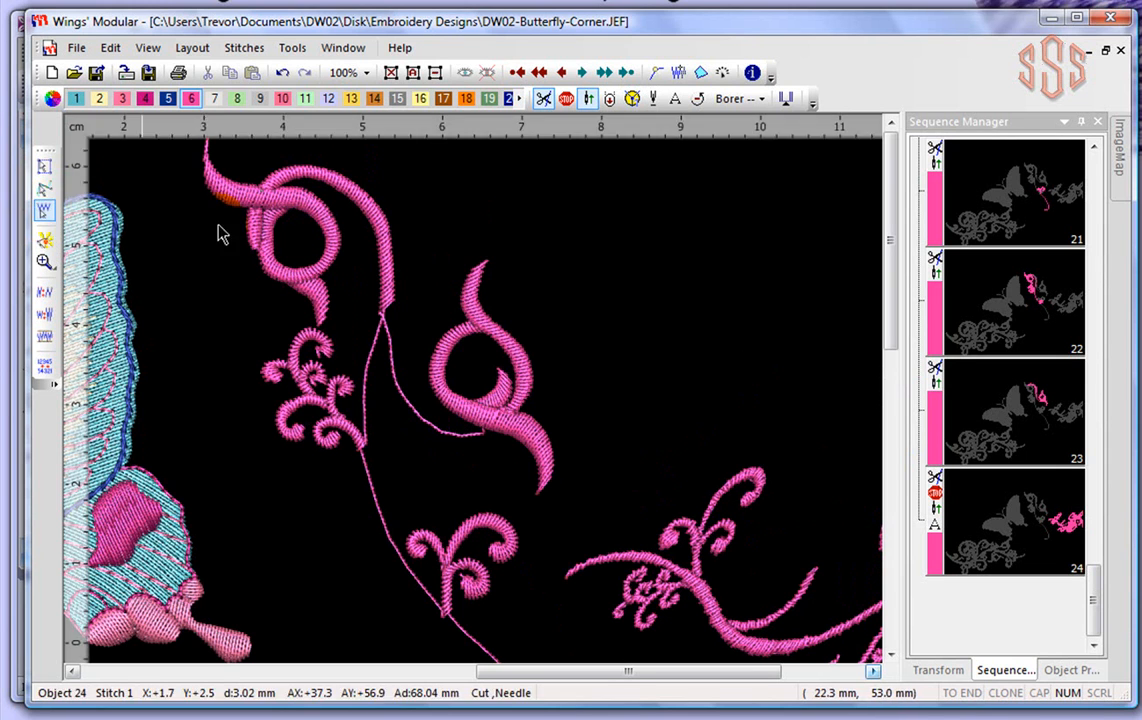
{"action": "scroll", "coordinate": [527, 424], "scroll_direction": "up", "scroll_amount": 3}
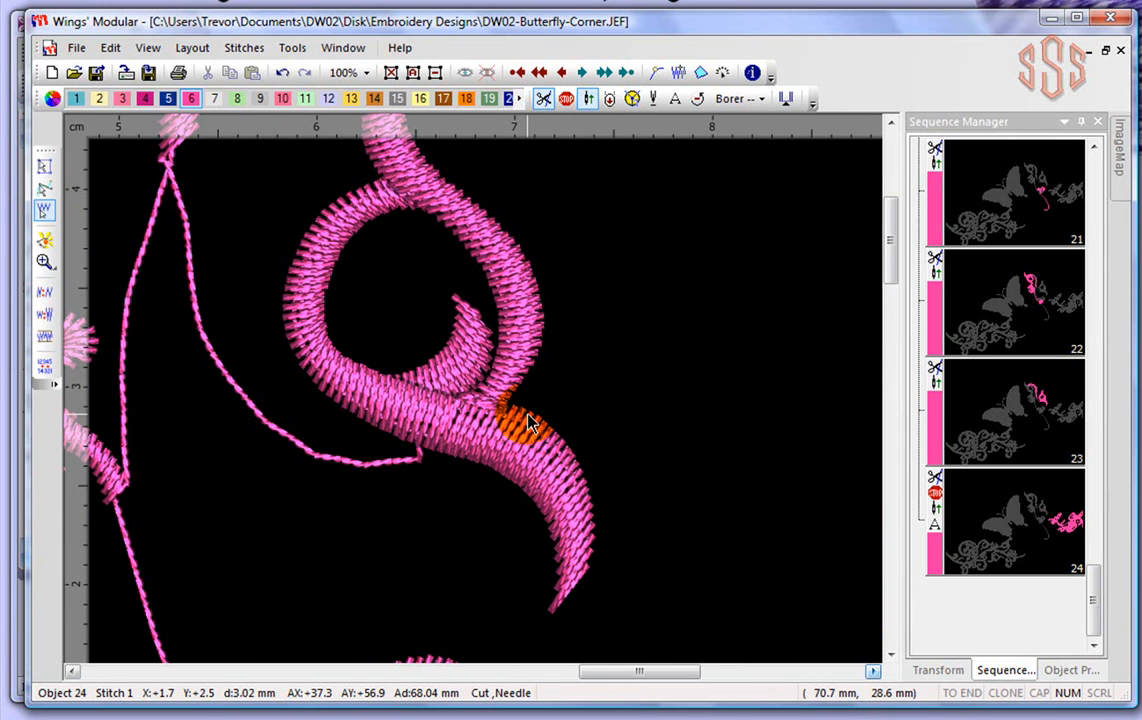
{"action": "left_click", "coordinate": [43, 212]}
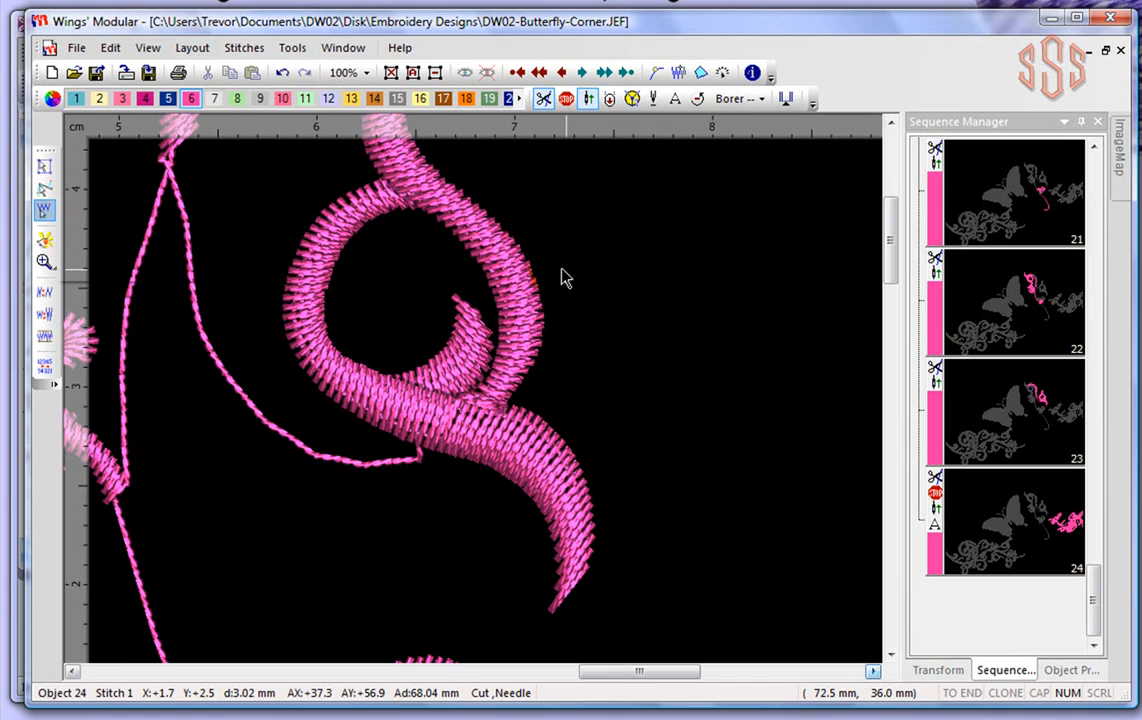
{"action": "scroll", "coordinate": [555, 275], "scroll_direction": "up", "scroll_amount": 3}
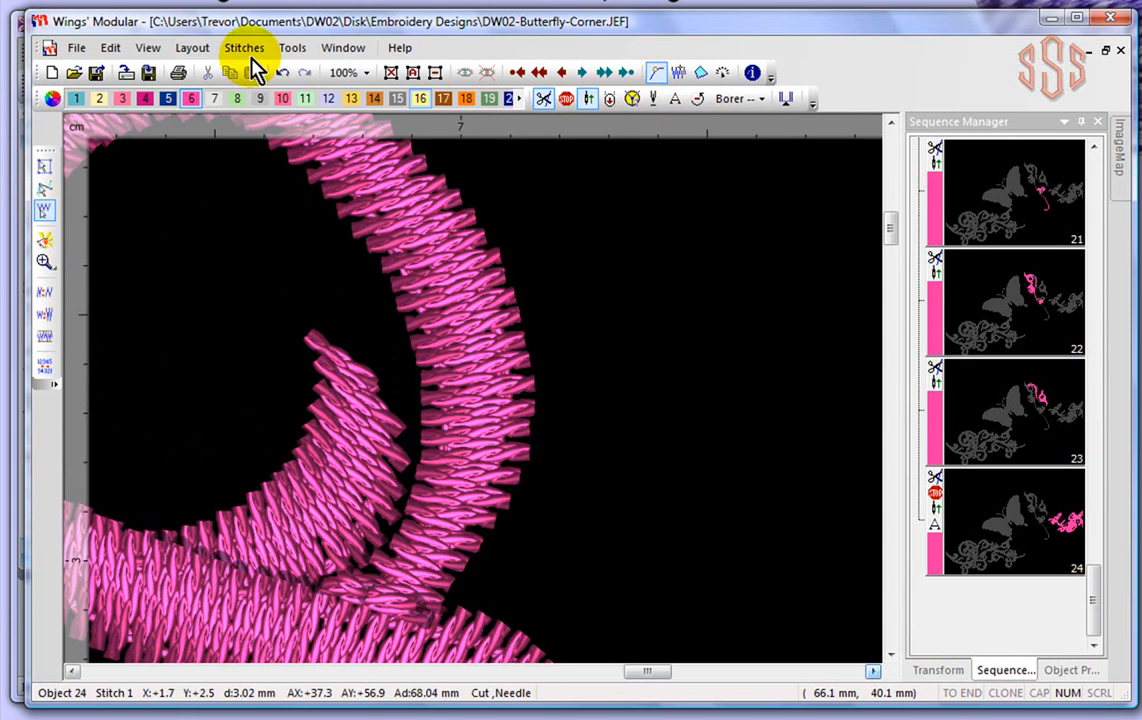
{"action": "left_click", "coordinate": [150, 49]}
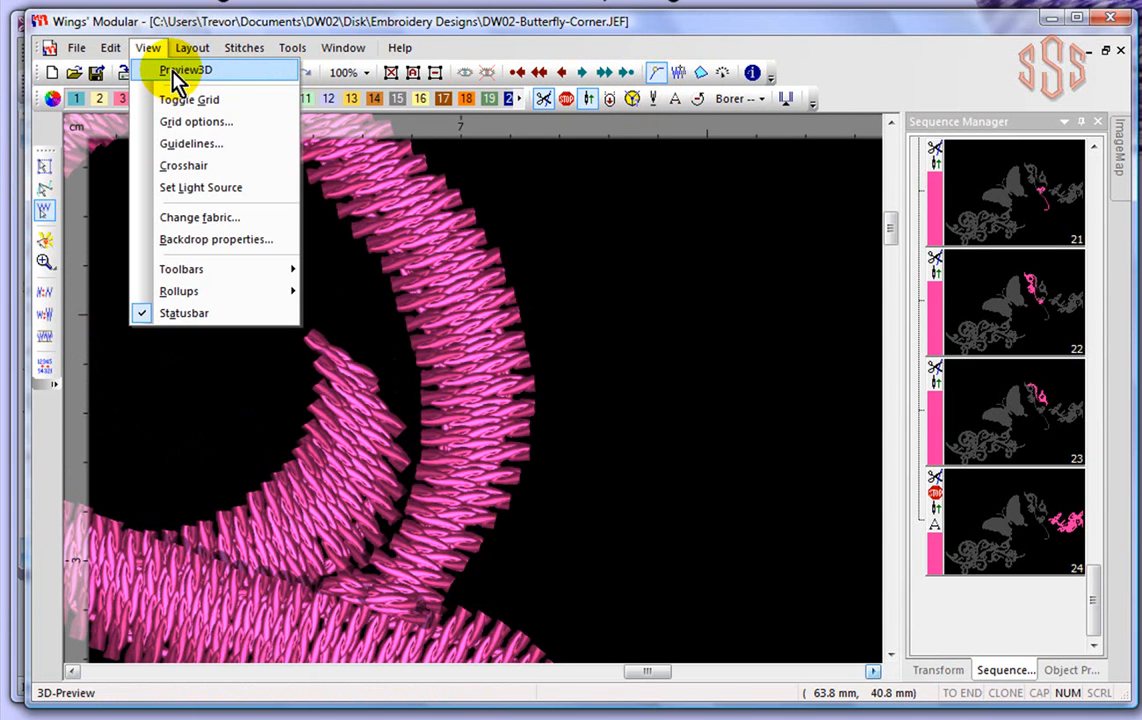
{"action": "left_click", "coordinate": [176, 69]}
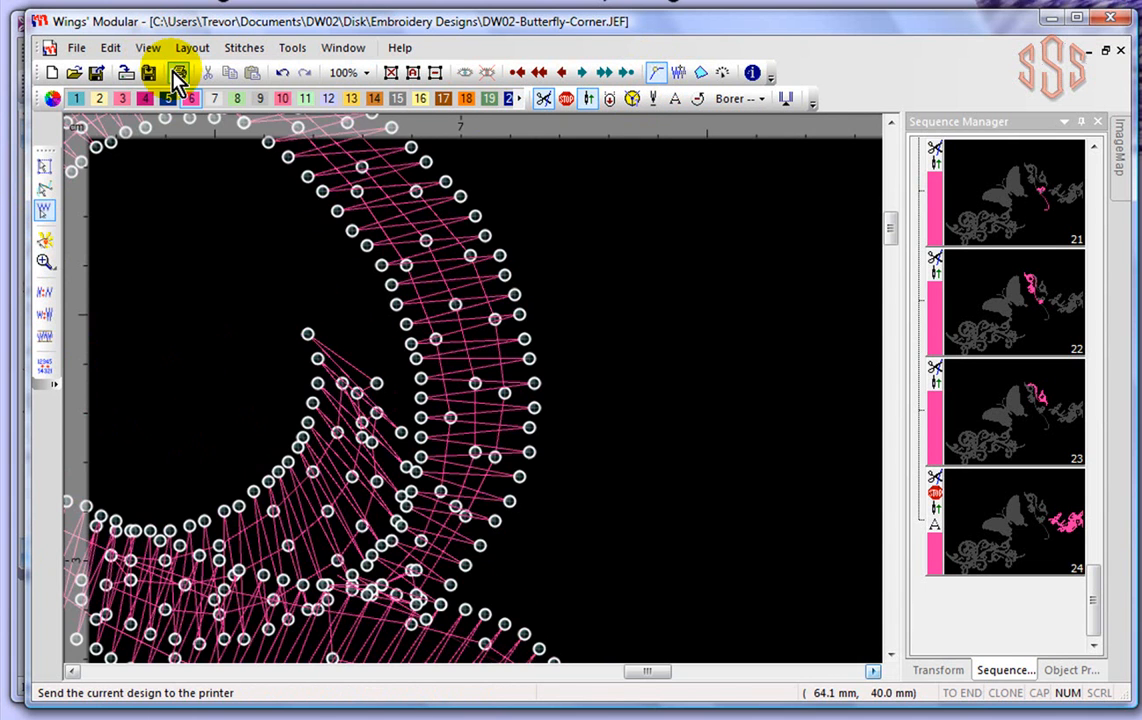
Pull one stitch point on the upper outer edge of the scroll's ring outward beyond the satin column, and delete that stitch.
{"action": "left_click", "coordinate": [476, 215]}
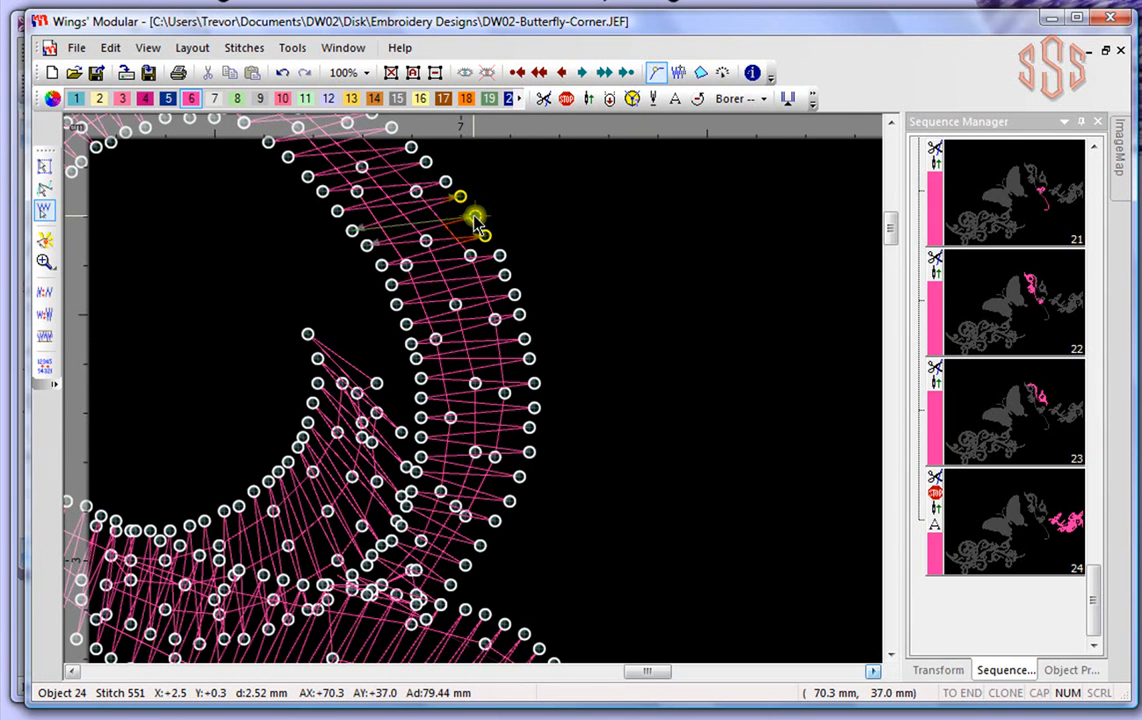
{"action": "left_click", "coordinate": [500, 263]}
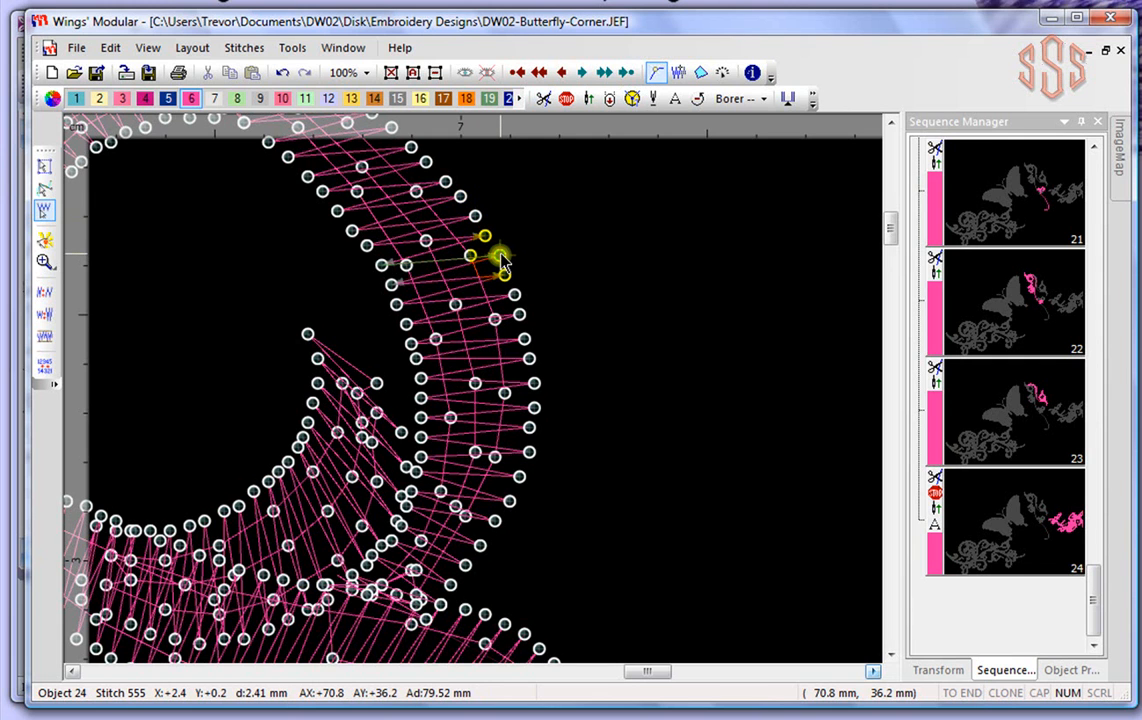
{"action": "left_click_drag", "start_coordinate": [500, 263], "coordinate": [556, 216]}
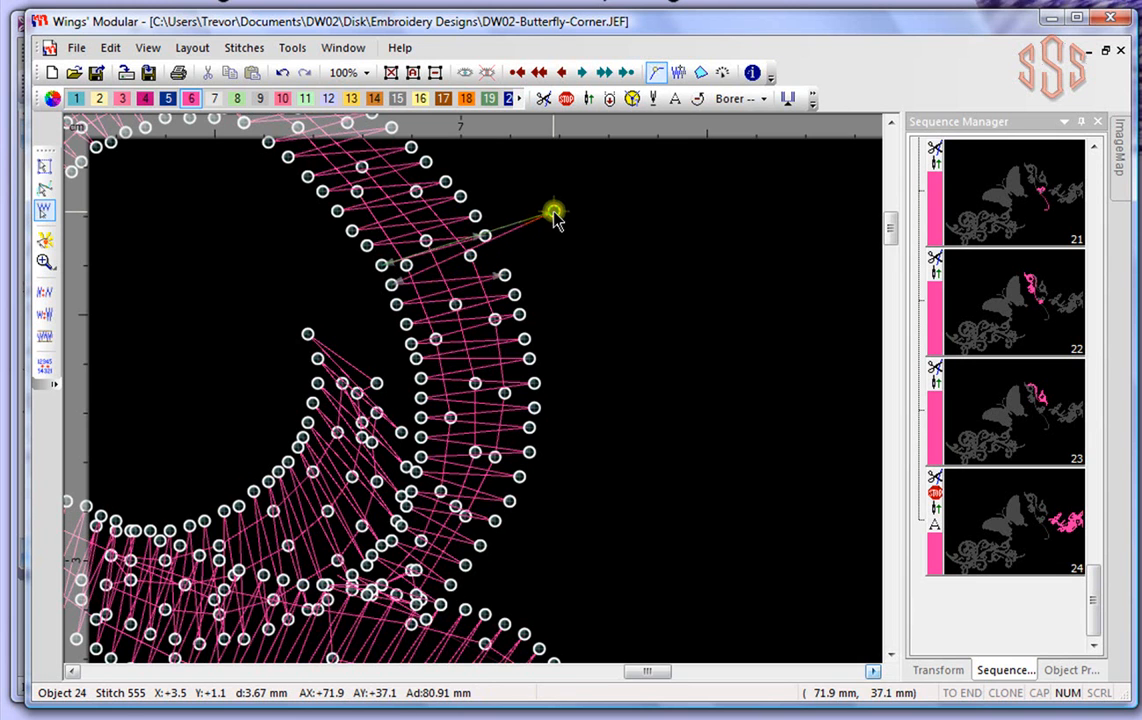
{"action": "key", "text": "Right"}
{"action": "key", "text": "Right"}
{"action": "left_click", "coordinate": [554, 215]}
{"action": "key", "text": "ctrl+z"}
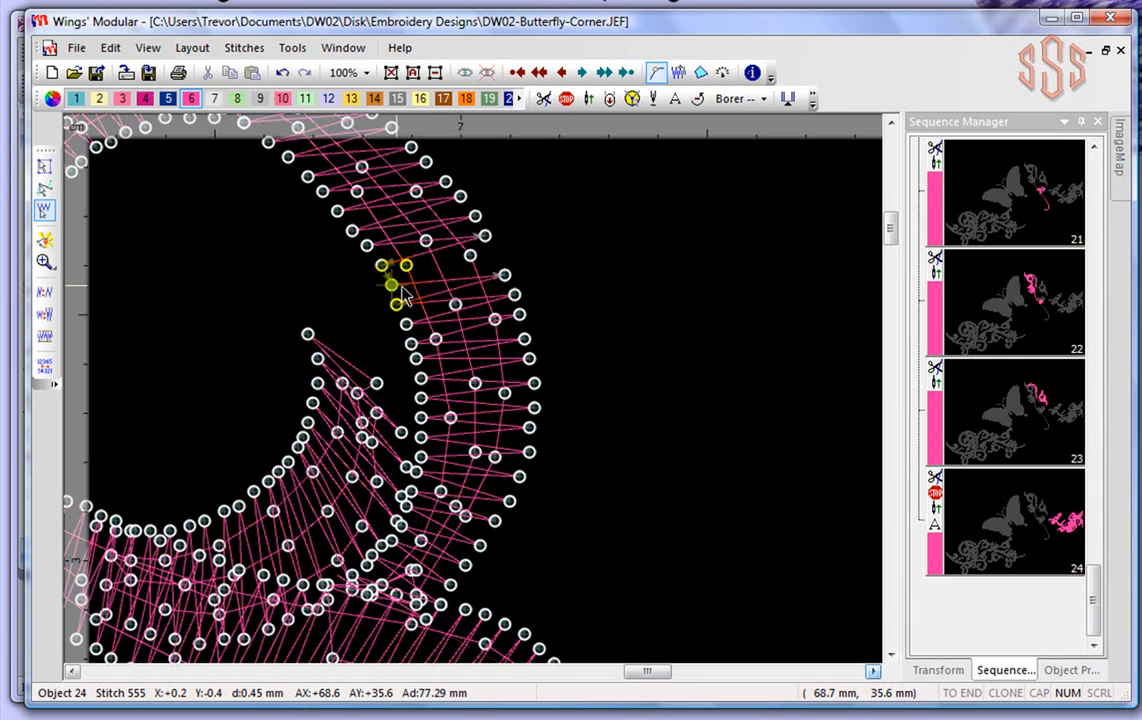
Insert five stitches in a zigzag outside the ring, before the outer-edge stitch just below the deleted one.
{"action": "left_click", "coordinate": [505, 279]}
{"action": "right_click", "coordinate": [507, 282]}
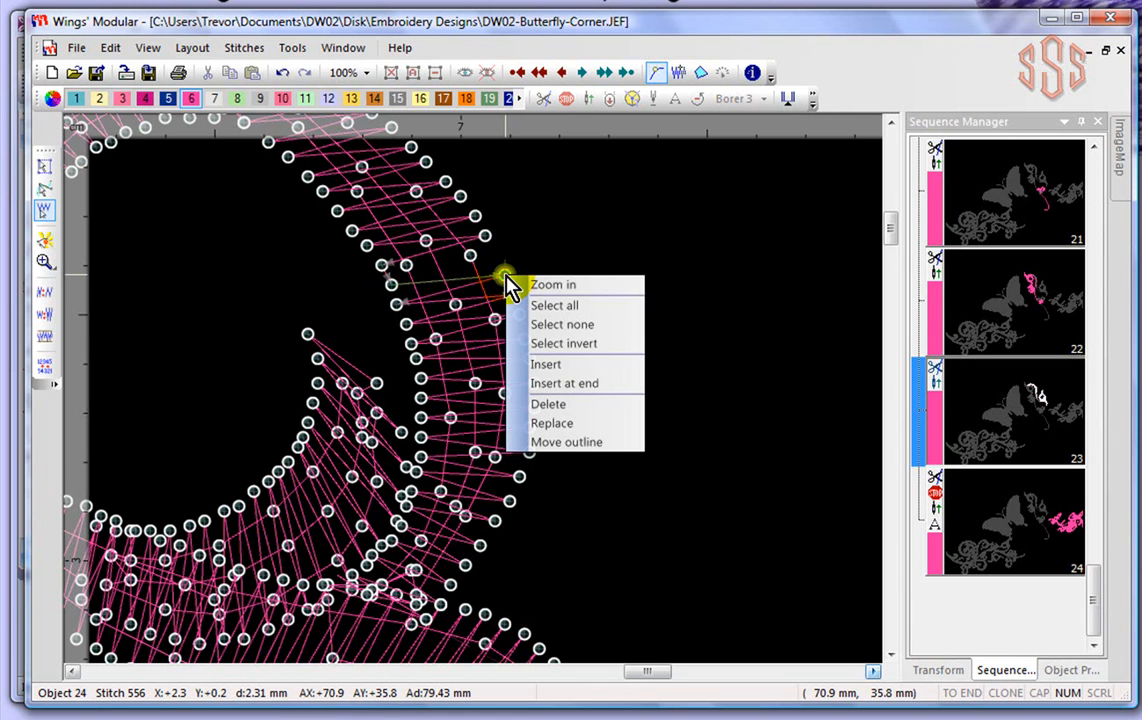
{"action": "left_click", "coordinate": [553, 366]}
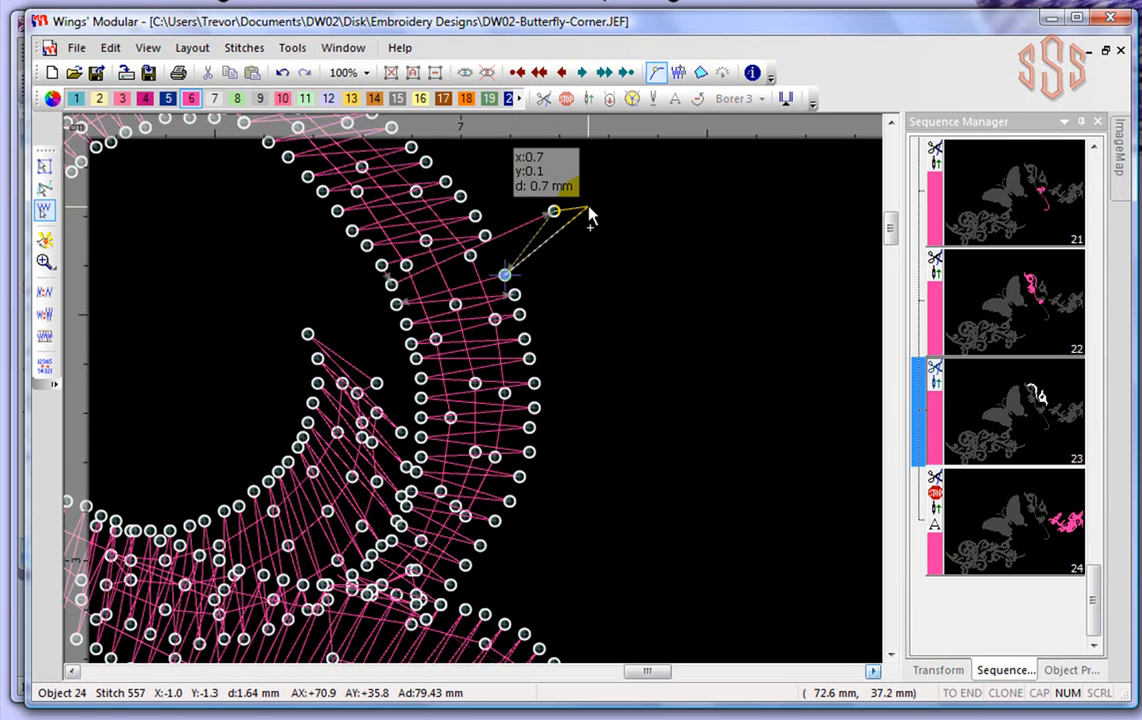
{"action": "left_click", "coordinate": [554, 211]}
{"action": "left_click", "coordinate": [572, 250]}
{"action": "left_click", "coordinate": [564, 279]}
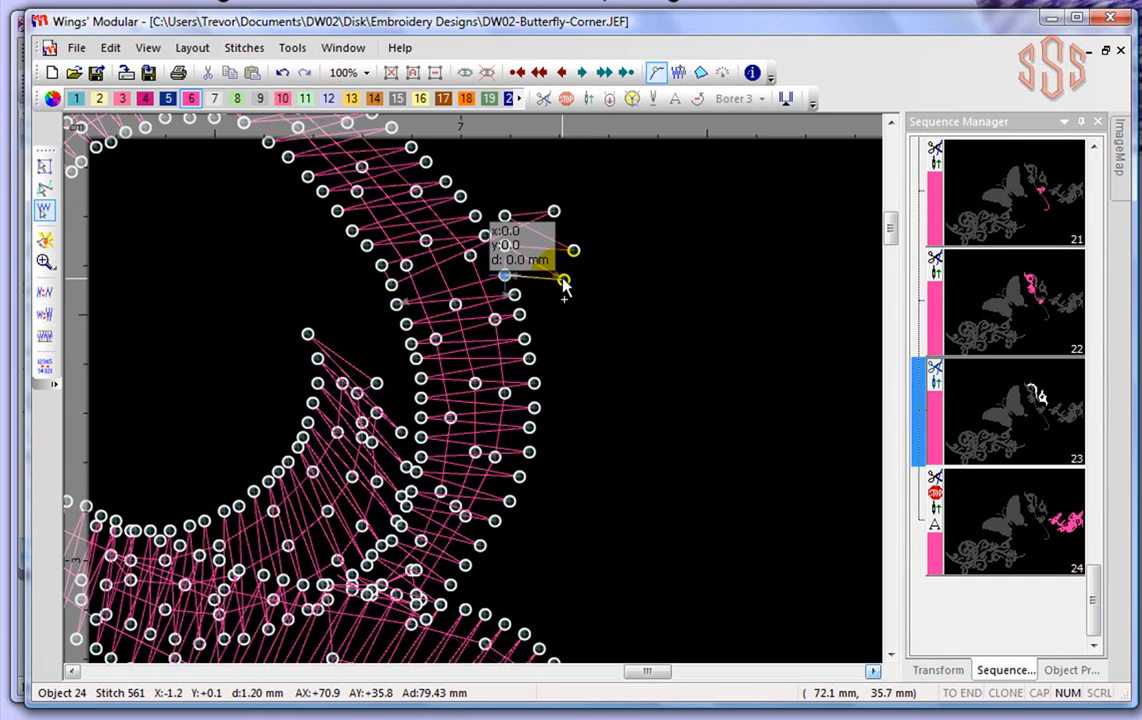
{"action": "key", "text": "Escape"}
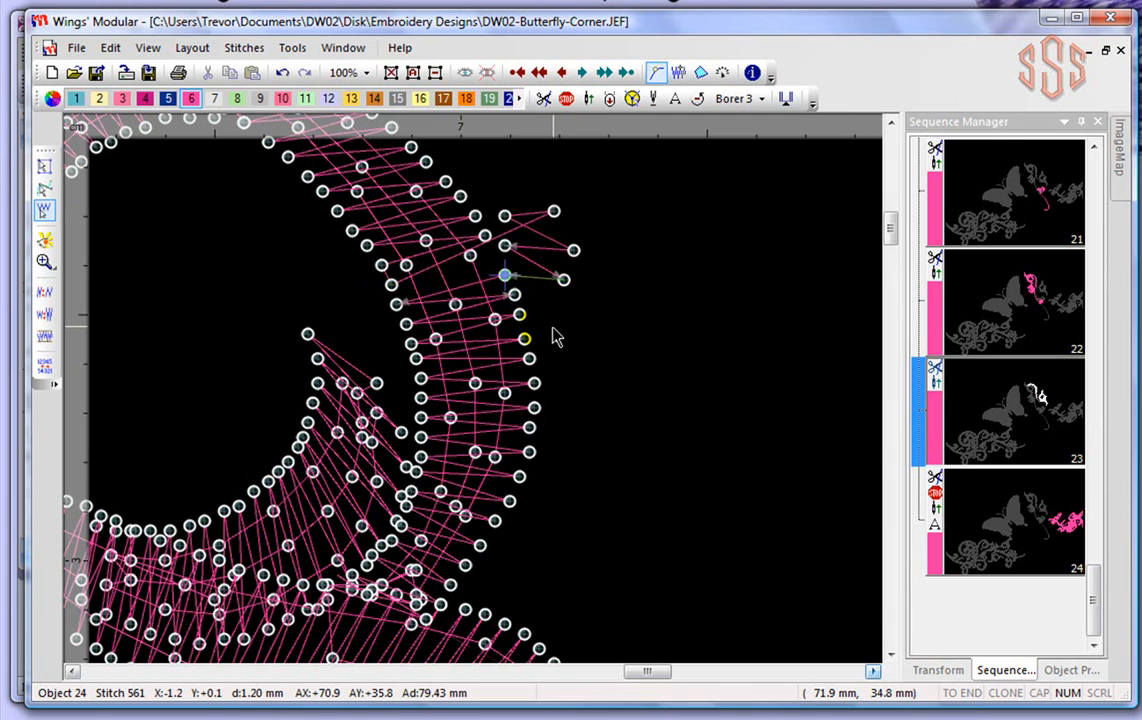
Insert stitches before a lower stitch on the ring's outer edge, running outward and around to form a closed round loop.
{"action": "left_click", "coordinate": [528, 362]}
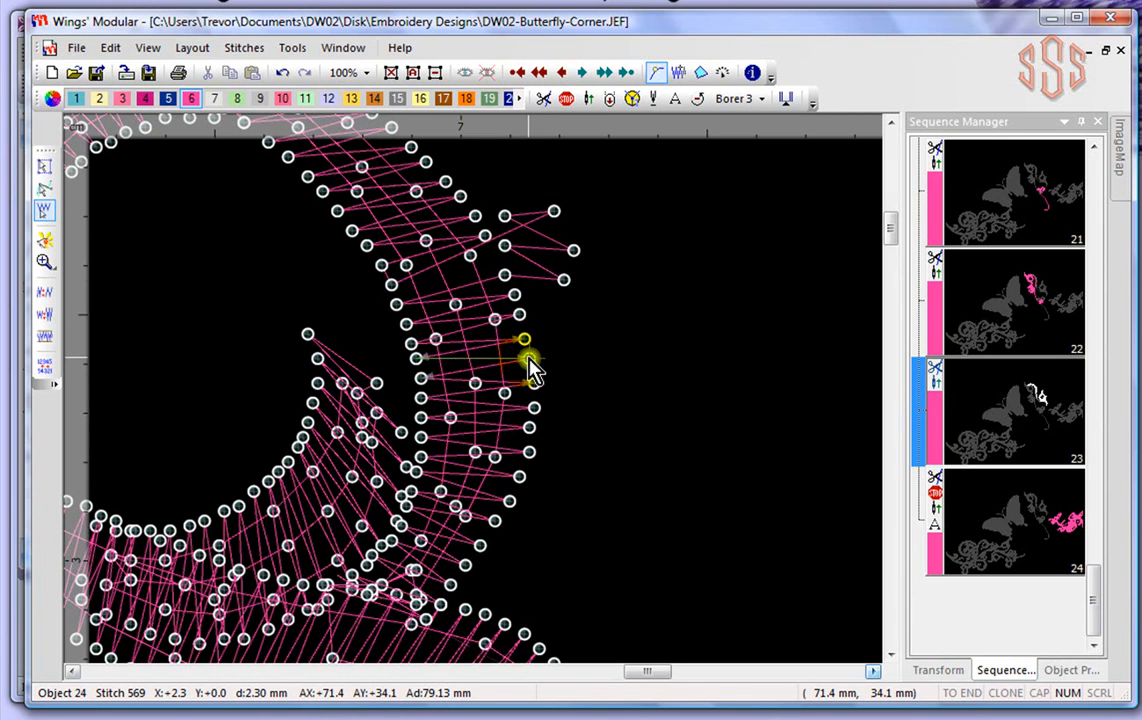
{"action": "right_click", "coordinate": [530, 364]}
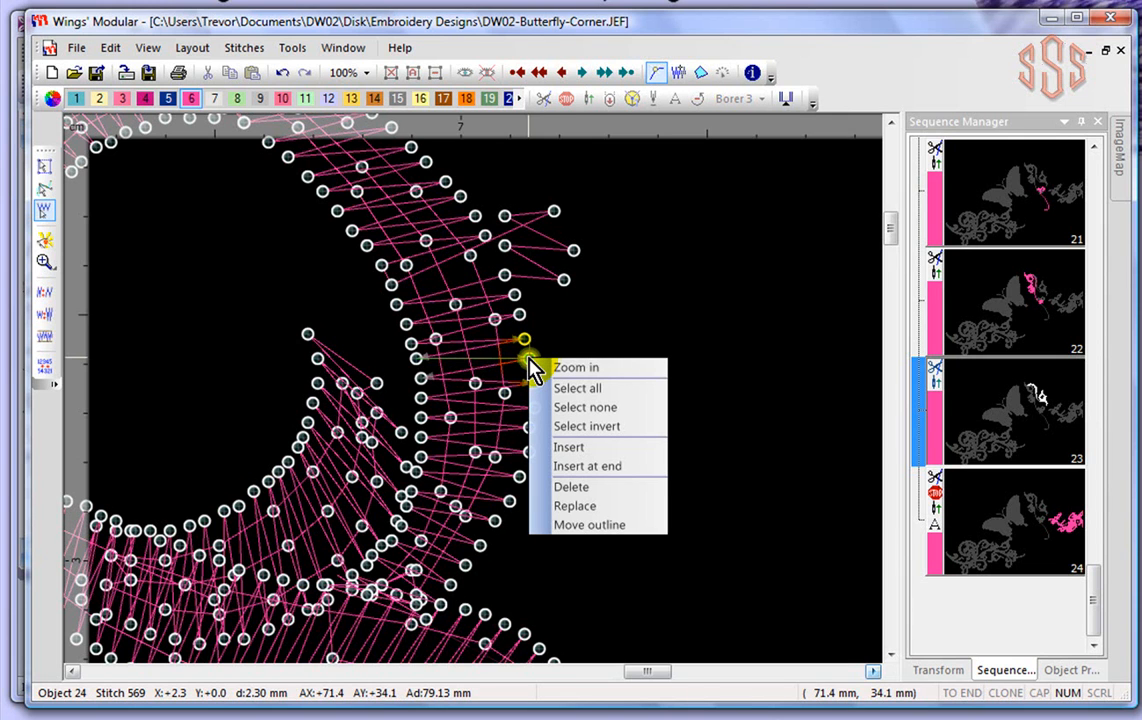
{"action": "left_click", "coordinate": [610, 448]}
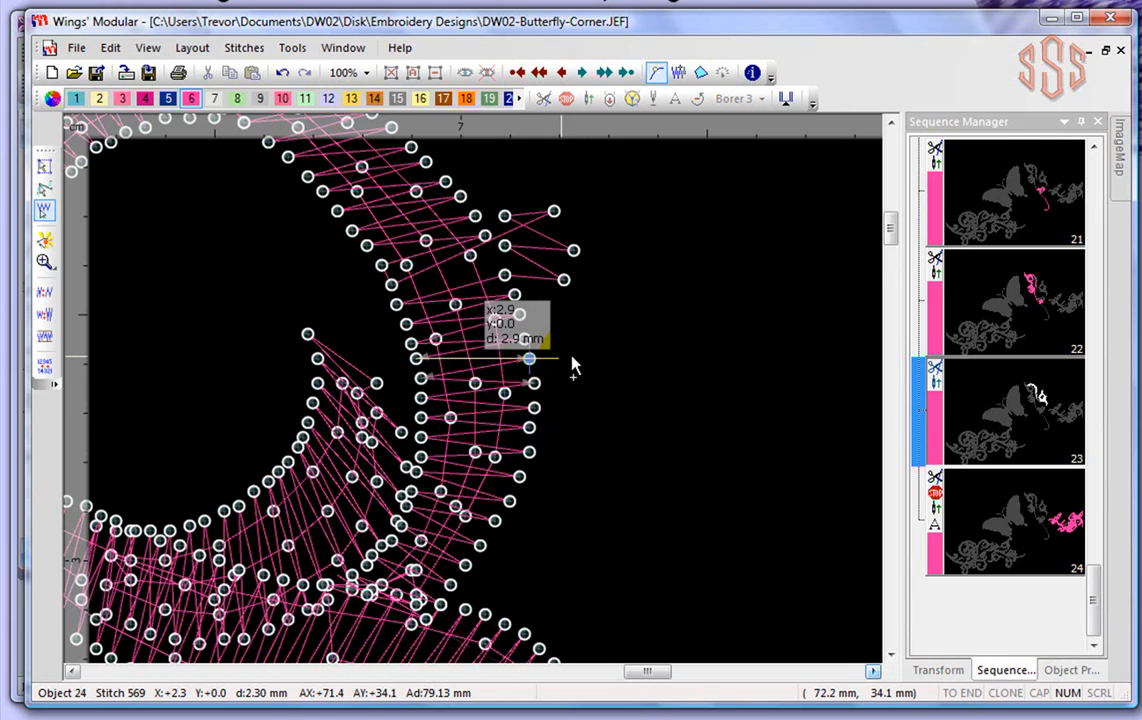
{"action": "left_click", "coordinate": [612, 334]}
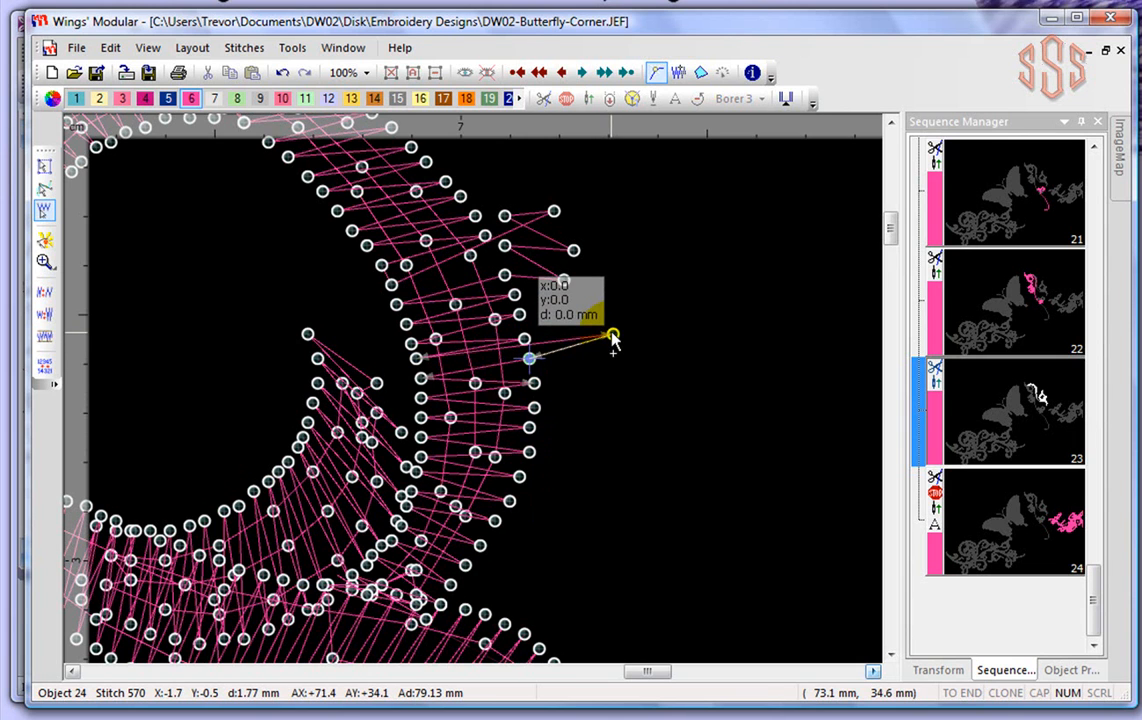
{"action": "left_click", "coordinate": [632, 383]}
{"action": "left_click", "coordinate": [677, 393]}
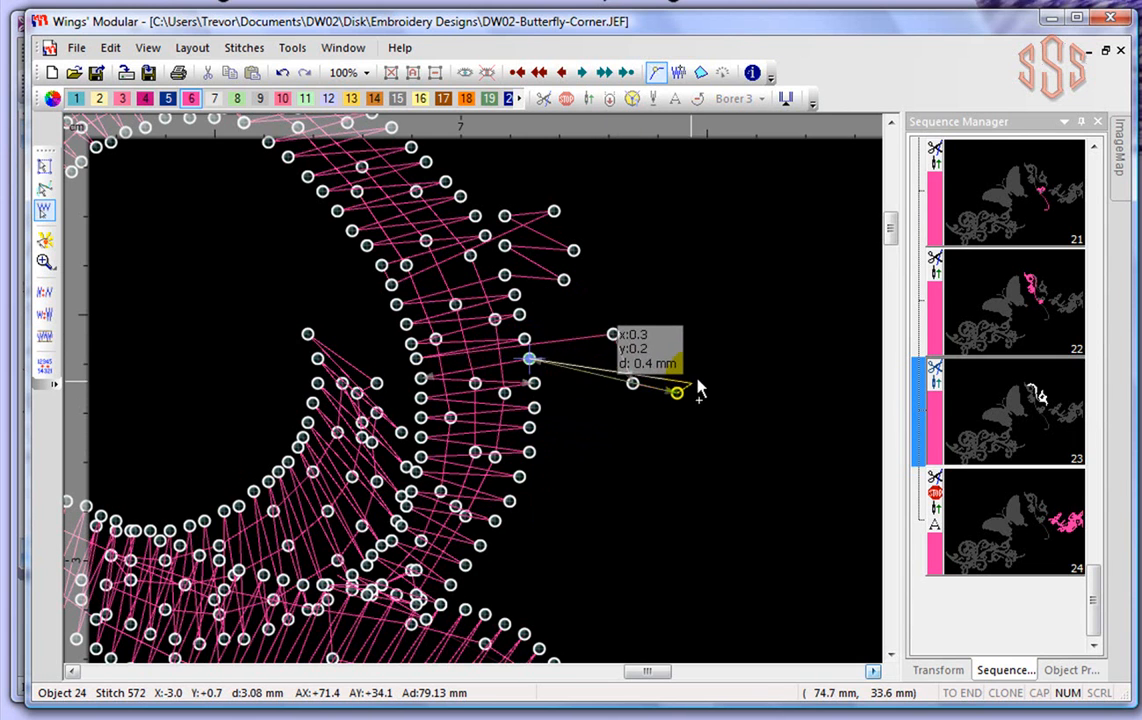
{"action": "left_click", "coordinate": [720, 369]}
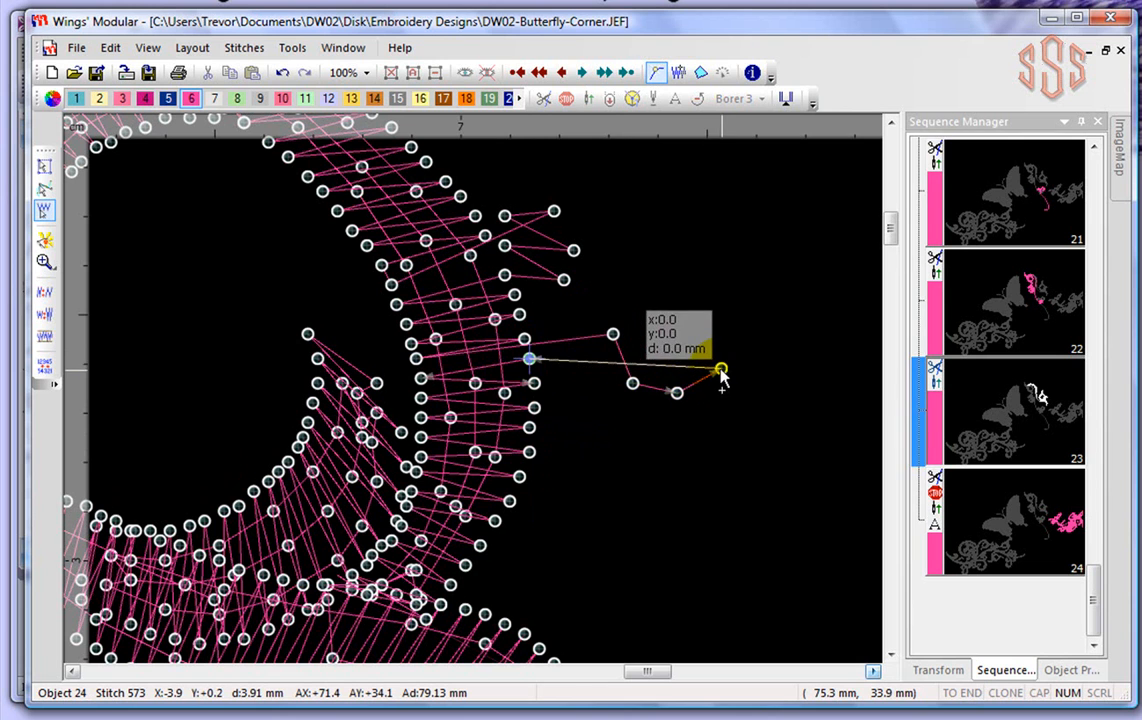
{"action": "left_click", "coordinate": [731, 310]}
{"action": "left_click", "coordinate": [692, 271]}
{"action": "left_click", "coordinate": [642, 256]}
{"action": "left_click", "coordinate": [603, 277]}
{"action": "left_click", "coordinate": [612, 332]}
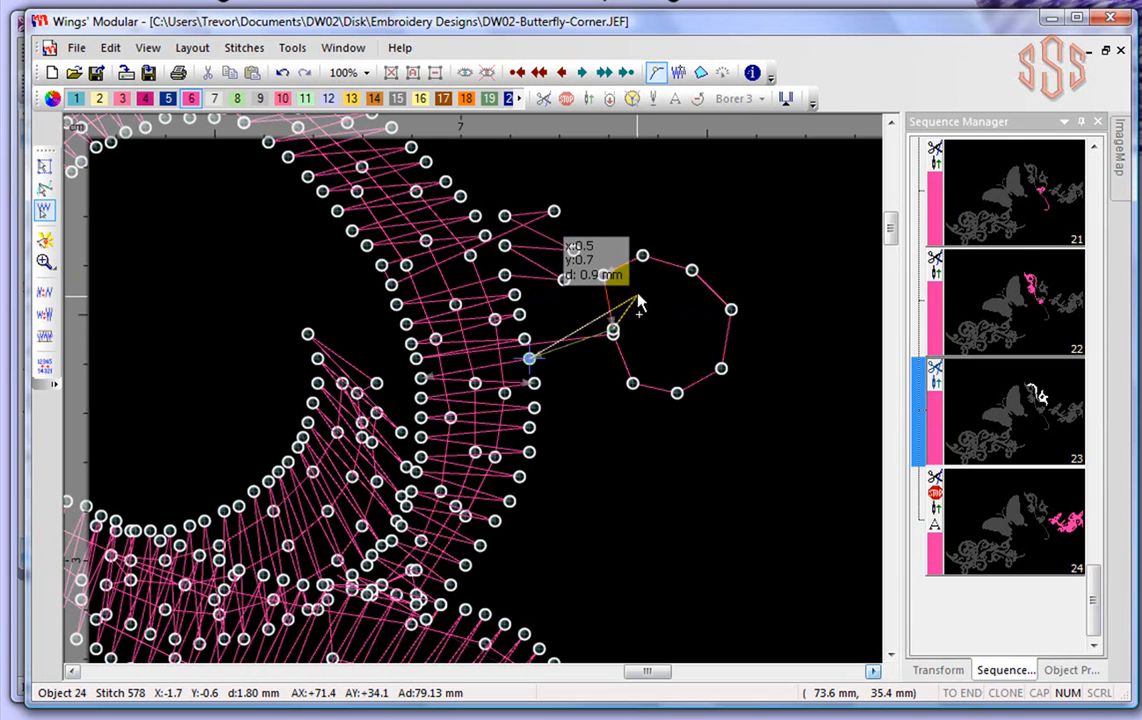
Add stitches crossing the inside of the round loop, return to the ring's outer edge, and end the insertion.
{"action": "left_click", "coordinate": [692, 271]}
{"action": "left_click", "coordinate": [706, 324]}
{"action": "left_click", "coordinate": [697, 355]}
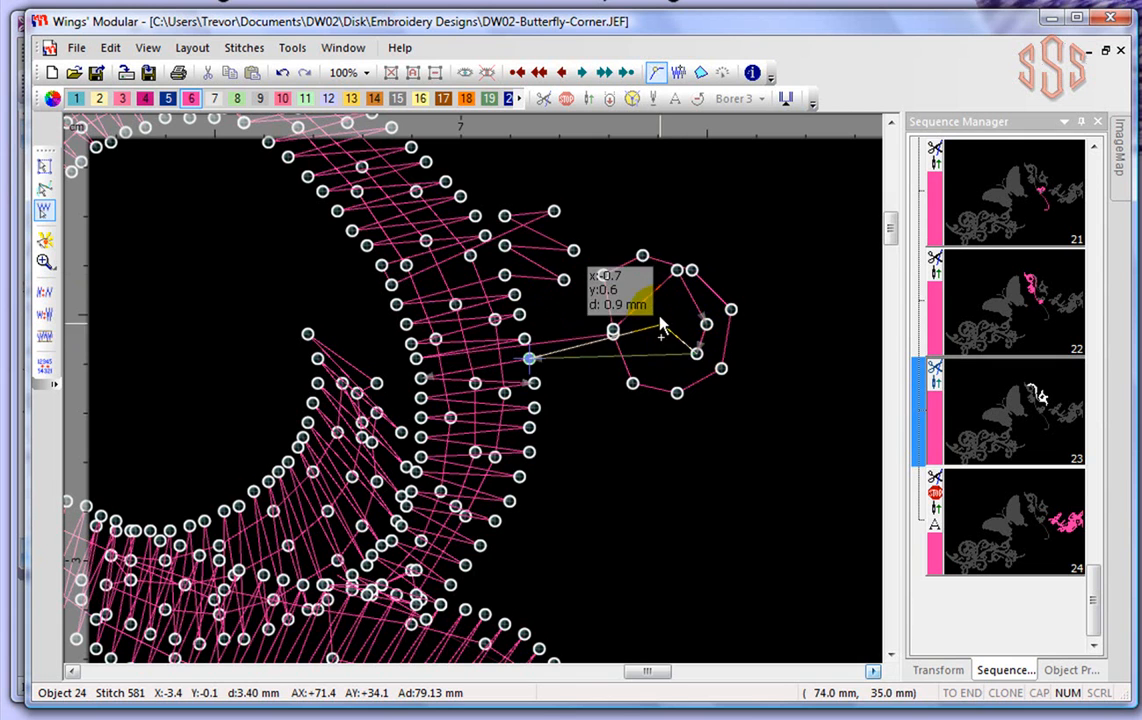
{"action": "left_click", "coordinate": [652, 305]}
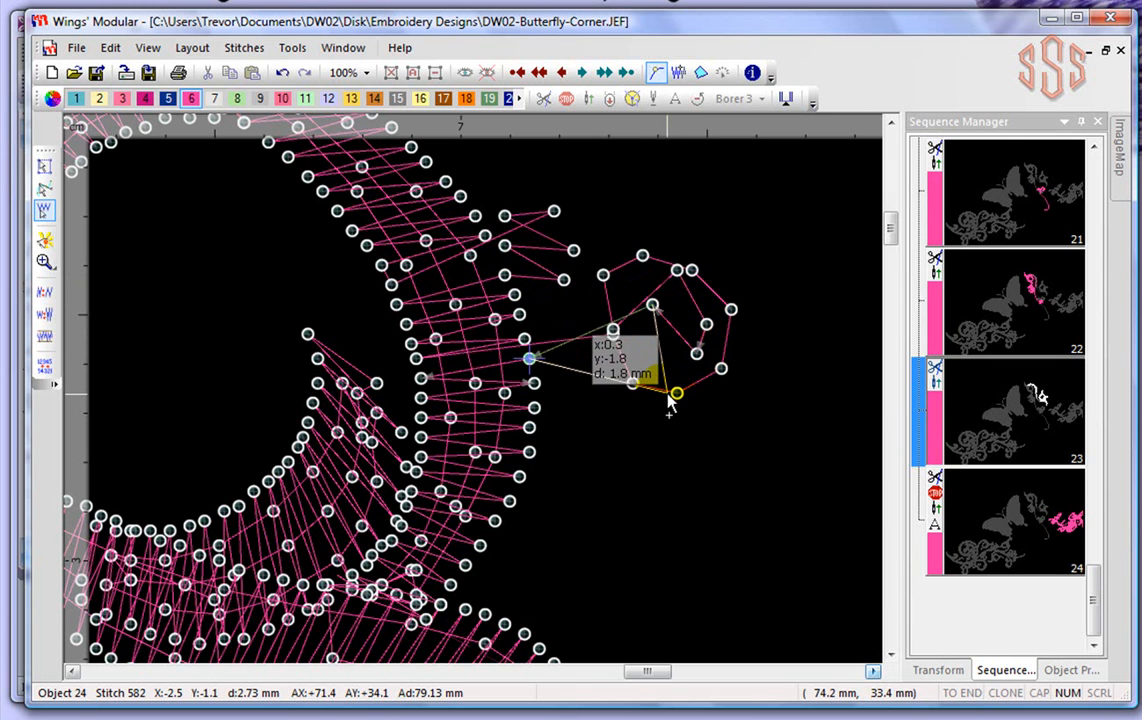
{"action": "left_click", "coordinate": [667, 393]}
{"action": "left_click", "coordinate": [613, 333]}
{"action": "left_click", "coordinate": [612, 333]}
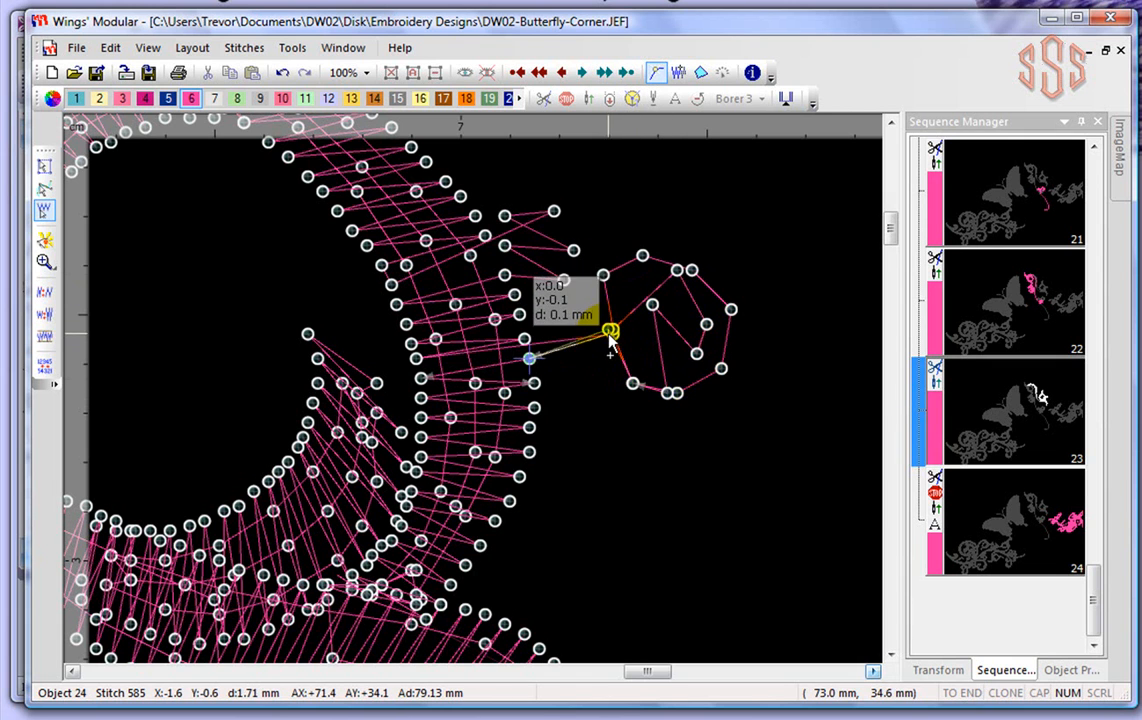
{"action": "left_click", "coordinate": [525, 343]}
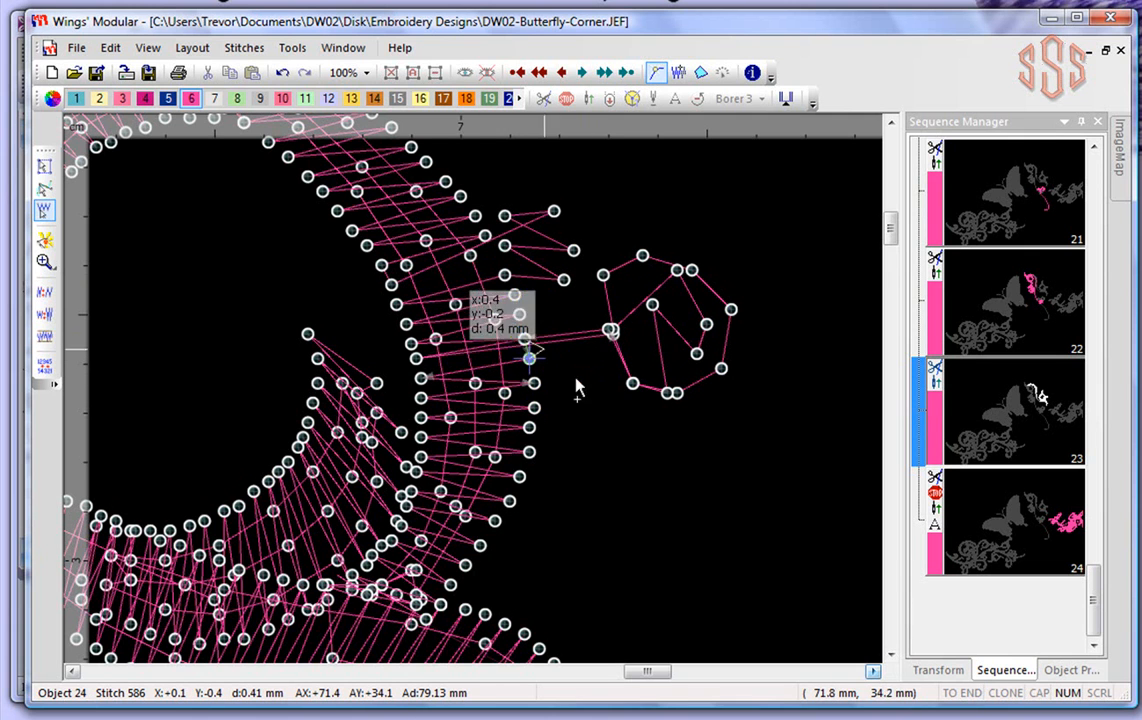
{"action": "key", "text": "Escape"}
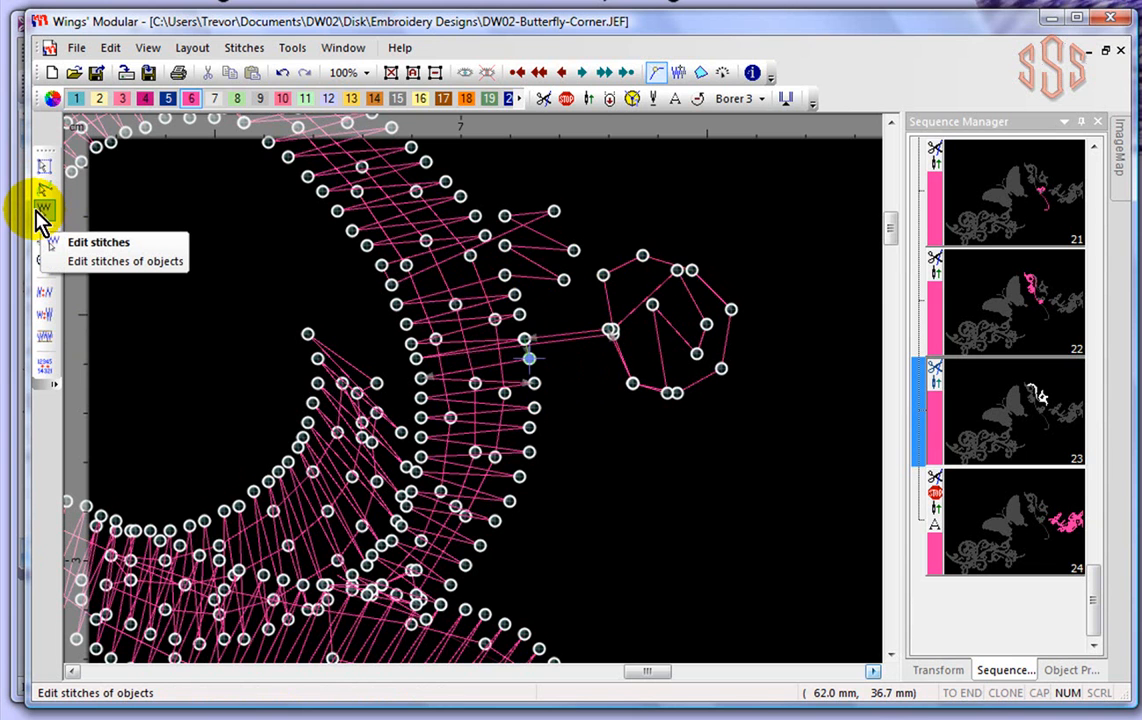
Scale the edited scroll object down to 26.0 mm wide by 28.0 mm high, move it away from the wing, and deselect it.
{"action": "left_click", "coordinate": [43, 170]}
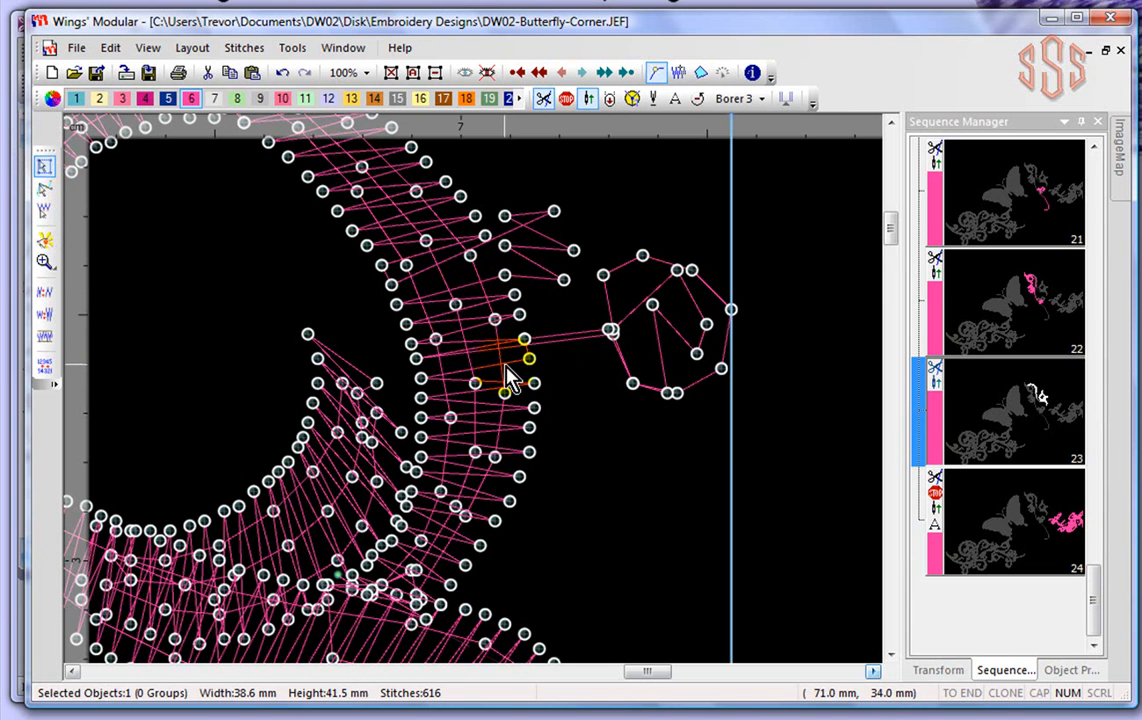
{"action": "scroll", "coordinate": [500, 377], "scroll_direction": "down", "scroll_amount": 3}
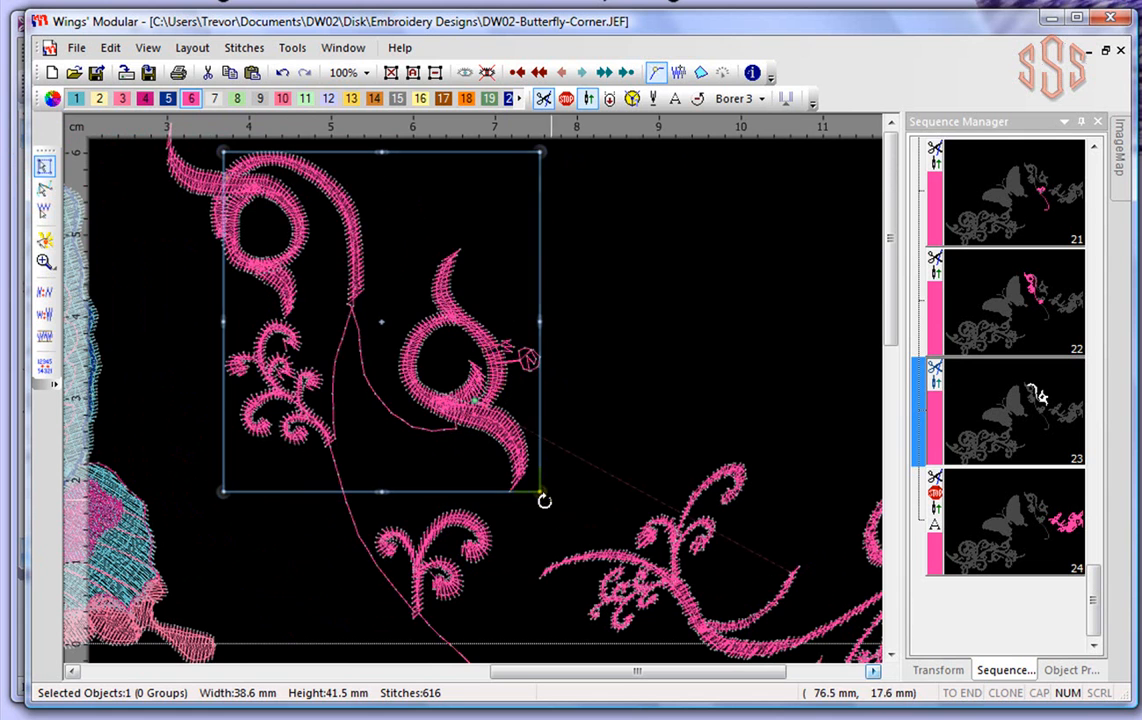
{"action": "left_click_drag", "start_coordinate": [540, 492], "coordinate": [437, 380]}
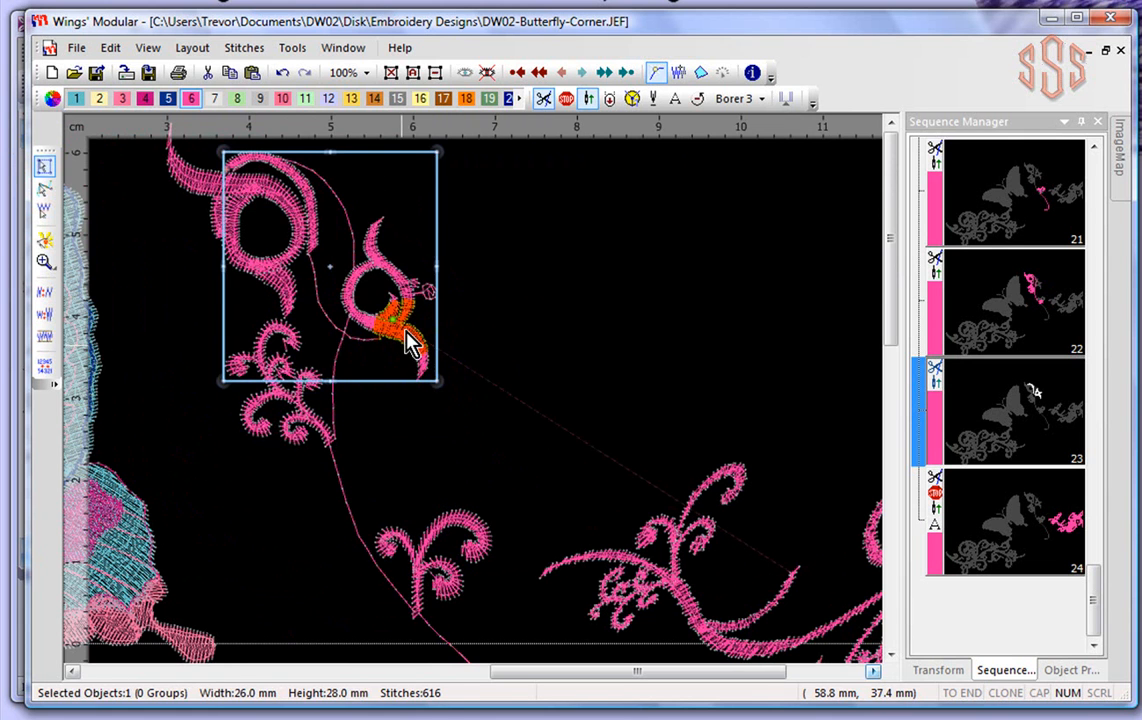
{"action": "left_click_drag", "start_coordinate": [404, 318], "coordinate": [566, 331]}
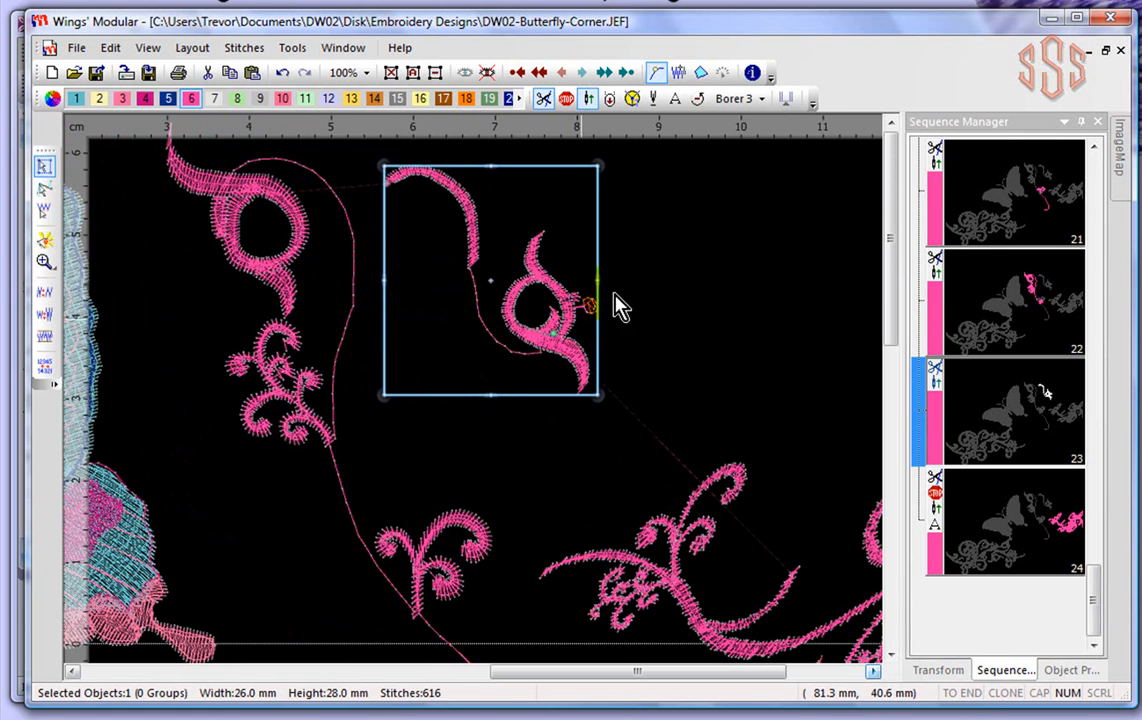
{"action": "left_click", "coordinate": [675, 302]}
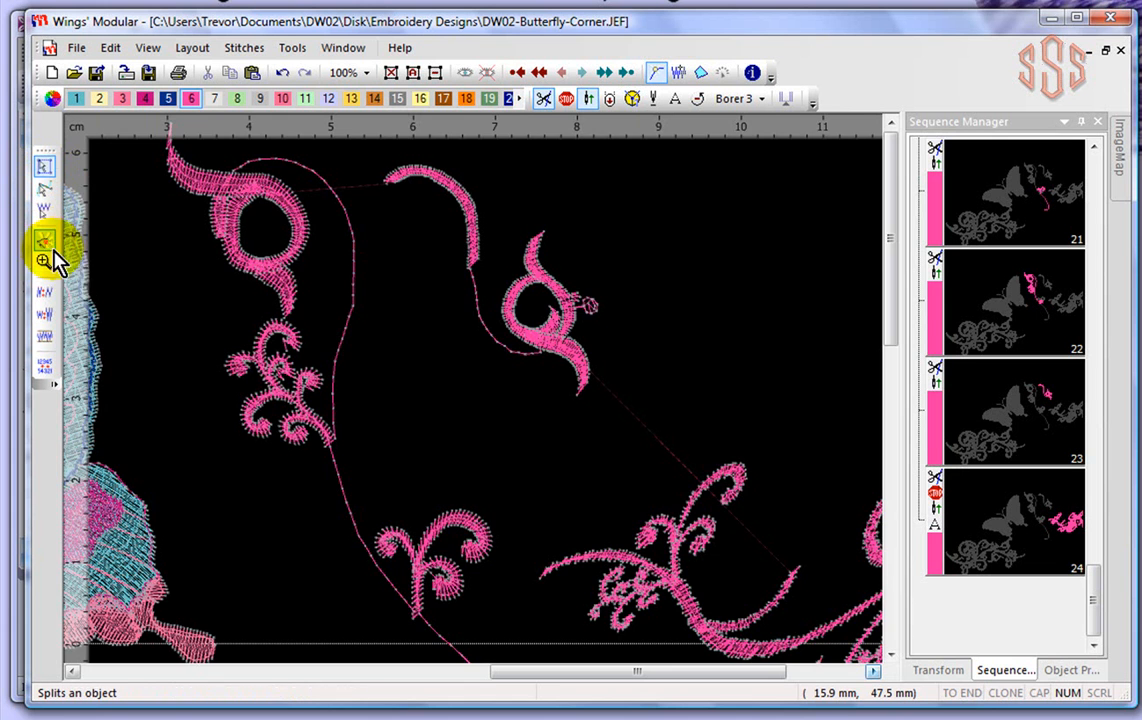
Move the long vine object out of the flourish beneath the butterfly to the empty area below and right of it.
{"action": "scroll", "coordinate": [242, 357], "scroll_direction": "down", "scroll_amount": 5}
{"action": "scroll", "coordinate": [237, 350], "scroll_direction": "down", "scroll_amount": 2}
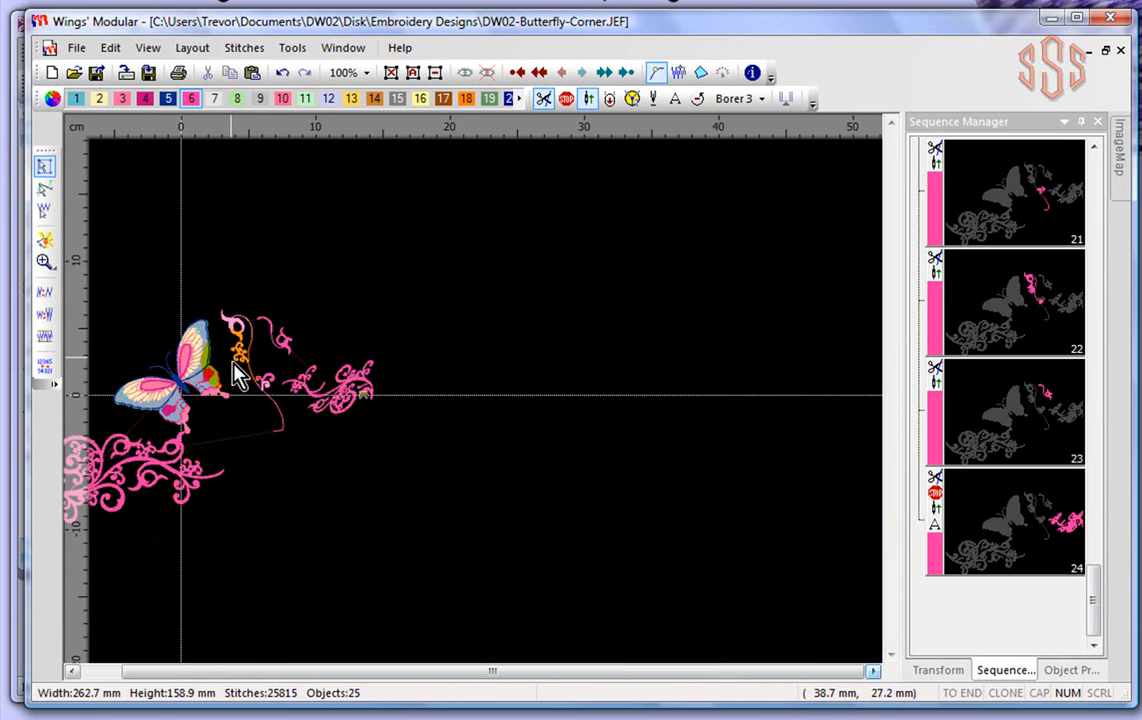
{"action": "scroll", "coordinate": [122, 593], "scroll_direction": "up", "scroll_amount": 3}
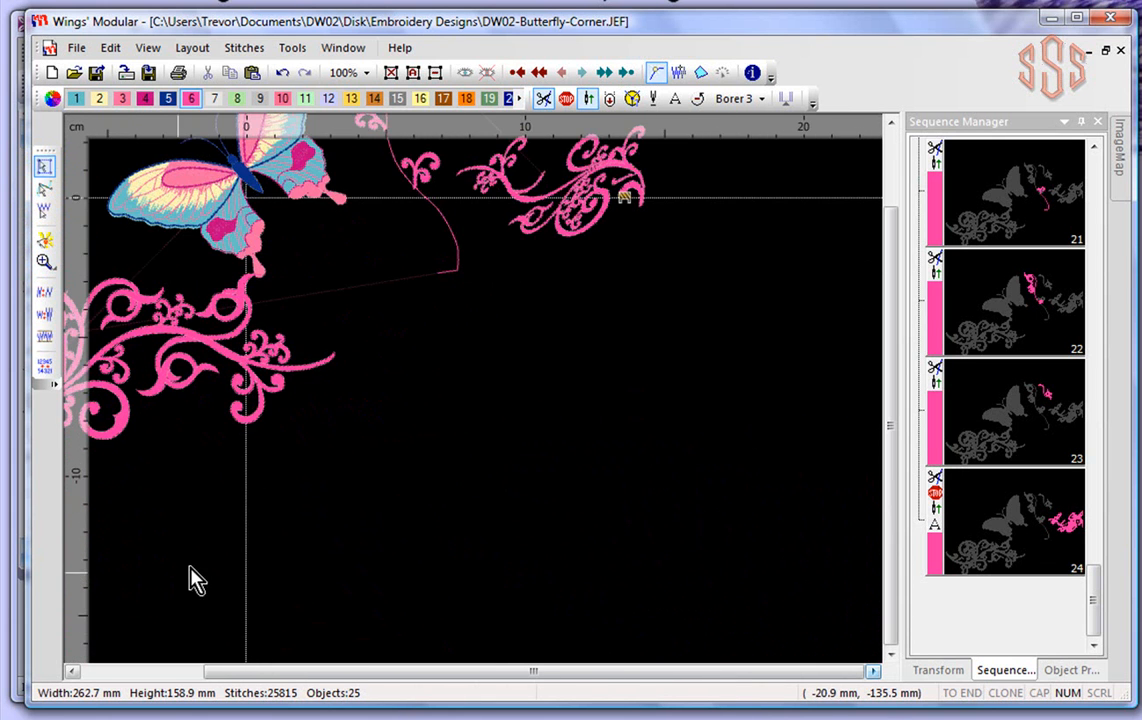
{"action": "scroll", "coordinate": [474, 350], "scroll_direction": "down", "scroll_amount": 4}
{"action": "scroll", "coordinate": [295, 355], "scroll_direction": "up", "scroll_amount": 3}
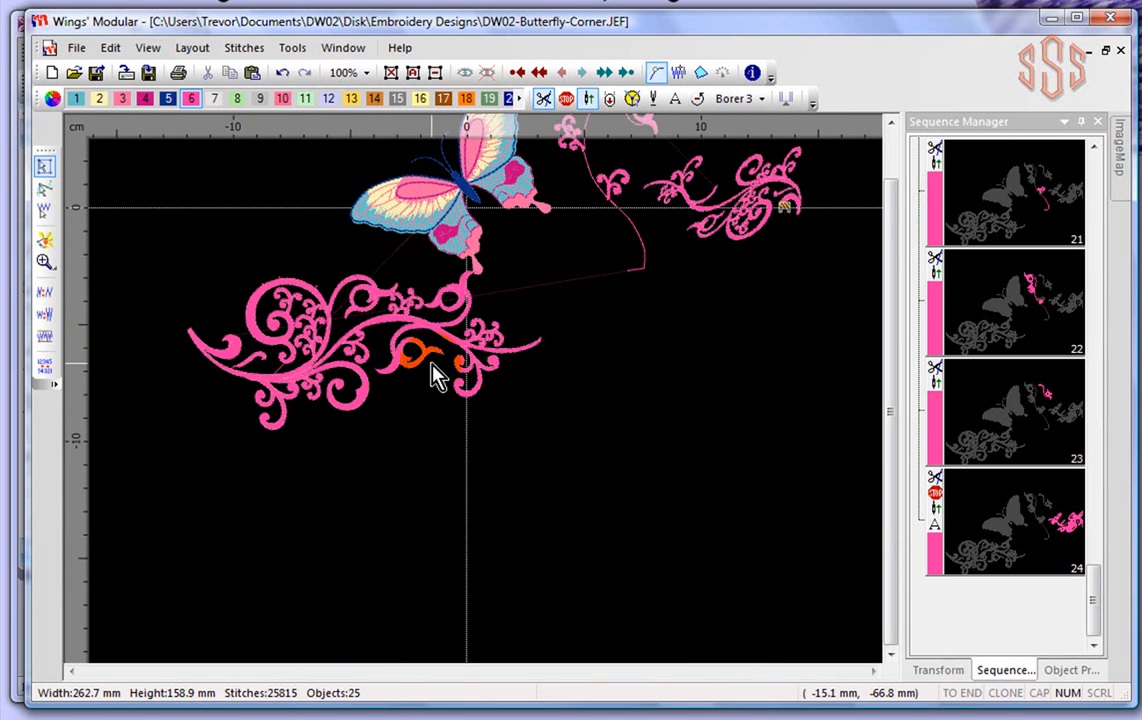
{"action": "left_click", "coordinate": [44, 188]}
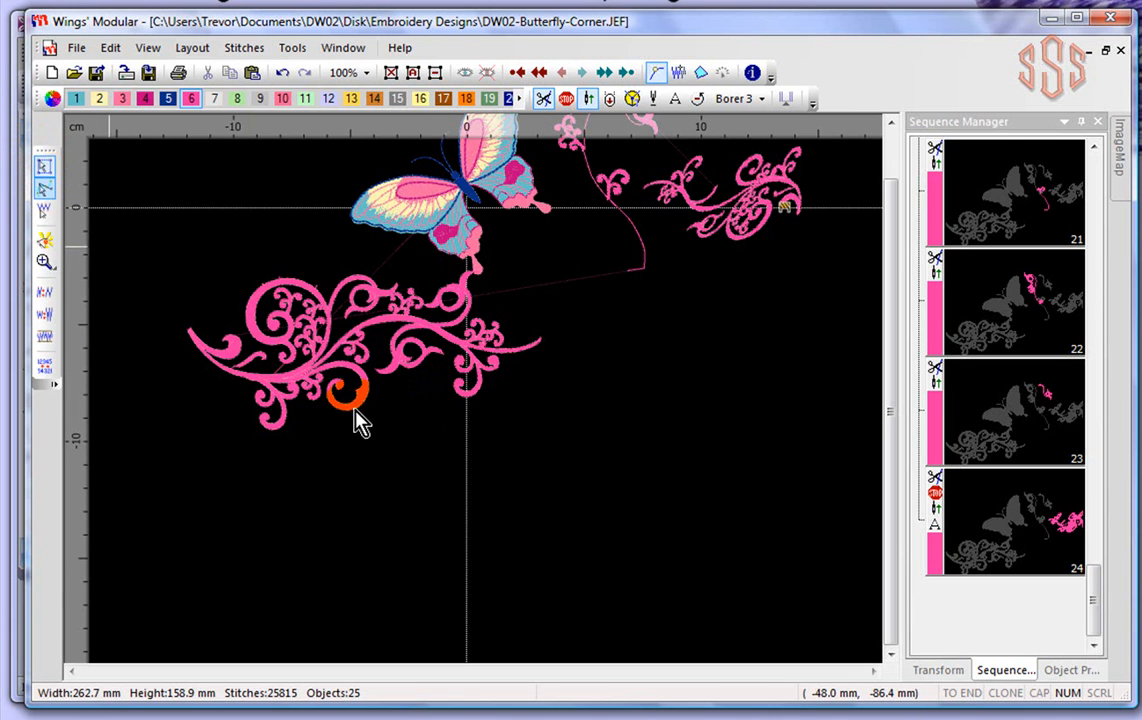
{"action": "left_click_drag", "start_coordinate": [368, 400], "coordinate": [610, 508]}
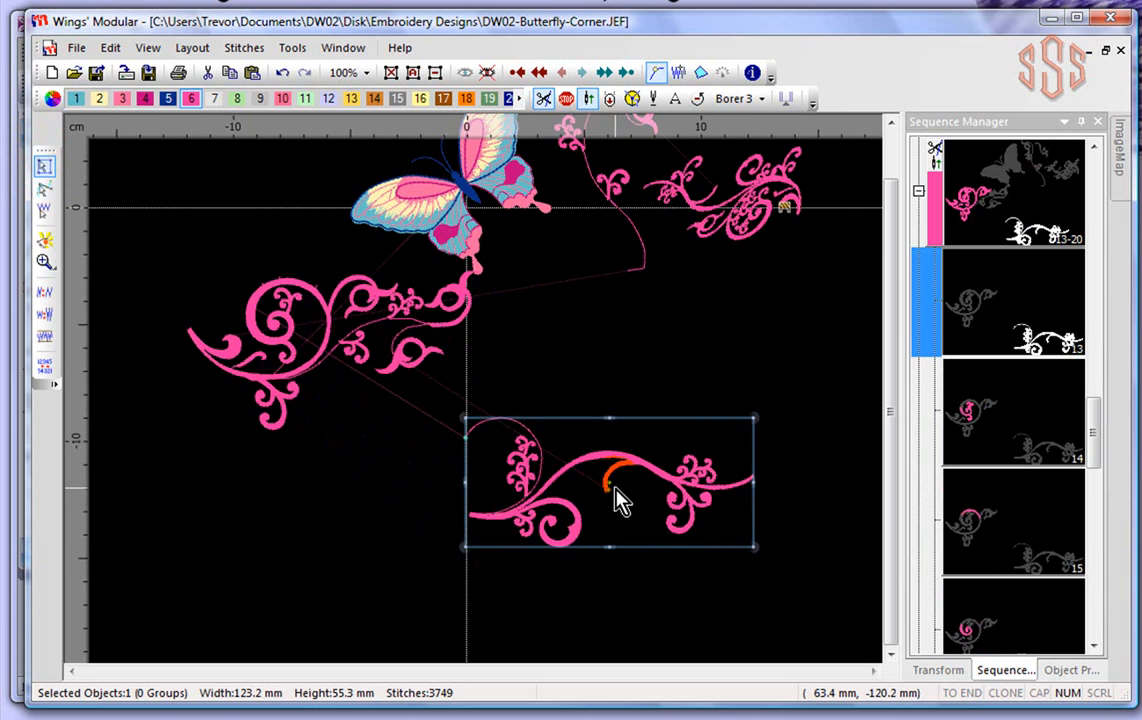
Split the moved vine object with a cut line across its main stem, just before the crest.
{"action": "scroll", "coordinate": [619, 507], "scroll_direction": "up", "scroll_amount": 3}
{"action": "scroll", "coordinate": [619, 500], "scroll_direction": "up", "scroll_amount": 1}
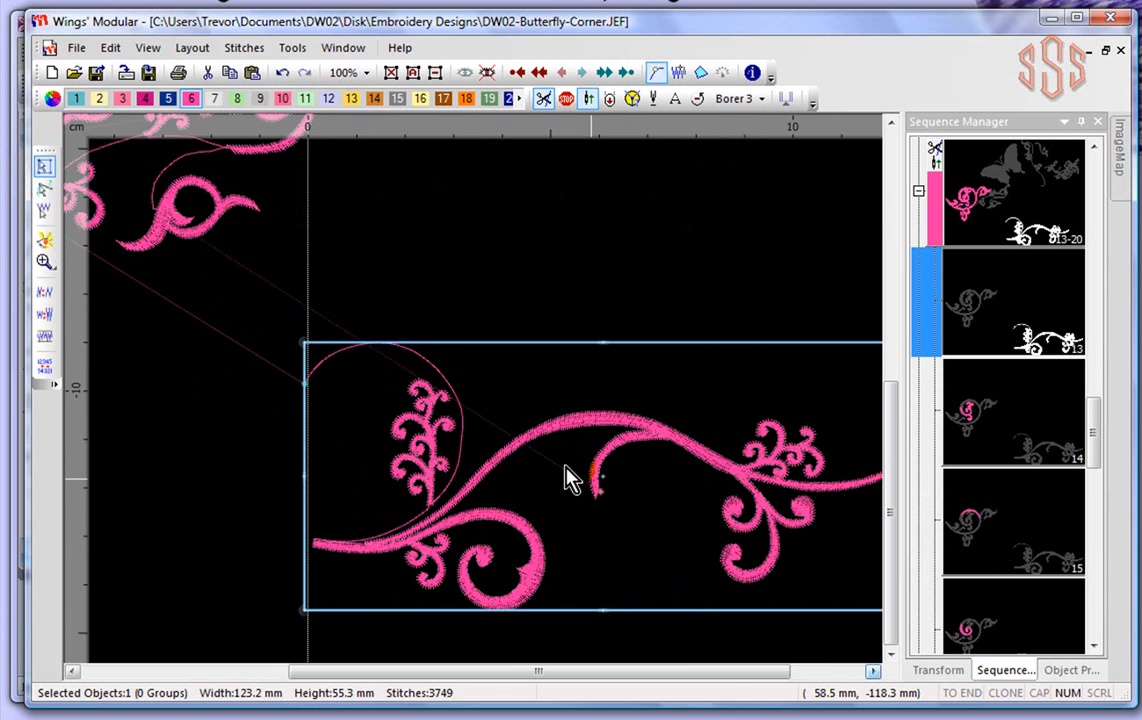
{"action": "left_click", "coordinate": [44, 243]}
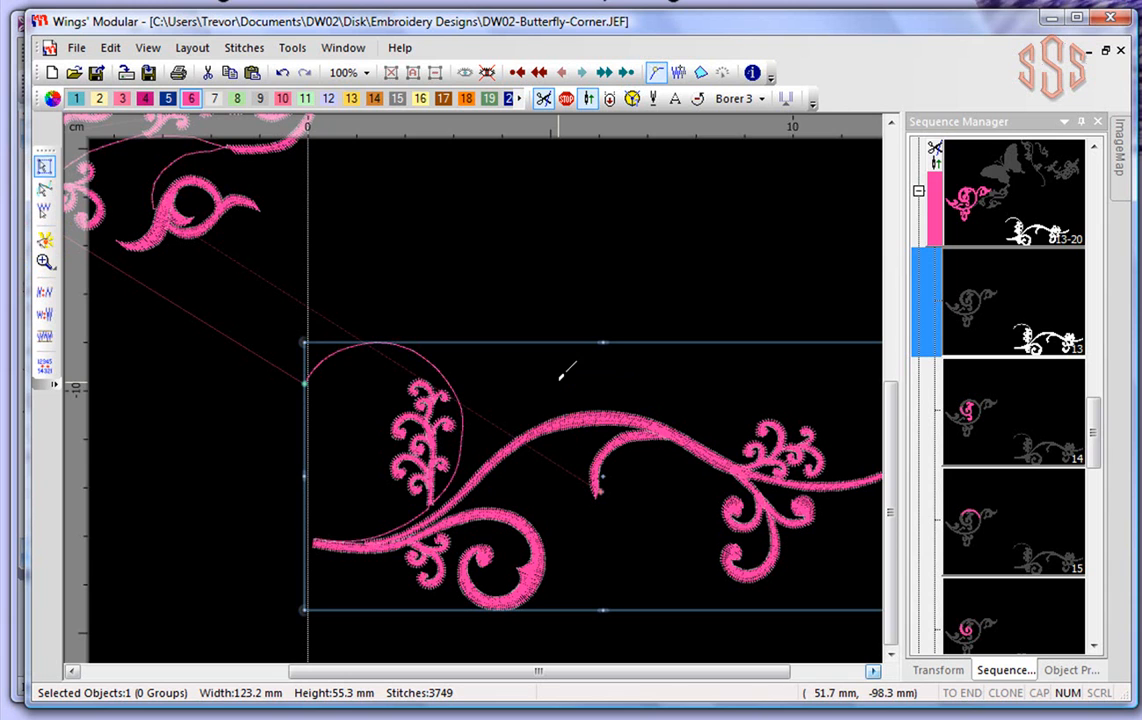
{"action": "mouse_move", "coordinate": [559, 382]}
{"action": "left_mouse_down"}
{"action": "mouse_move", "coordinate": [560, 464]}
{"action": "mouse_move", "coordinate": [597, 430]}
{"action": "left_mouse_up"}
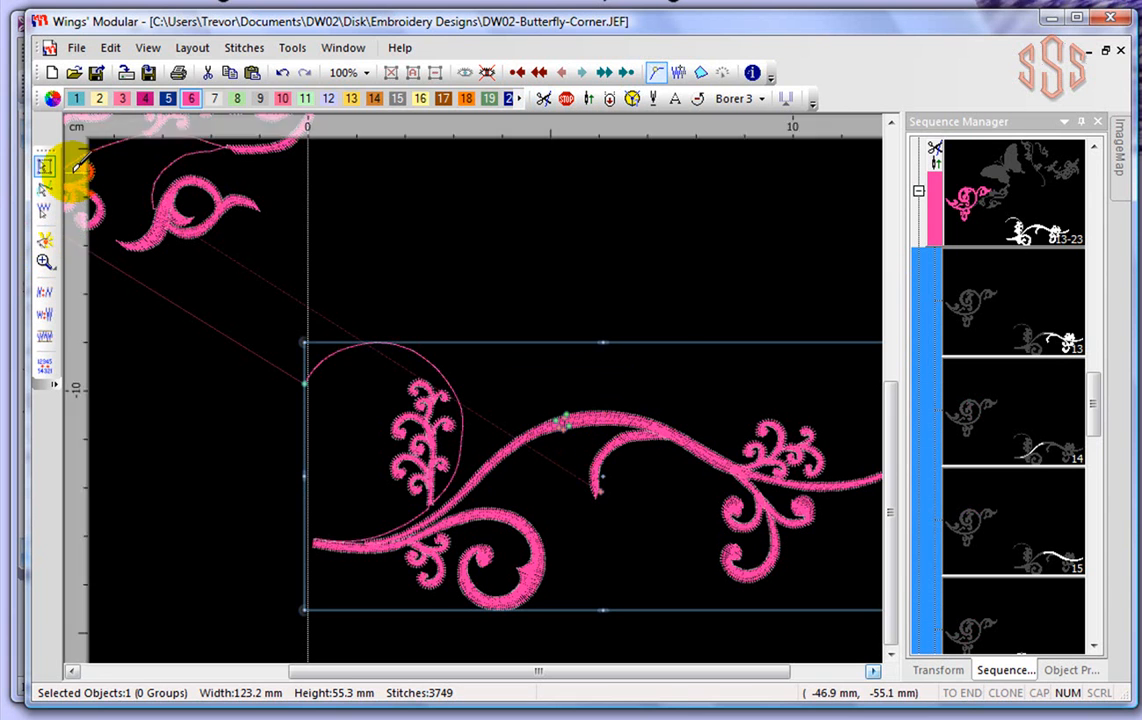
Separate two of the split pieces, moving the stem segment after the cut to the right and the left scroll section up and left.
{"action": "left_click", "coordinate": [45, 165]}
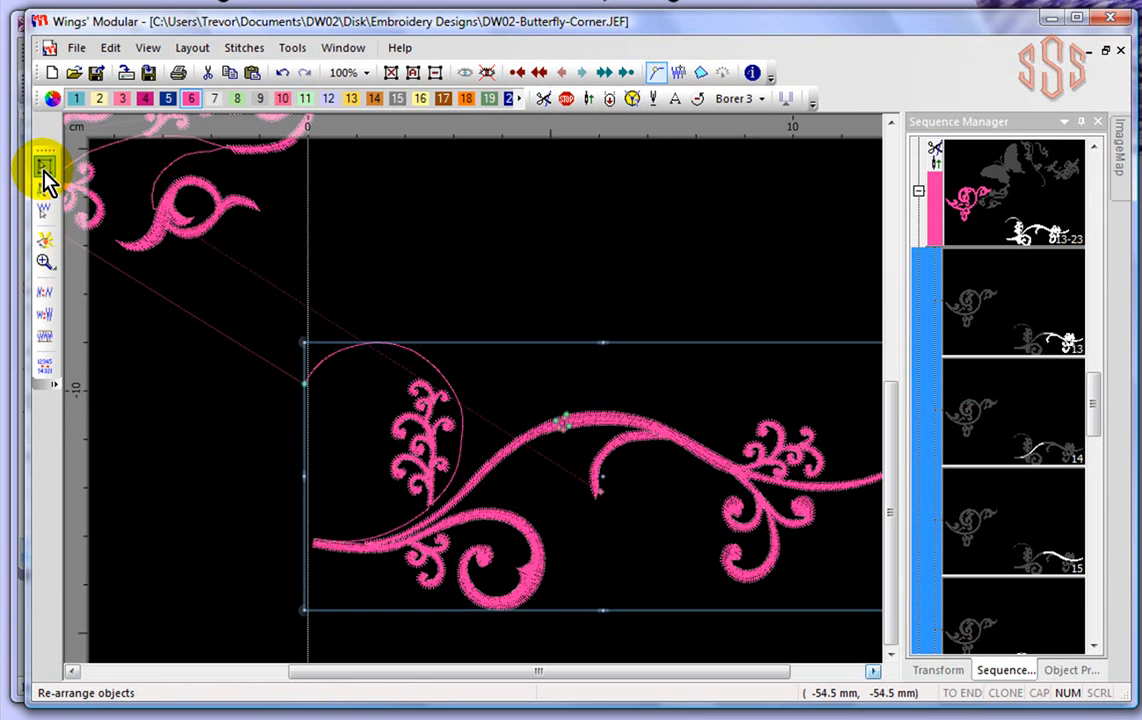
{"action": "left_click", "coordinate": [520, 258]}
{"action": "left_click", "coordinate": [648, 438]}
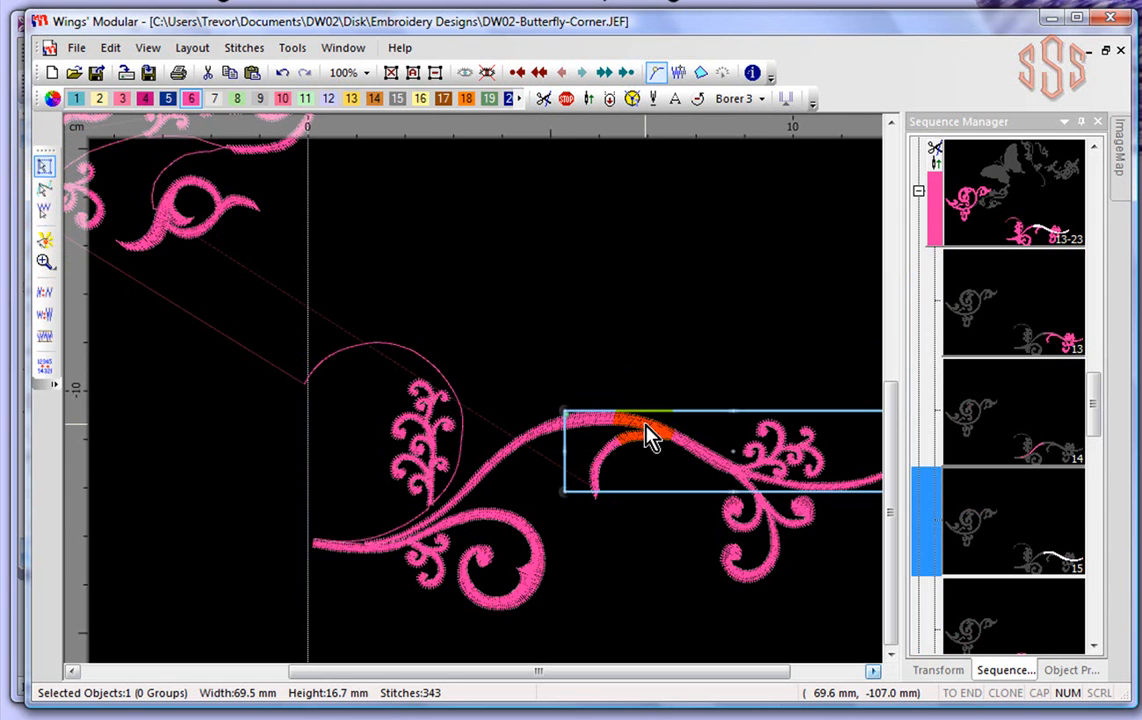
{"action": "left_click_drag", "start_coordinate": [650, 437], "coordinate": [778, 434]}
{"action": "left_click", "coordinate": [527, 492]}
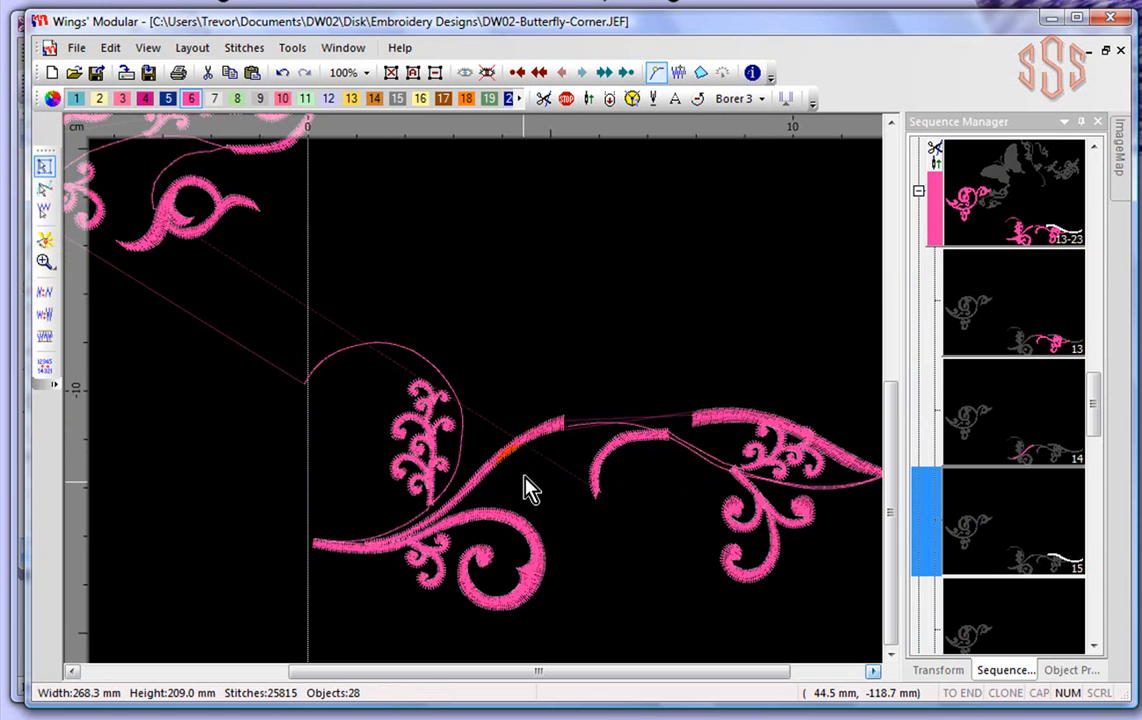
{"action": "left_click", "coordinate": [540, 450]}
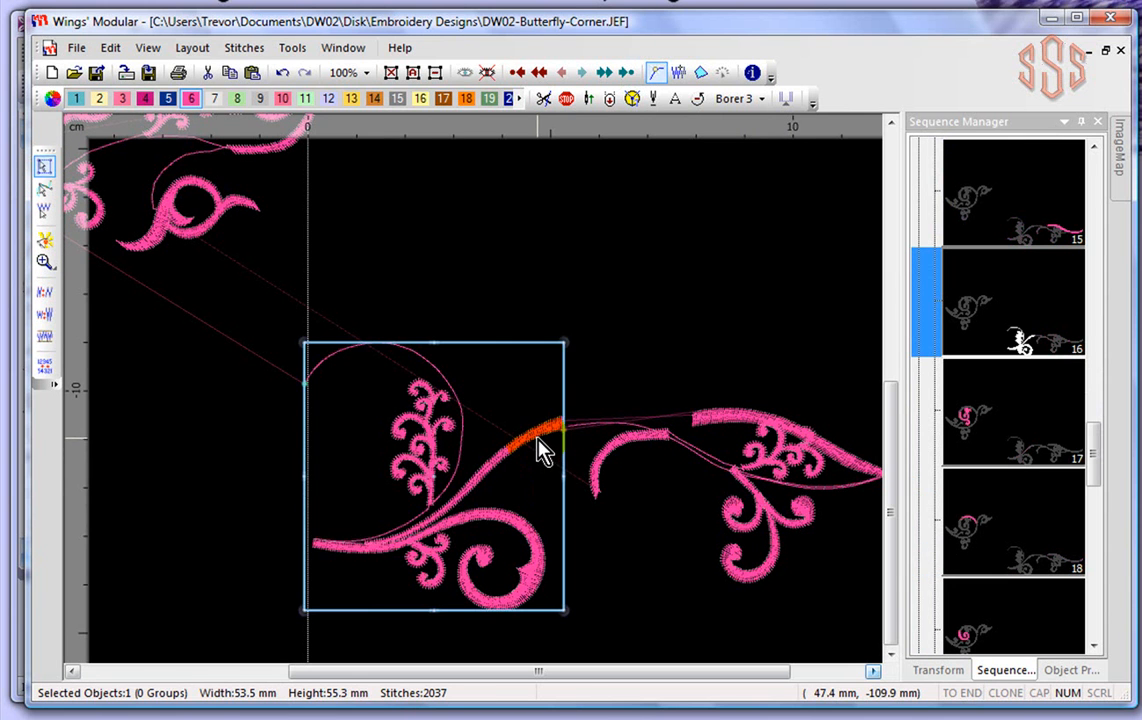
{"action": "left_click_drag", "start_coordinate": [540, 450], "coordinate": [490, 365]}
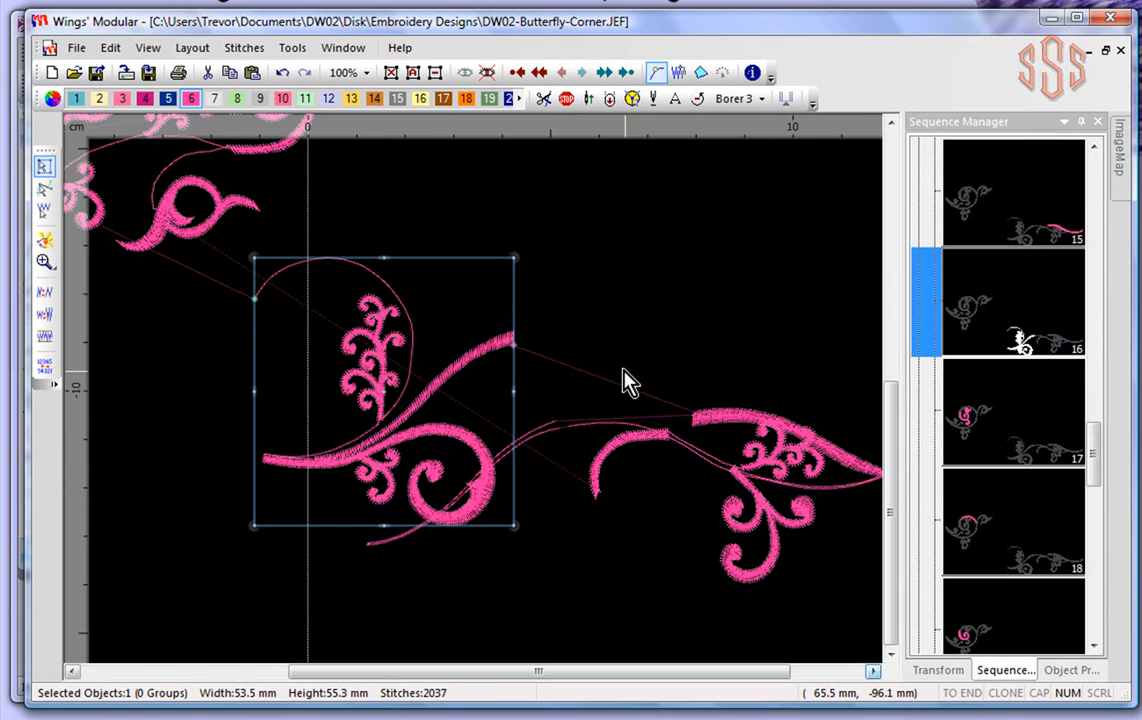
Move the right branch piece slightly down and the thin running-stitch stem piece down and left, clear of the others.
{"action": "left_click", "coordinate": [614, 465]}
{"action": "left_click_drag", "start_coordinate": [620, 465], "coordinate": [617, 505]}
{"action": "left_click", "coordinate": [548, 437]}
{"action": "left_click_drag", "start_coordinate": [549, 435], "coordinate": [405, 536]}
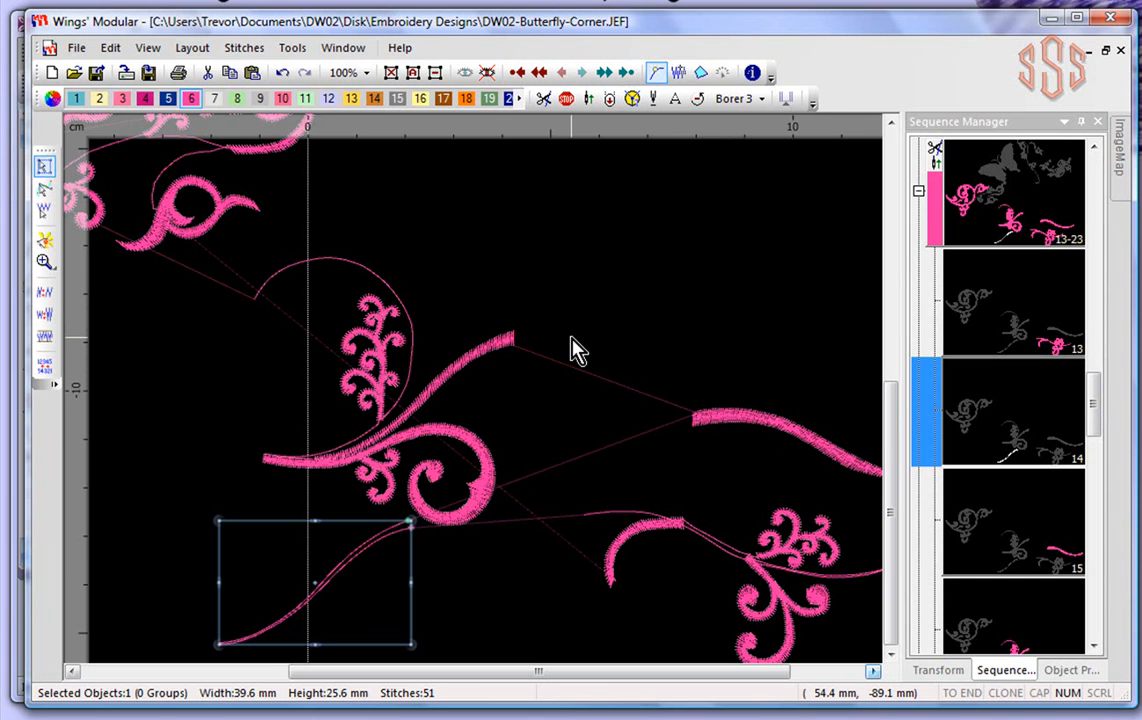
Move the large left scroll object of the original flourish straight down into the empty area below.
{"action": "scroll", "coordinate": [571, 344], "scroll_direction": "down", "scroll_amount": 3}
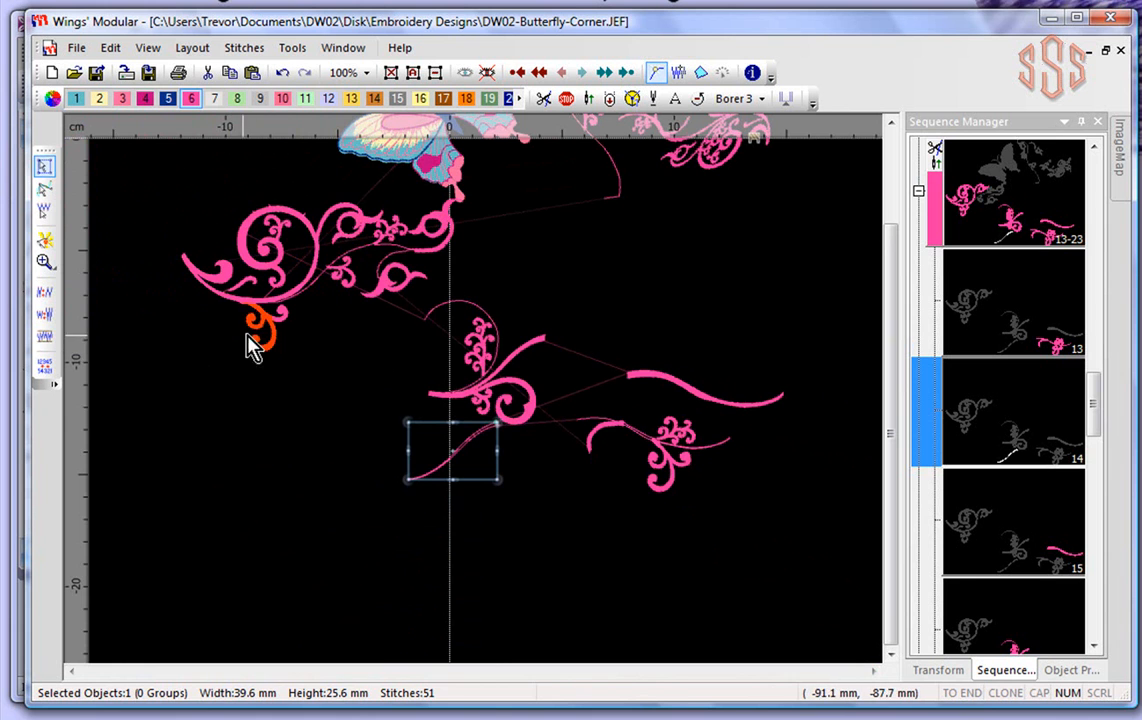
{"action": "left_click", "coordinate": [275, 332]}
{"action": "left_click_drag", "start_coordinate": [275, 332], "coordinate": [272, 561]}
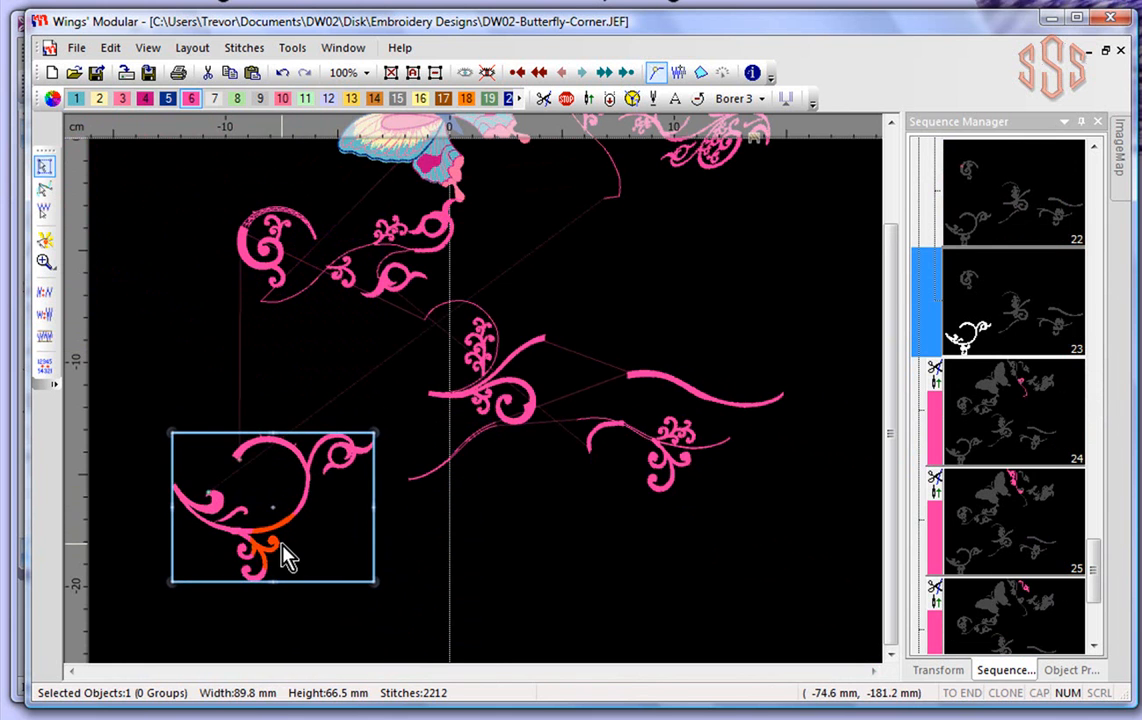
Split the moved left scroll object with a cut line across the narrow curved stem on its right side.
{"action": "scroll", "coordinate": [282, 546], "scroll_direction": "up", "scroll_amount": 6}
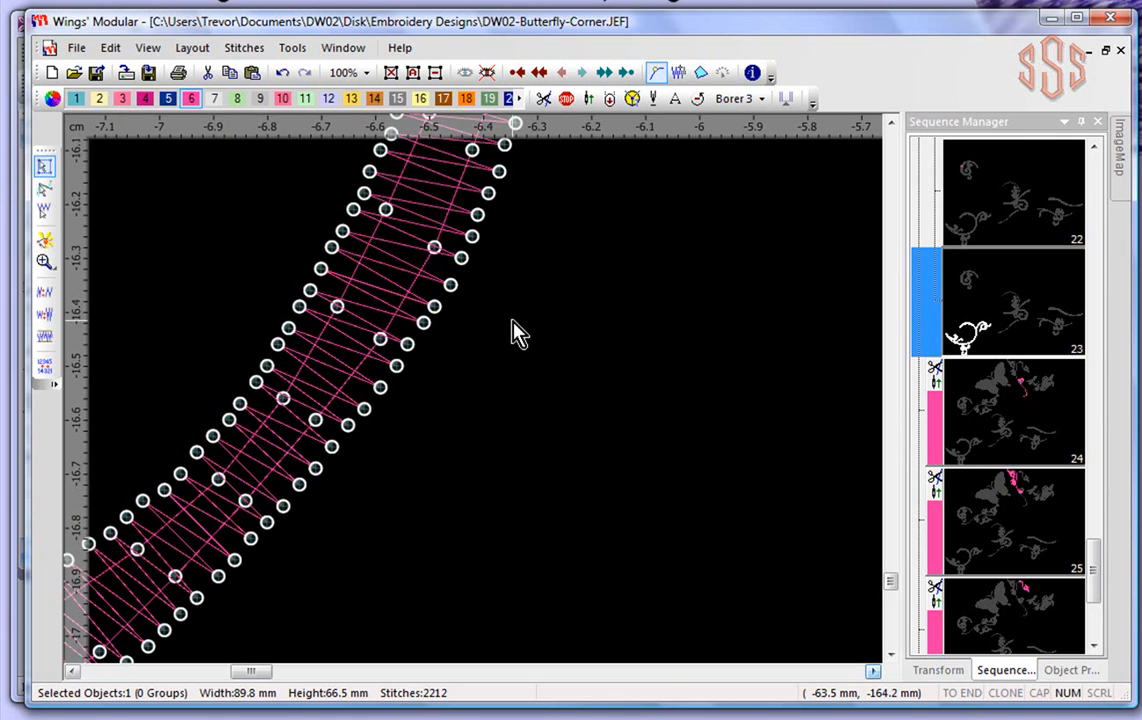
{"action": "left_click", "coordinate": [44, 240]}
{"action": "left_click", "coordinate": [197, 232]}
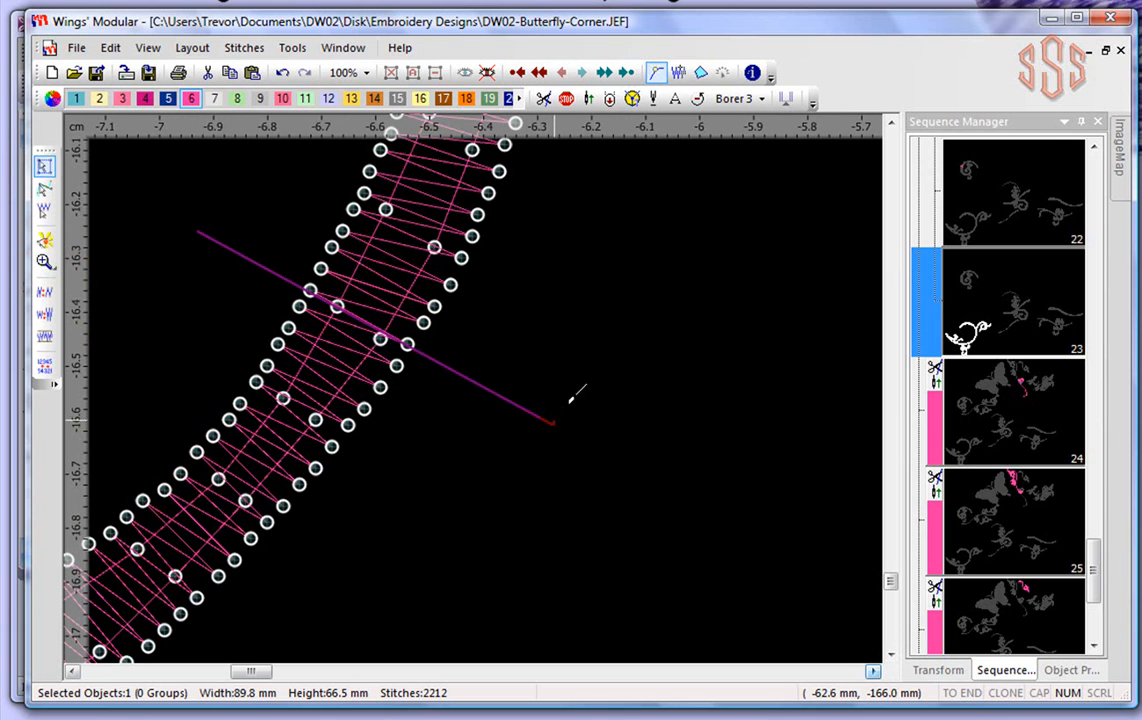
{"action": "left_click", "coordinate": [556, 418]}
{"action": "left_click", "coordinate": [44, 166]}
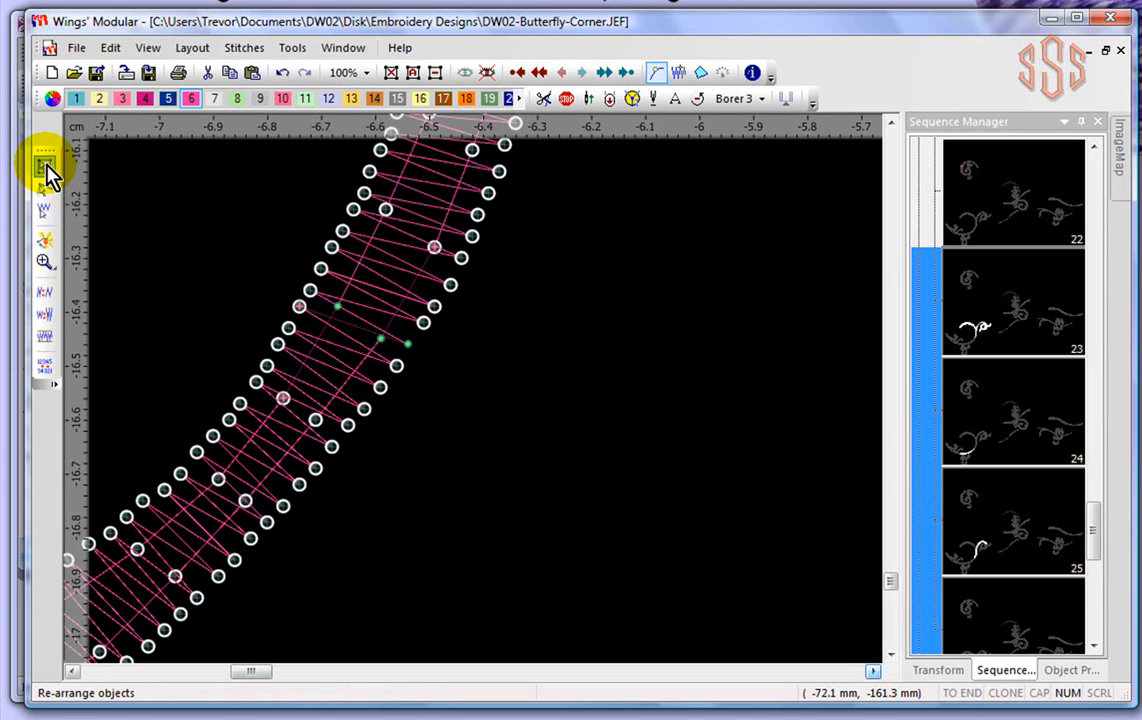
{"action": "left_click", "coordinate": [530, 408]}
Move the upper arc-and-ring piece of the split scroll upward and the curved stem segment away to the right.
{"action": "scroll", "coordinate": [530, 408], "scroll_direction": "down", "scroll_amount": 5}
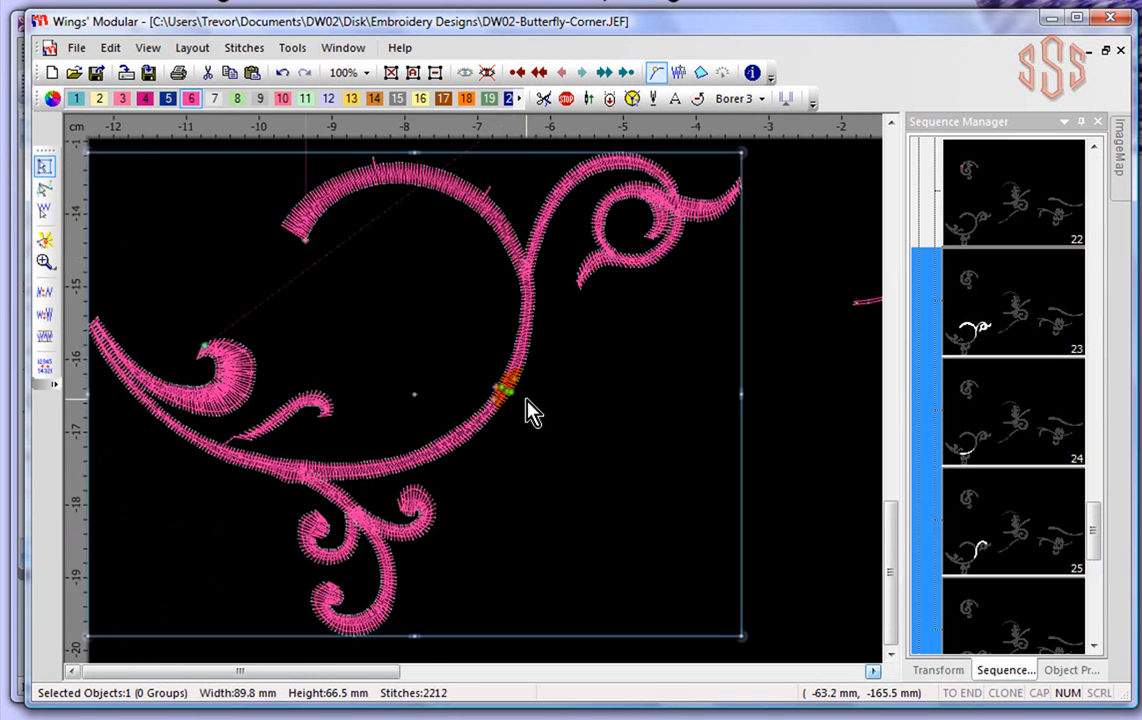
{"action": "scroll", "coordinate": [530, 410], "scroll_direction": "down", "scroll_amount": 1}
{"action": "left_click", "coordinate": [46, 166]}
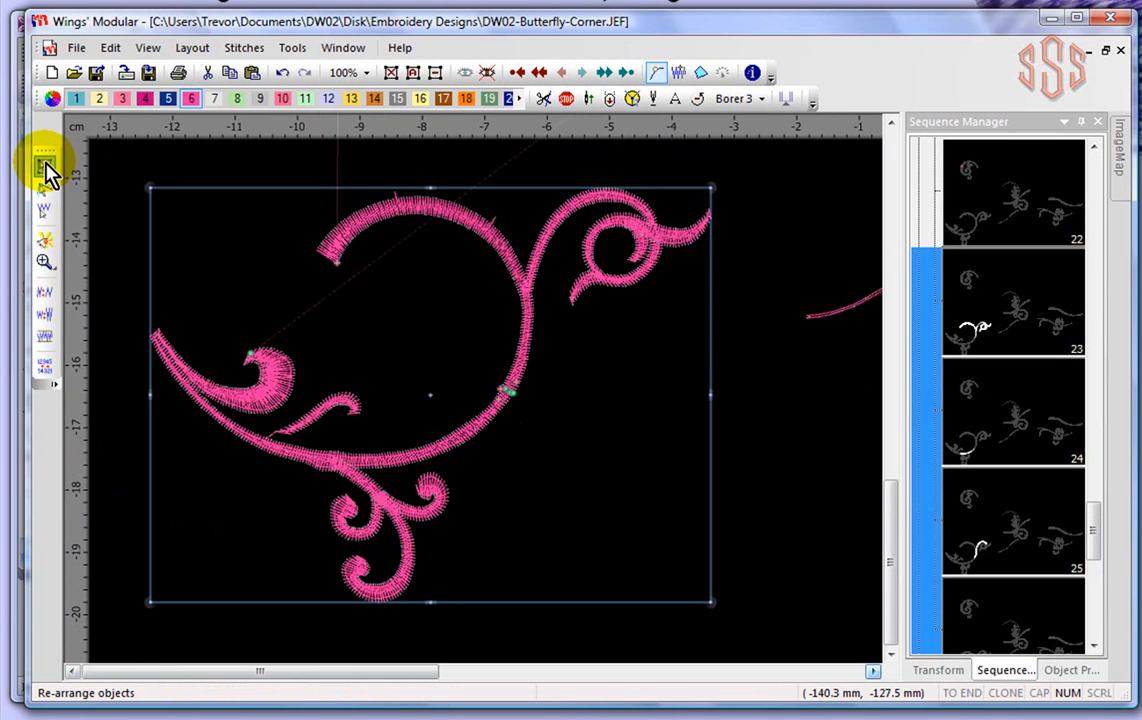
{"action": "left_click", "coordinate": [744, 349]}
{"action": "left_click", "coordinate": [497, 241]}
{"action": "left_click_drag", "start_coordinate": [497, 241], "coordinate": [499, 179]}
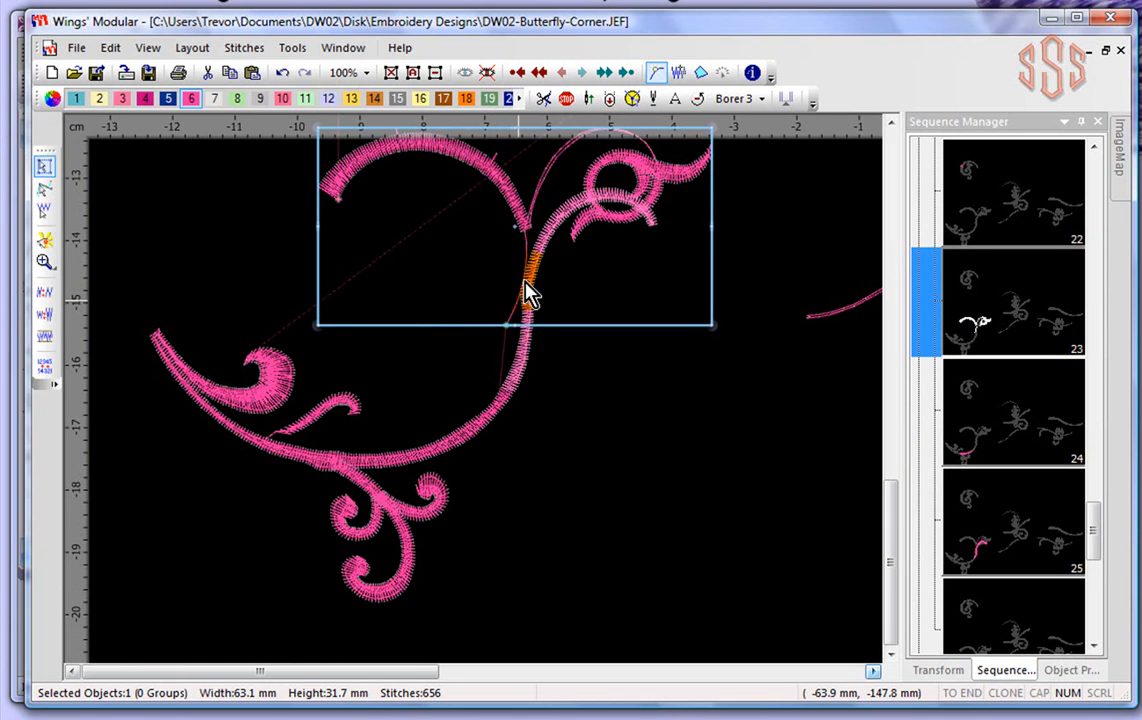
{"action": "left_click", "coordinate": [530, 359]}
{"action": "left_click_drag", "start_coordinate": [530, 359], "coordinate": [683, 424]}
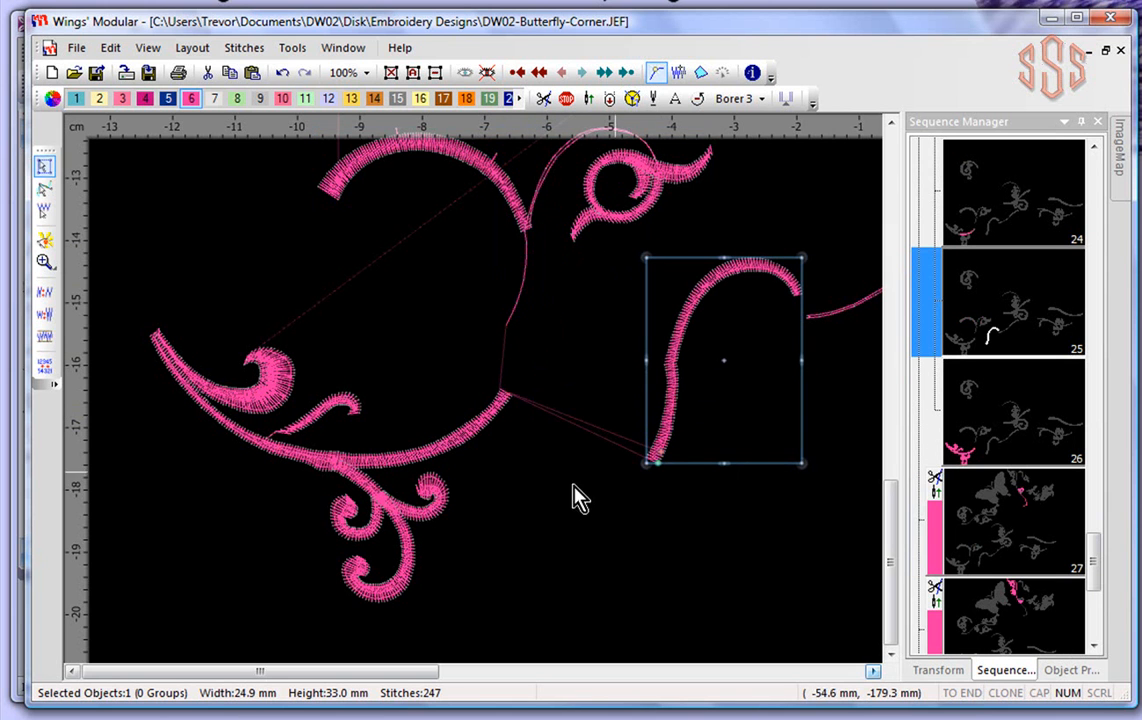
Move the lower-left scroll piece up and left, and shift the thin running-stitch curve beneath it downward.
{"action": "left_click", "coordinate": [450, 462]}
{"action": "left_click_drag", "start_coordinate": [447, 459], "coordinate": [362, 392]}
{"action": "mouse_move", "coordinate": [462, 442]}
{"action": "left_mouse_down"}
{"action": "mouse_move", "coordinate": [492, 505]}
{"action": "mouse_move", "coordinate": [480, 447]}
{"action": "left_mouse_up"}
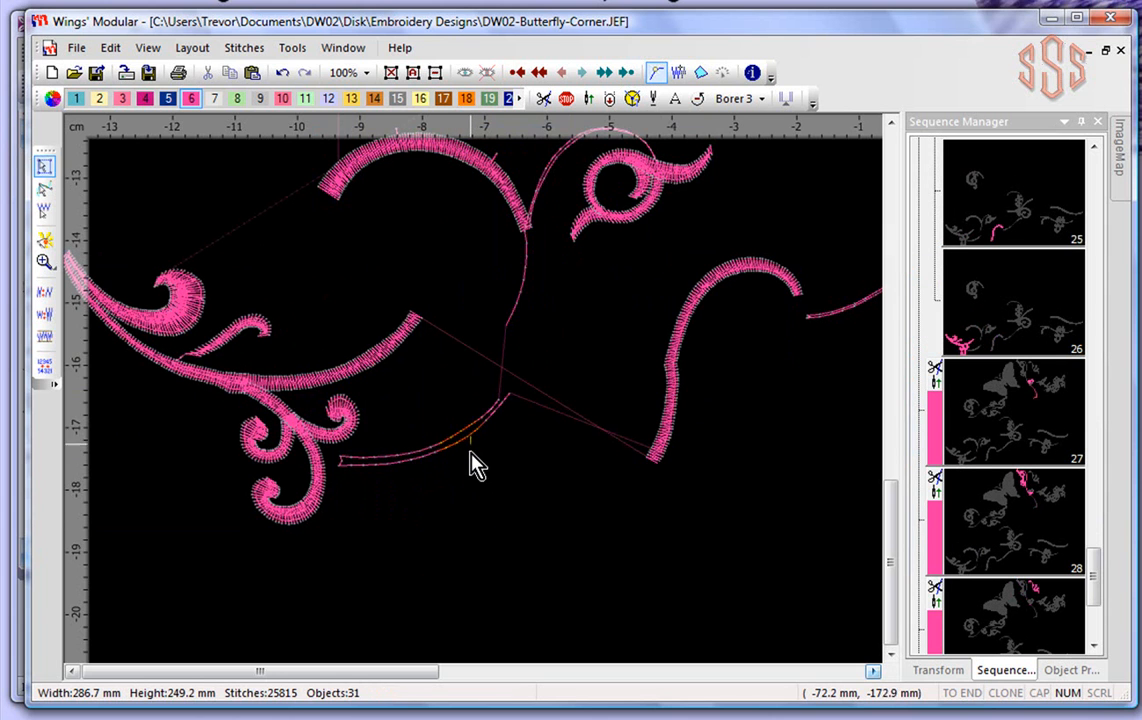
{"action": "left_click", "coordinate": [460, 442]}
{"action": "left_click_drag", "start_coordinate": [465, 455], "coordinate": [470, 528]}
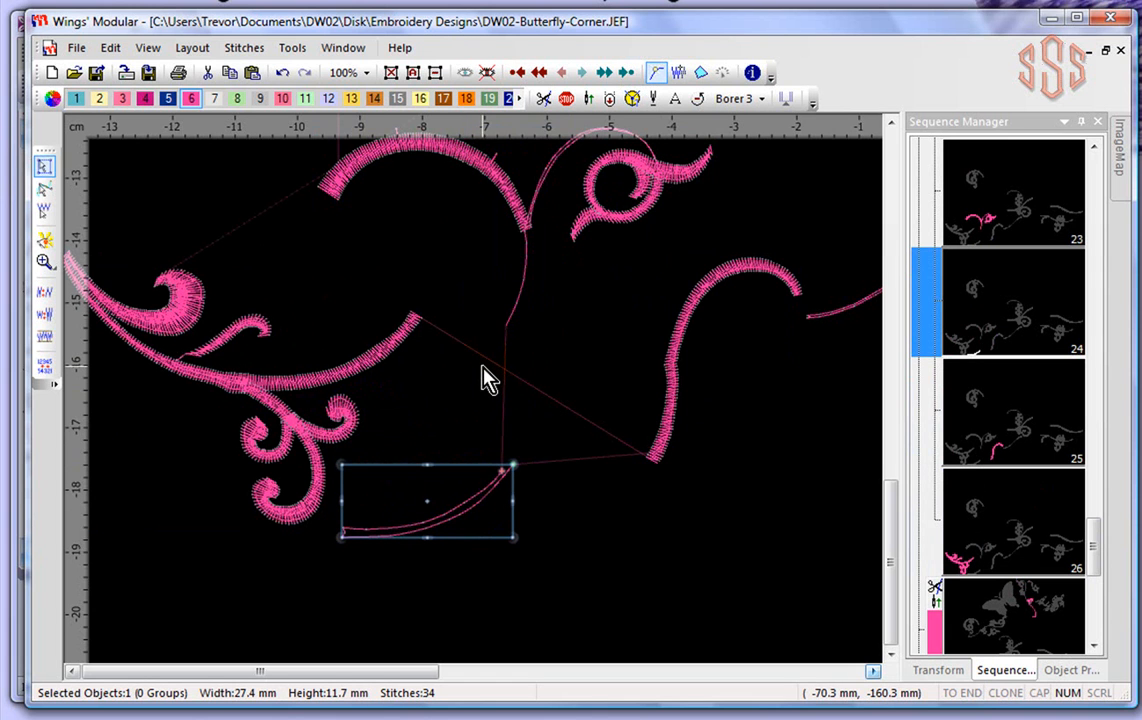
Examine the layout of the separated scroll pieces and the stitches of the leftmost piece up close.
{"action": "scroll", "coordinate": [481, 380], "scroll_direction": "down", "scroll_amount": 5}
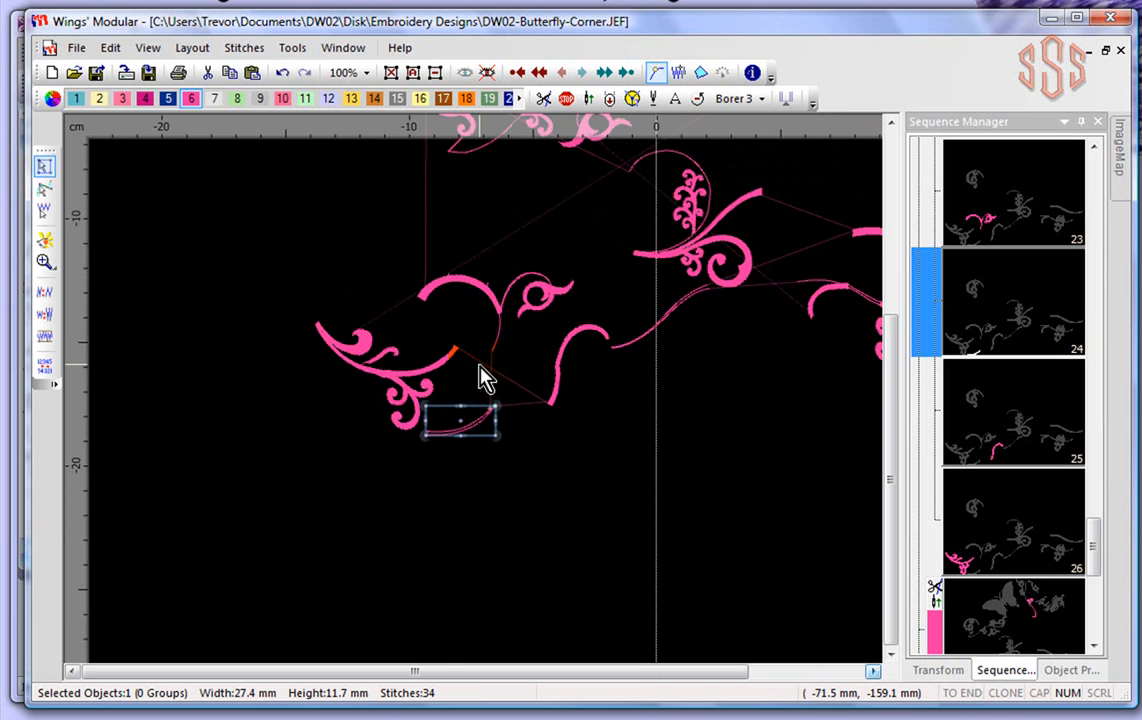
{"action": "scroll", "coordinate": [481, 380], "scroll_direction": "down", "scroll_amount": 3}
{"action": "scroll", "coordinate": [481, 383], "scroll_direction": "down", "scroll_amount": 1}
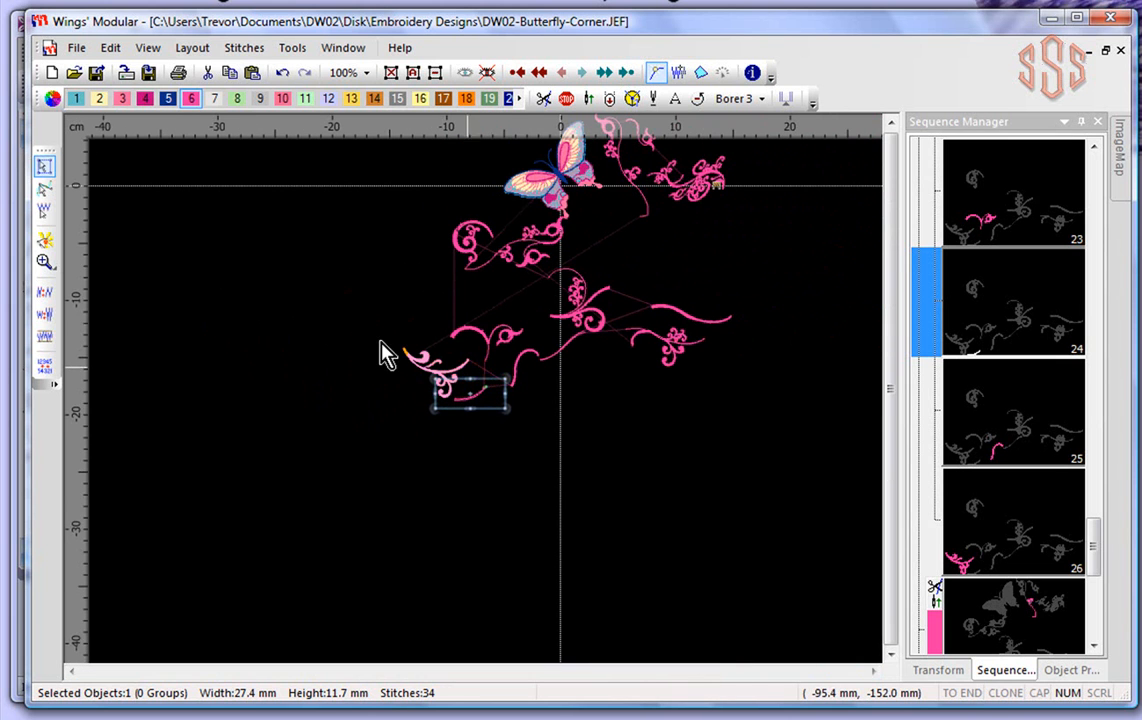
{"action": "left_click", "coordinate": [44, 262]}
{"action": "left_click_drag", "start_coordinate": [377, 317], "coordinate": [547, 434]}
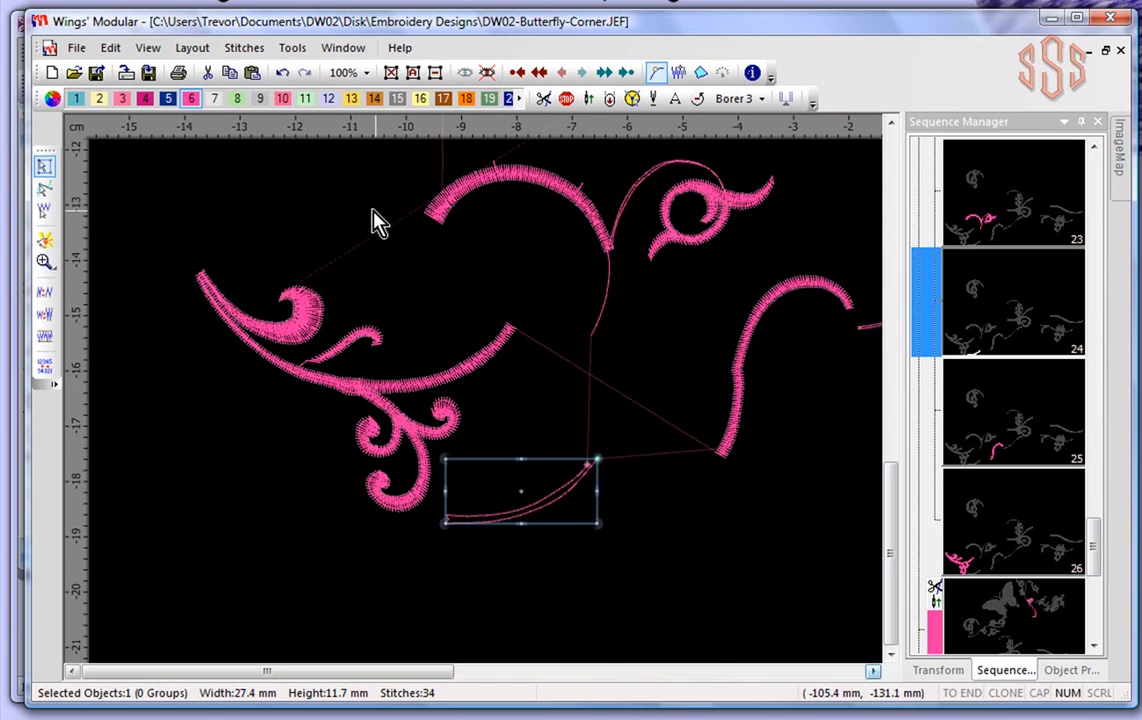
{"action": "left_click", "coordinate": [40, 262]}
{"action": "left_click_drag", "start_coordinate": [184, 261], "coordinate": [538, 375]}
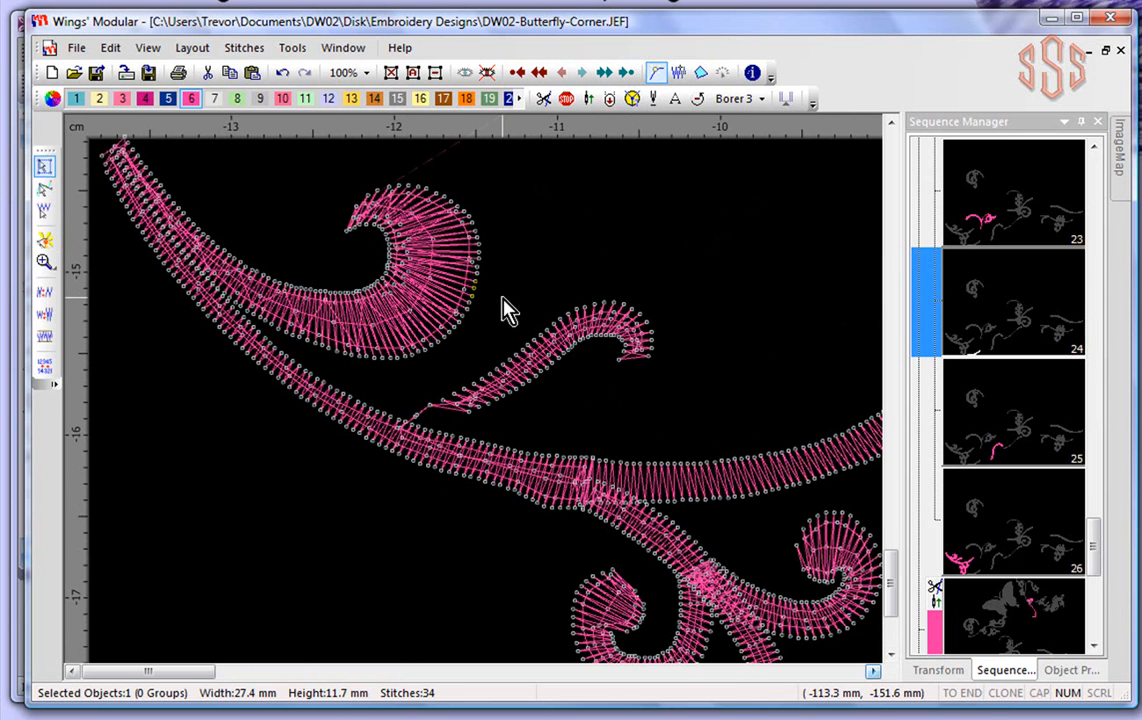
{"action": "scroll", "coordinate": [505, 310], "scroll_direction": "down", "scroll_amount": 5}
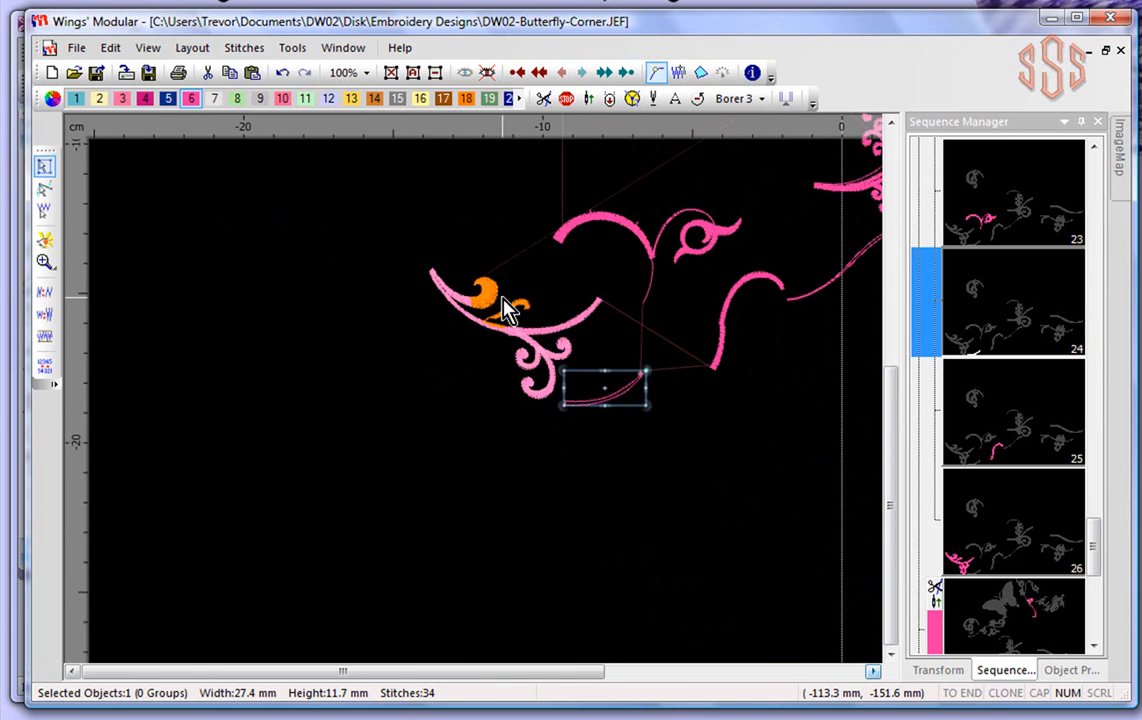
{"action": "scroll", "coordinate": [568, 325], "scroll_direction": "up", "scroll_amount": 4}
{"action": "scroll", "coordinate": [568, 325], "scroll_direction": "down", "scroll_amount": 3}
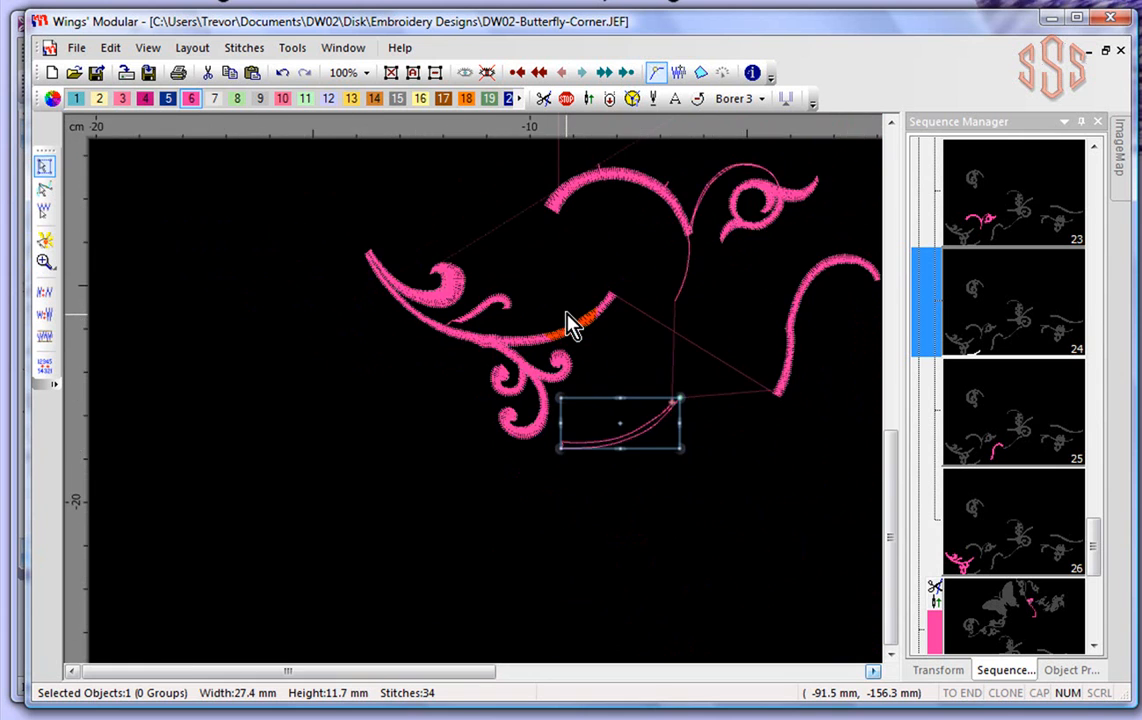
{"action": "scroll", "coordinate": [568, 325], "scroll_direction": "down", "scroll_amount": 1}
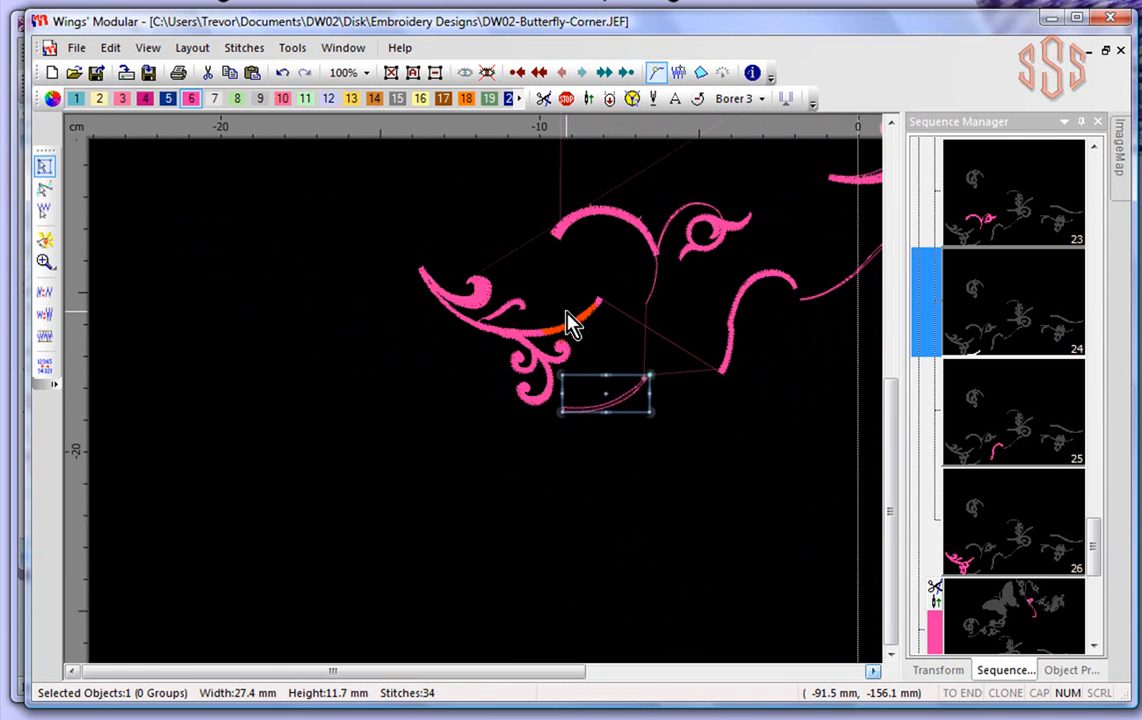
Reduce the stitch count of the upper arc-and-ring scroll piece by 40%, comparing with and without the change.
{"action": "left_click", "coordinate": [44, 264]}
{"action": "left_click_drag", "start_coordinate": [530, 186], "coordinate": [690, 273]}
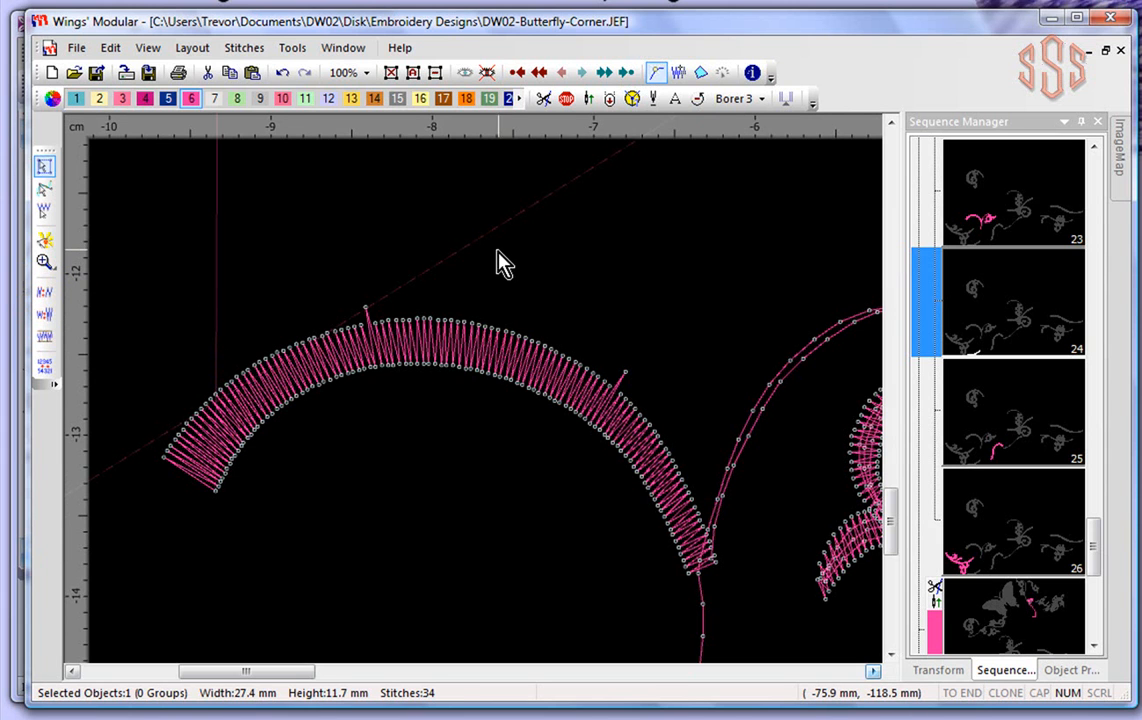
{"action": "left_click", "coordinate": [330, 360]}
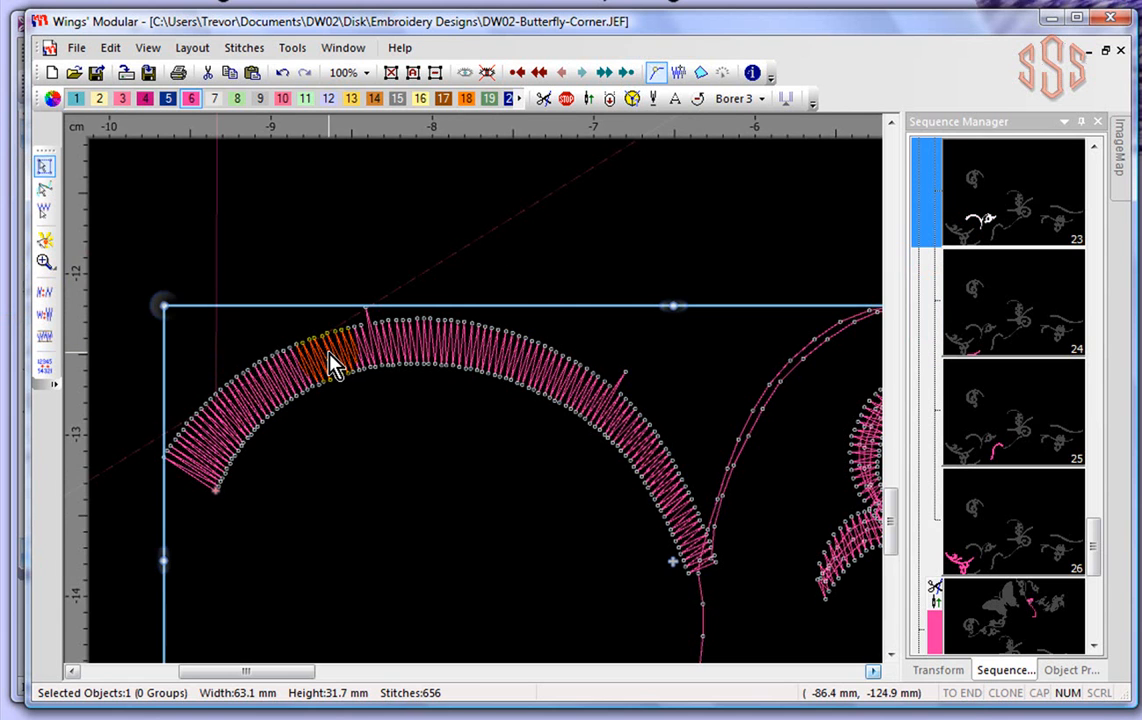
{"action": "left_click", "coordinate": [45, 295]}
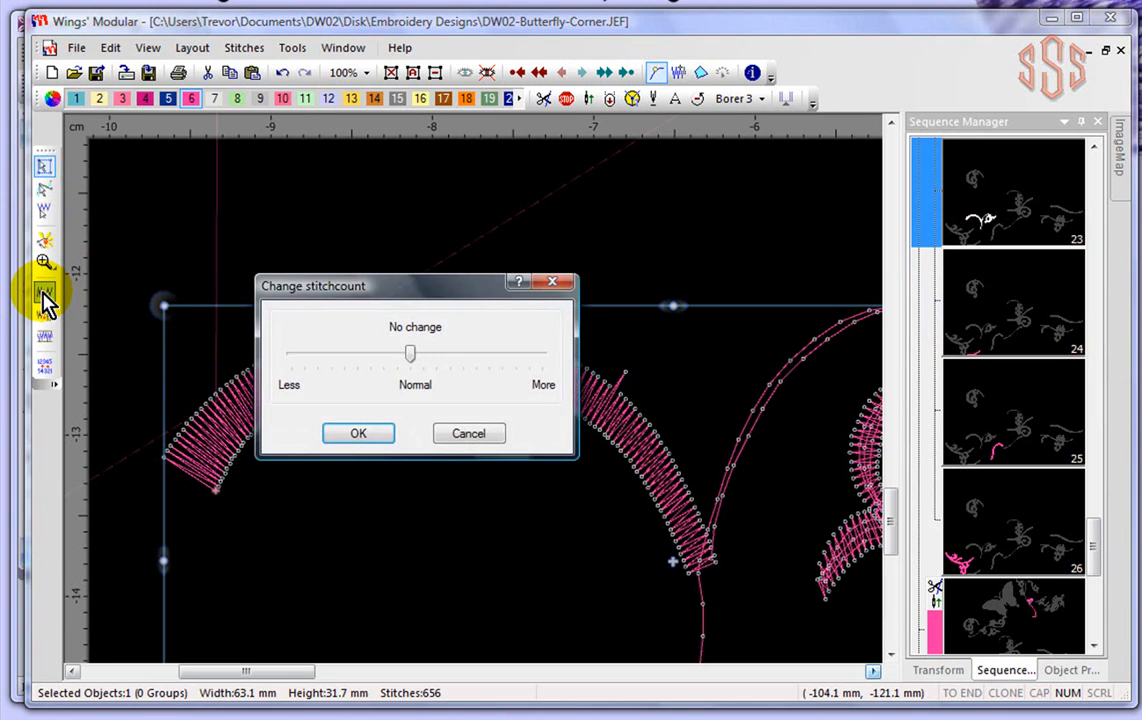
{"action": "left_click_drag", "start_coordinate": [428, 290], "coordinate": [508, 177]}
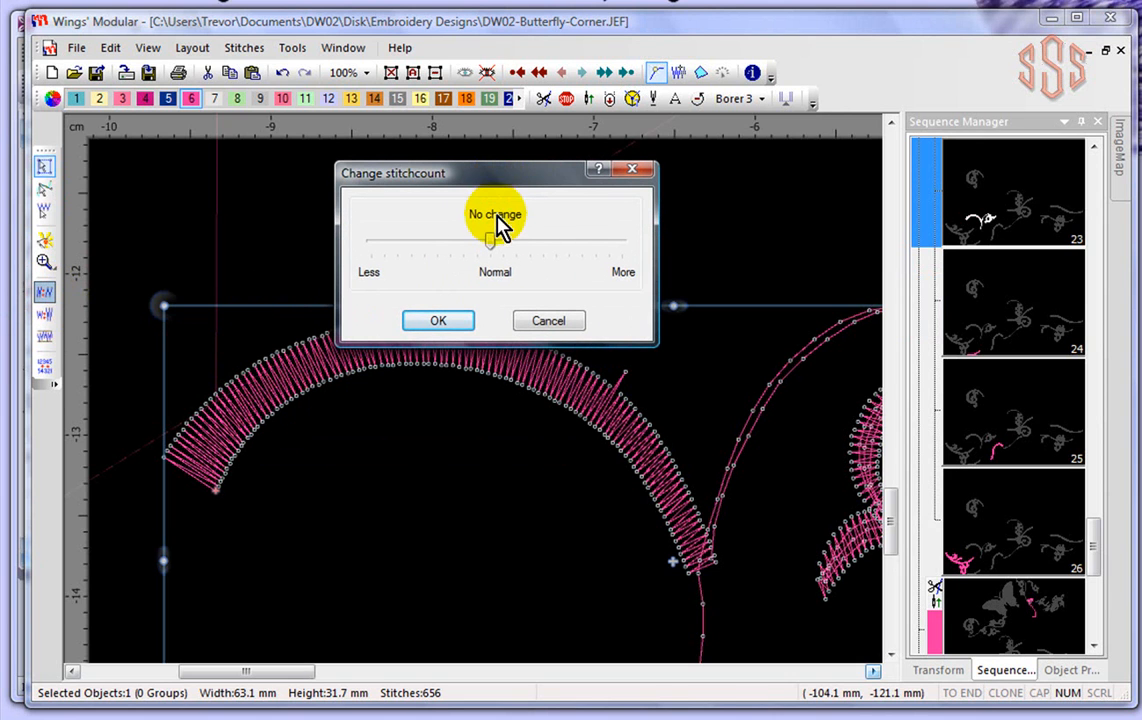
{"action": "left_click_drag", "start_coordinate": [495, 251], "coordinate": [439, 240]}
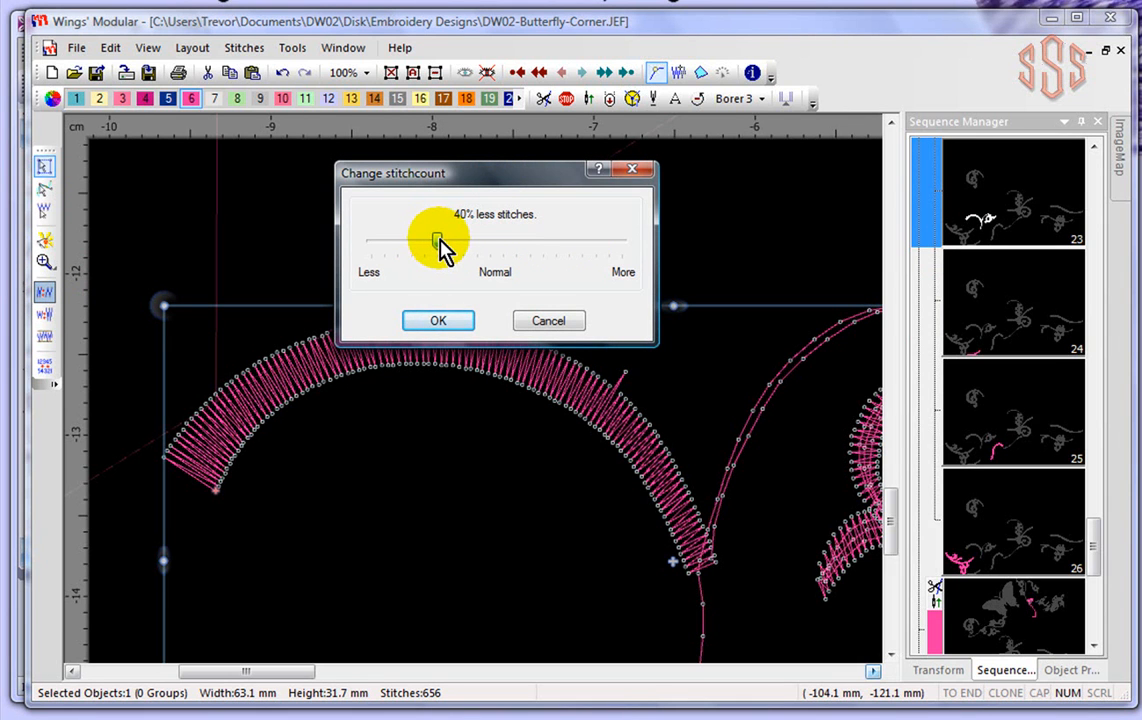
{"action": "left_click", "coordinate": [450, 322]}
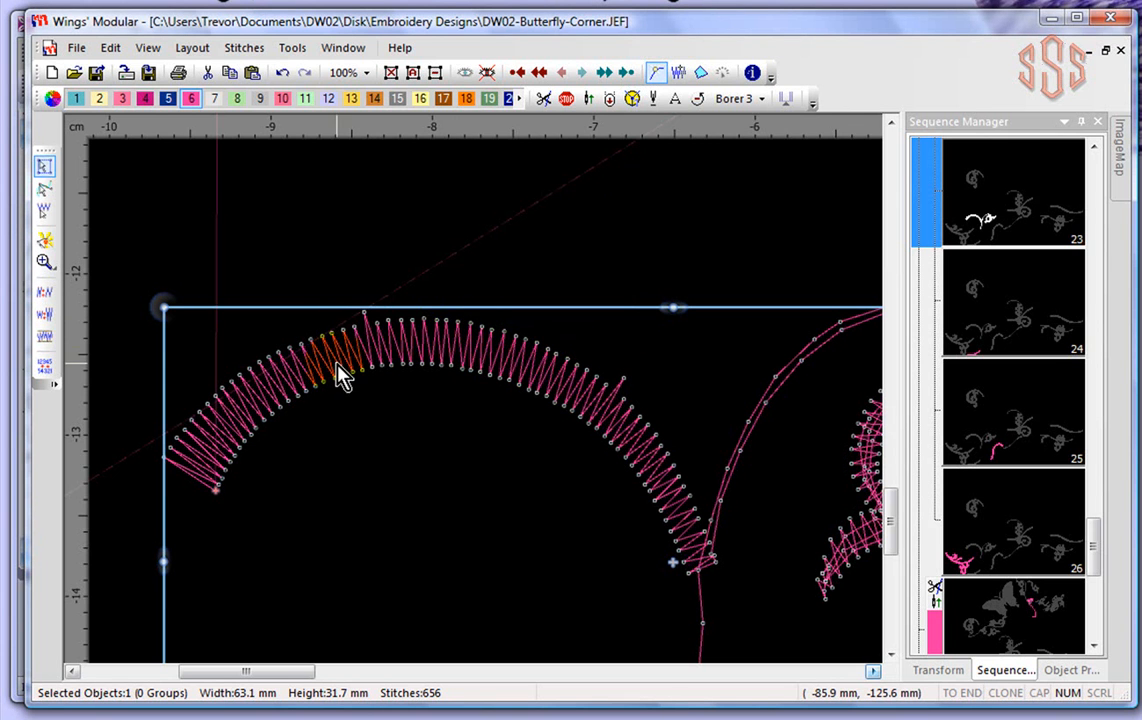
{"action": "left_click", "coordinate": [282, 76]}
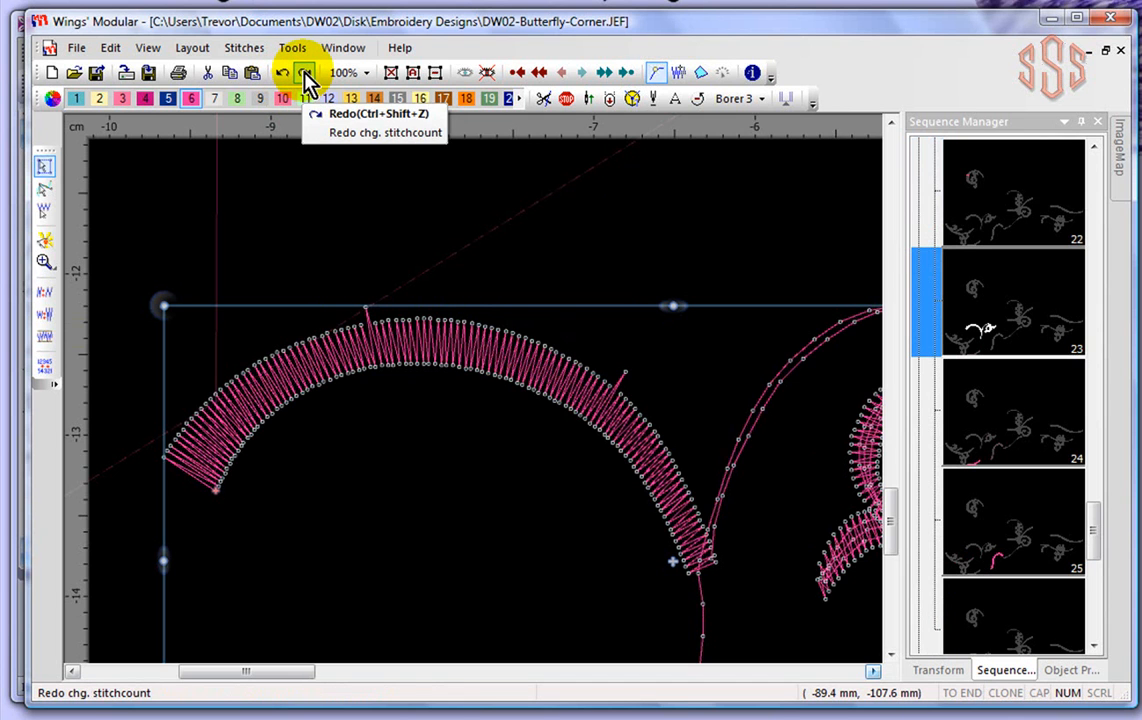
{"action": "left_click", "coordinate": [305, 74]}
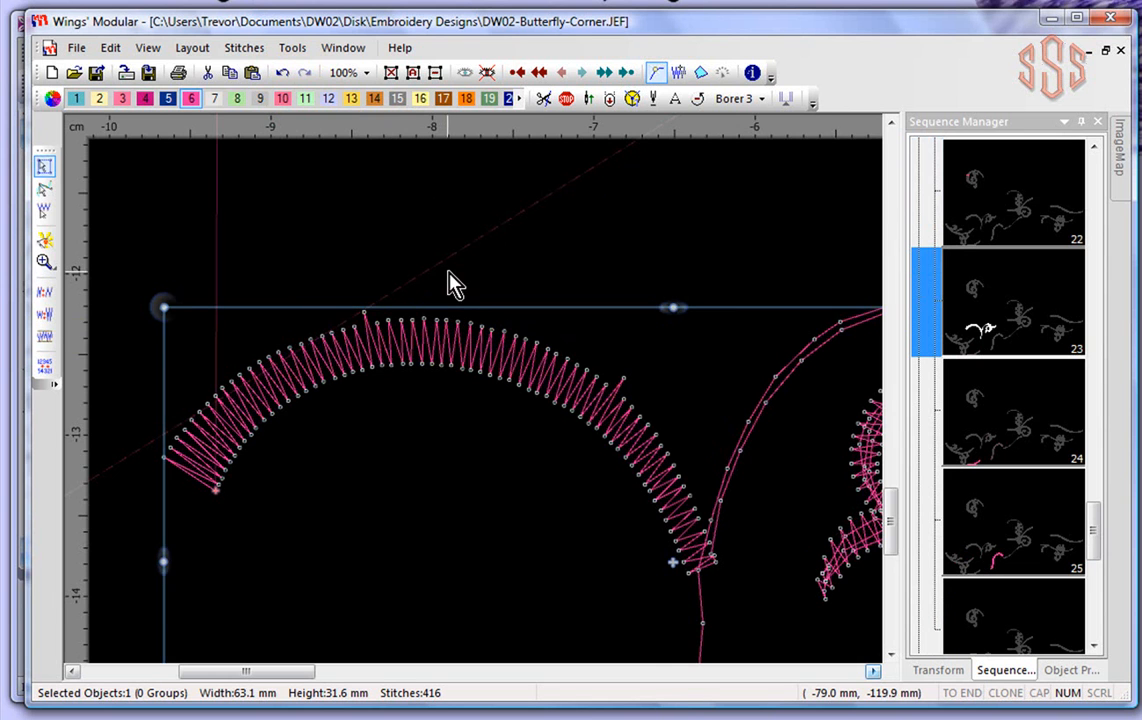
Close the modified butterfly design without saving and reopen the original DW02-Butterfly-Corner.JEF.
{"action": "scroll", "coordinate": [449, 283], "scroll_direction": "down", "scroll_amount": 1}
{"action": "scroll", "coordinate": [449, 283], "scroll_direction": "down", "scroll_amount": 10}
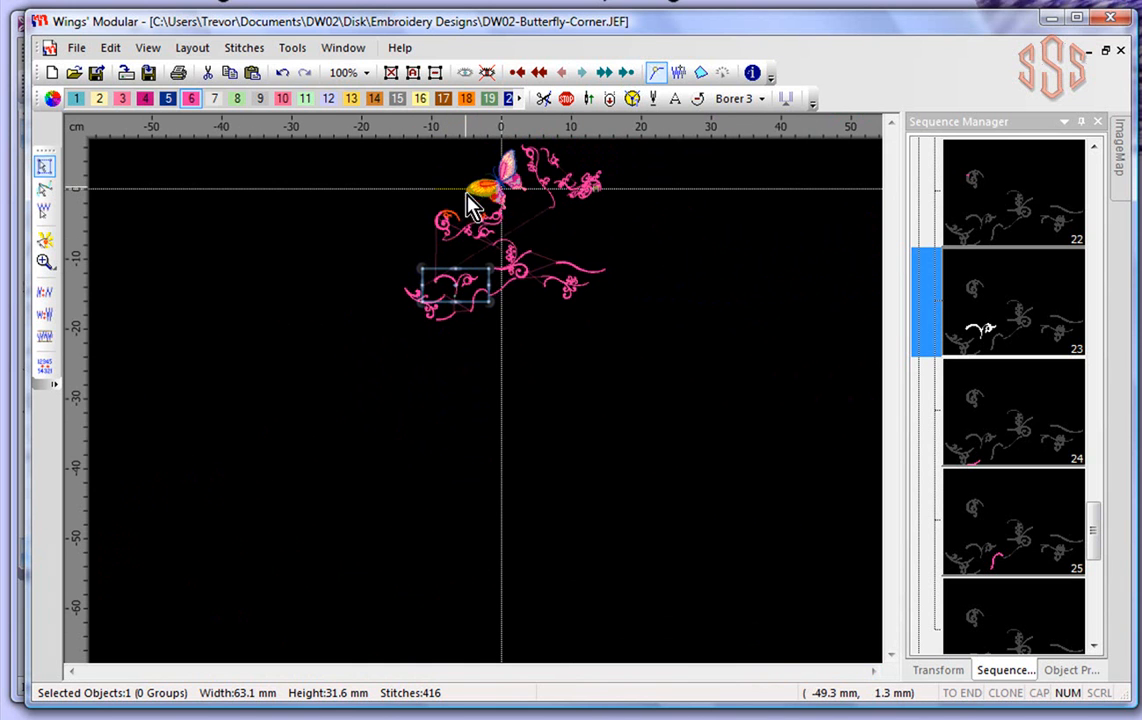
{"action": "left_click", "coordinate": [1121, 50]}
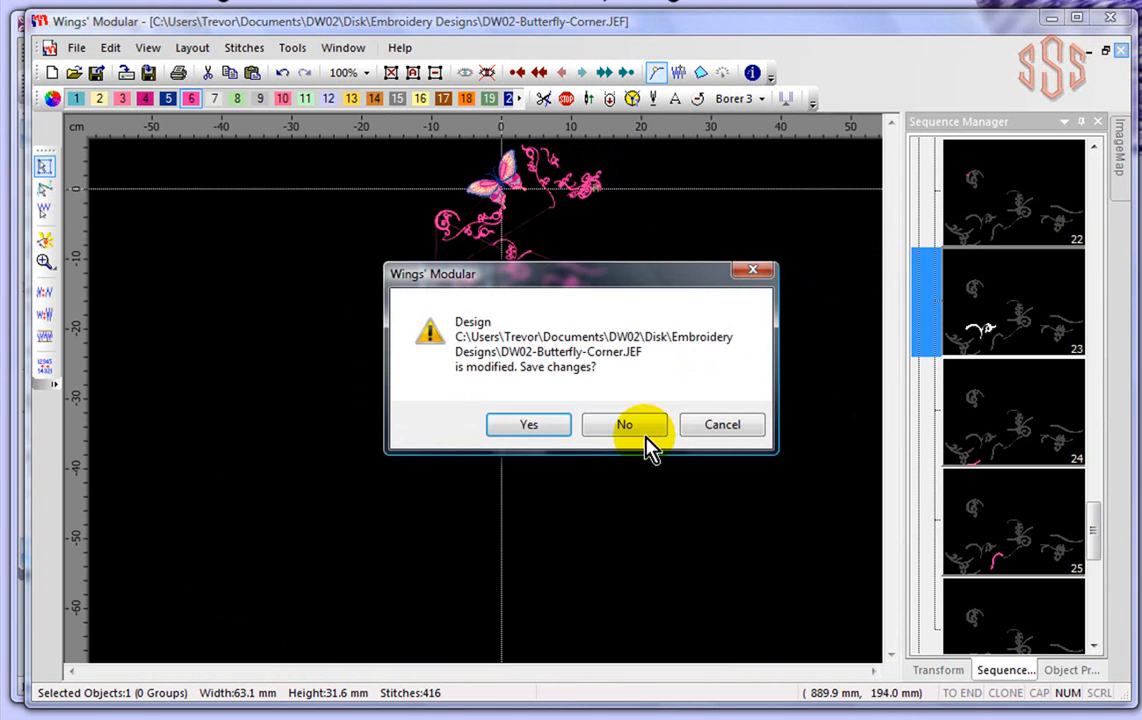
{"action": "left_click", "coordinate": [627, 428]}
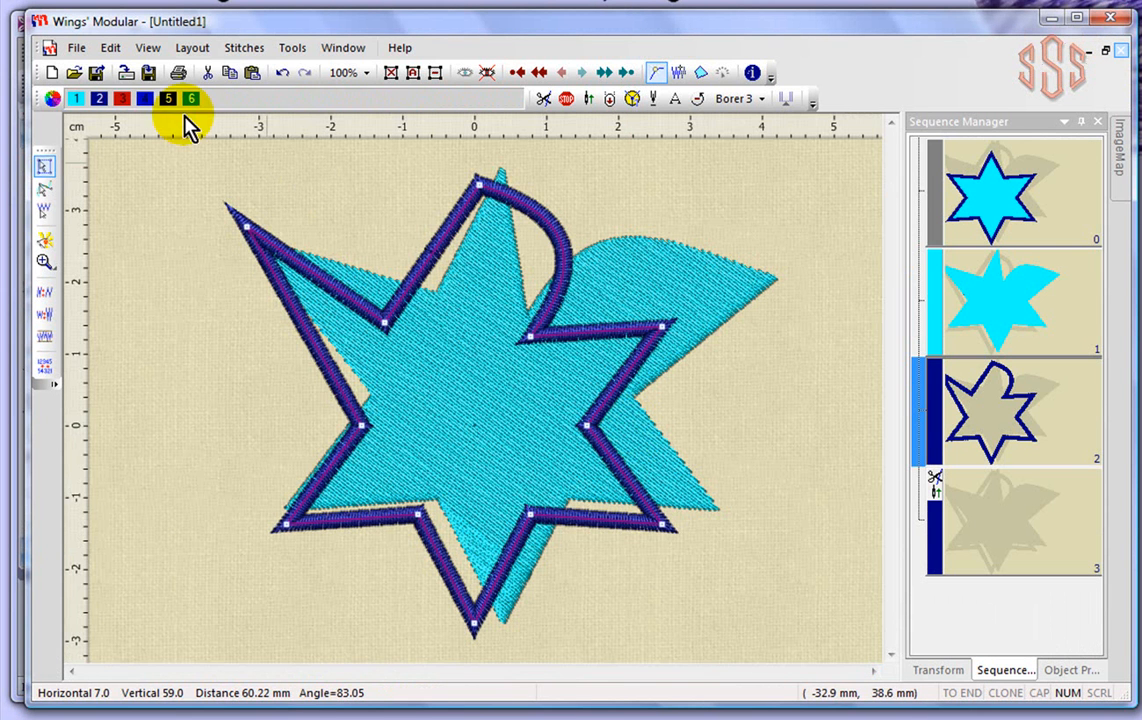
{"action": "left_click", "coordinate": [75, 74]}
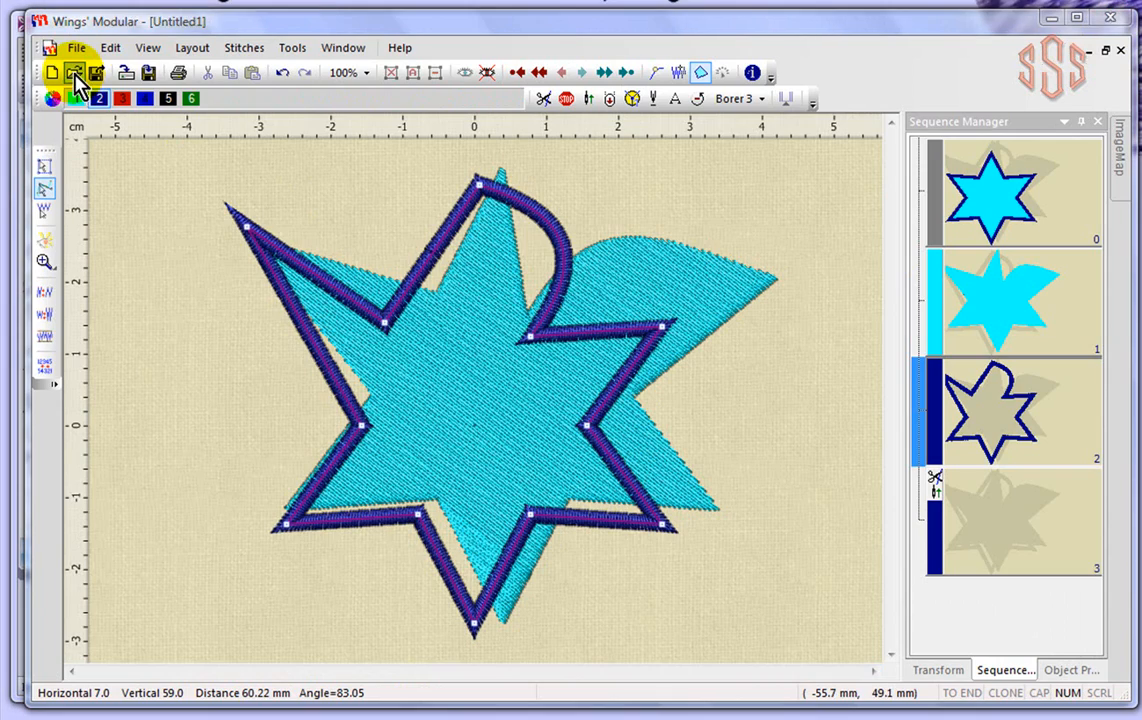
{"action": "left_click", "coordinate": [488, 130]}
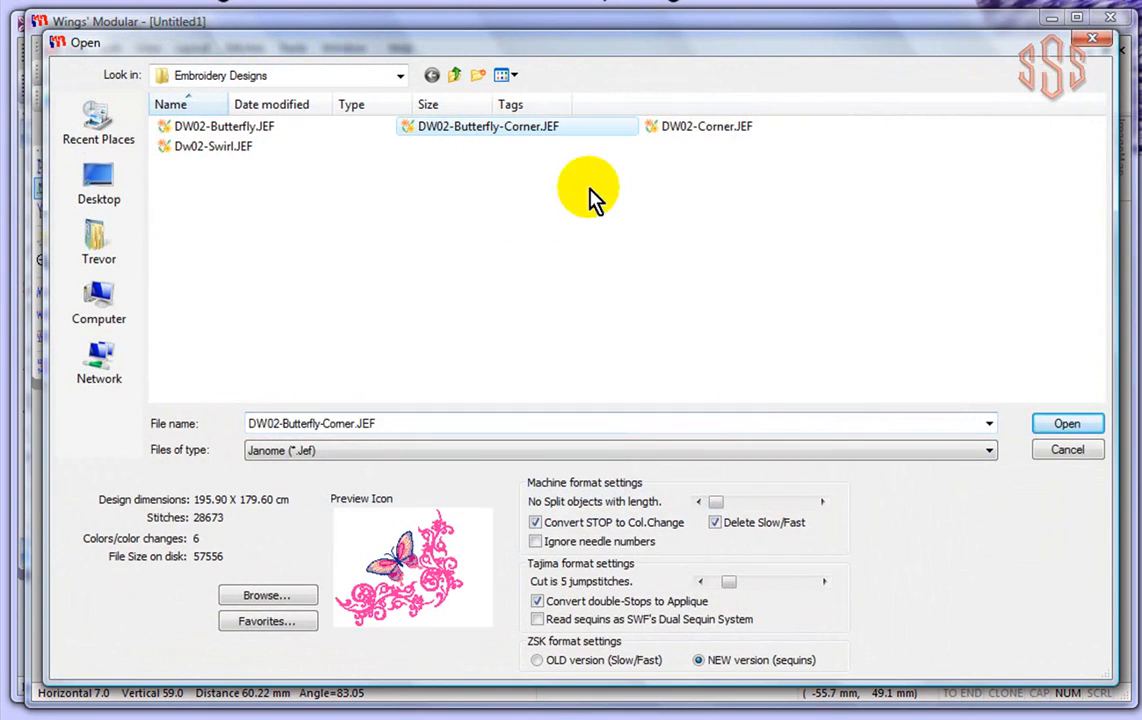
{"action": "left_click", "coordinate": [1060, 423]}
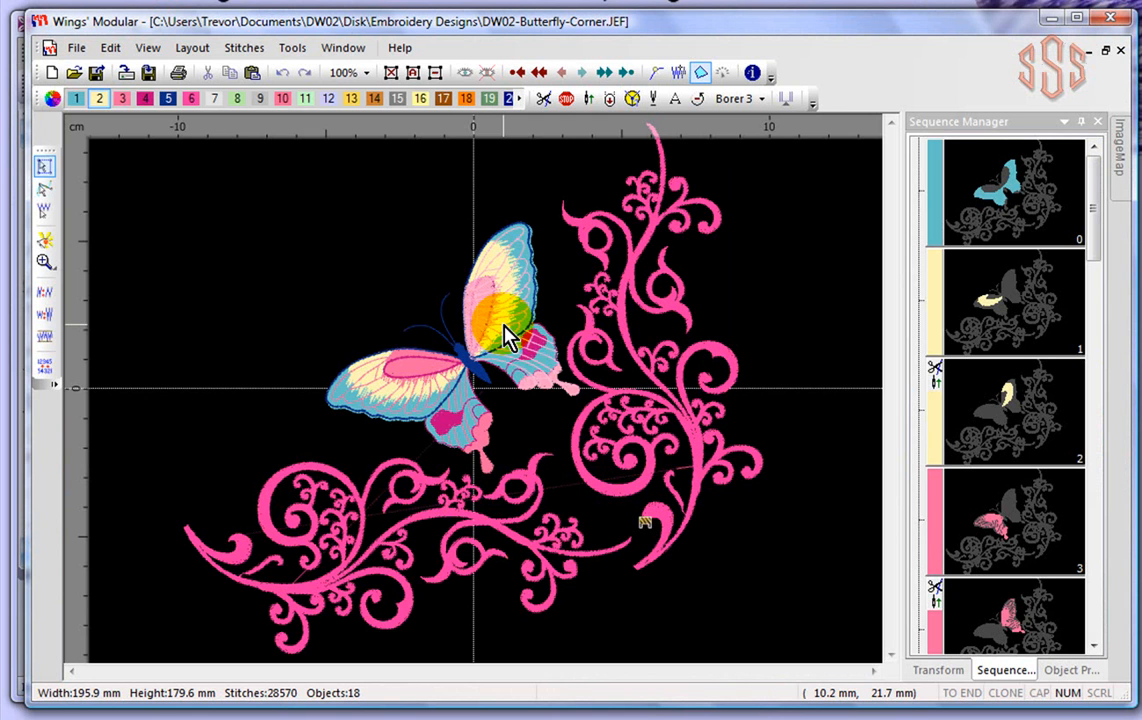
Reduce the stitch count of all objects in the butterfly design by 10%, leaving nothing selected.
{"action": "left_click", "coordinate": [413, 74]}
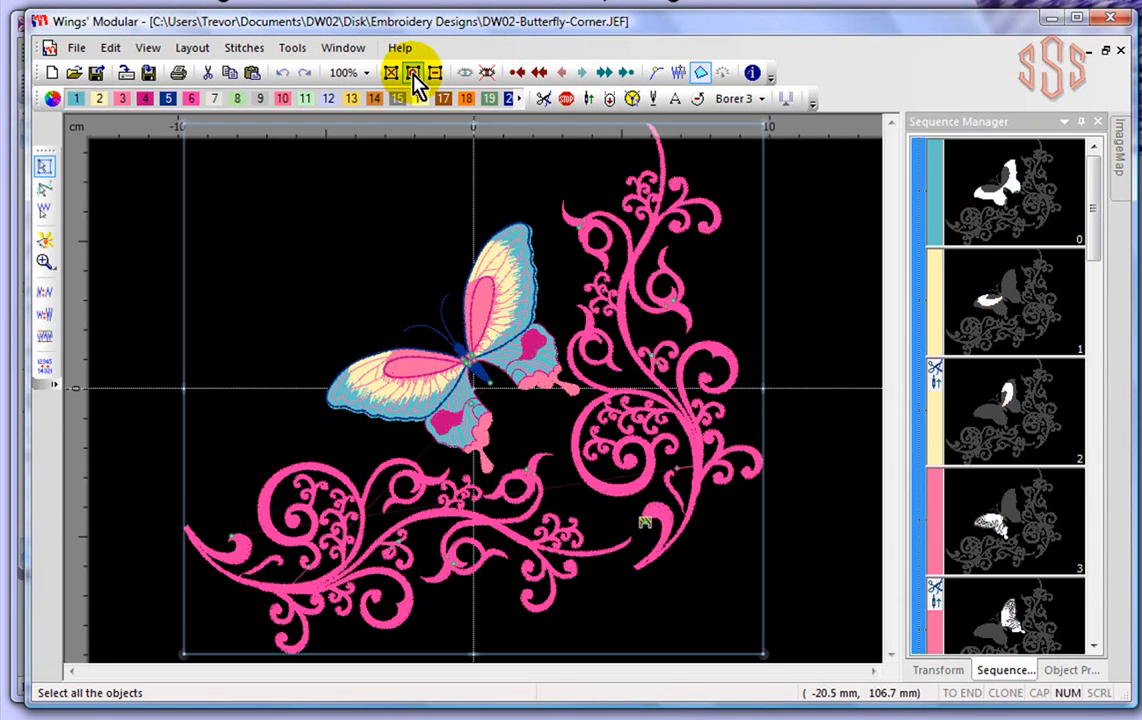
{"action": "left_click", "coordinate": [44, 293]}
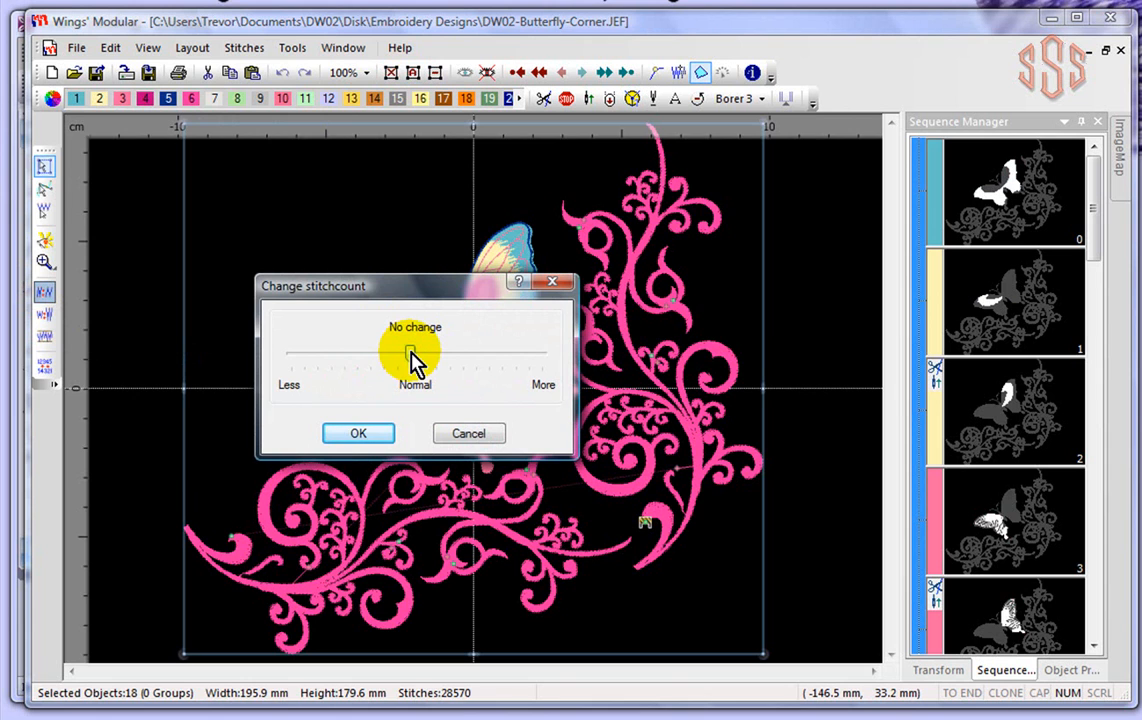
{"action": "left_click_drag", "start_coordinate": [410, 353], "coordinate": [400, 365]}
{"action": "left_click", "coordinate": [358, 434]}
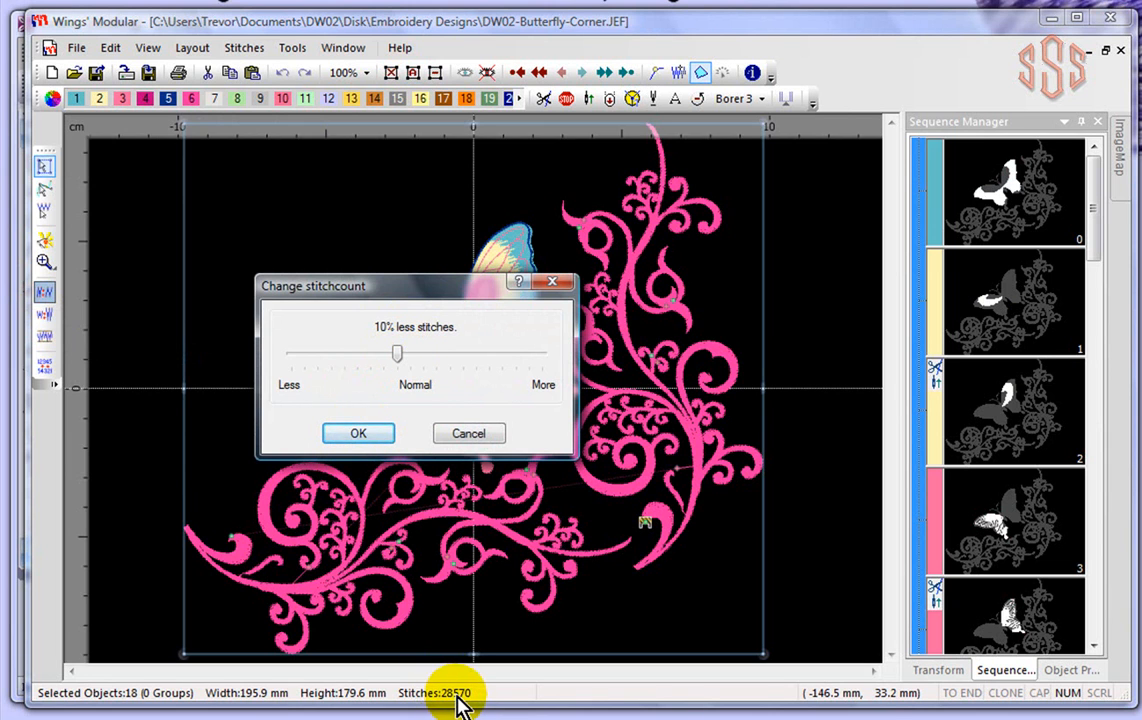
{"action": "left_click", "coordinate": [360, 434]}
{"action": "left_click", "coordinate": [140, 319]}
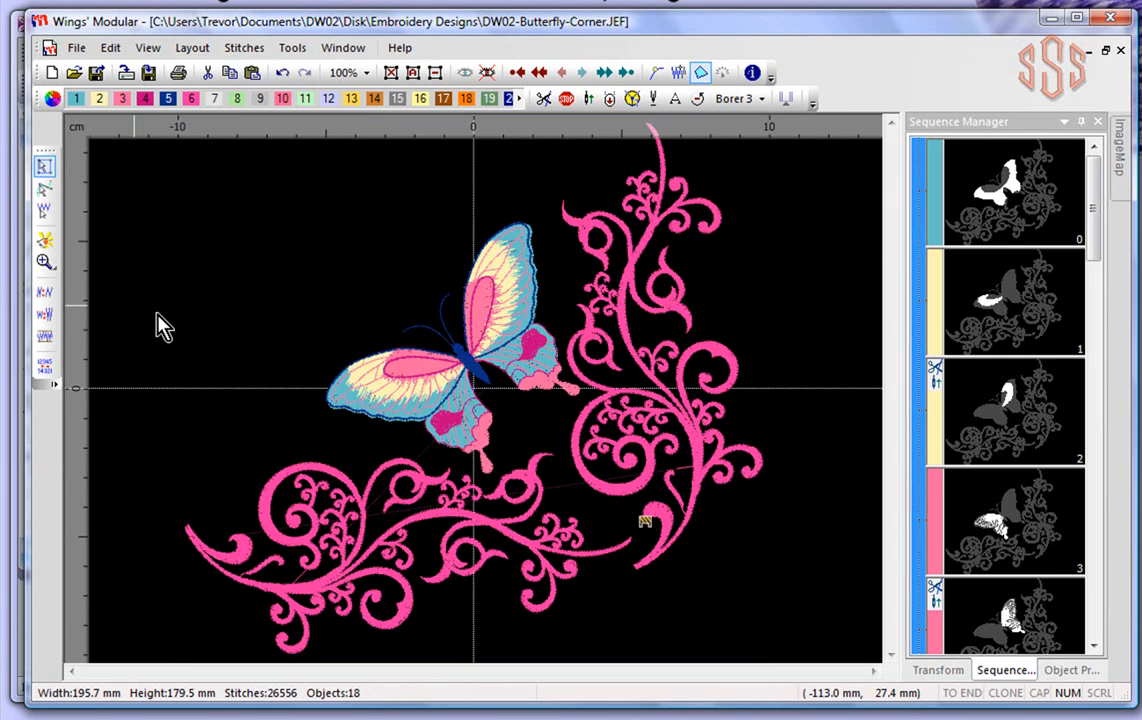
Widen the satin of the large lower-left scroll object by 1.0 mm with growth direction at Center.
{"action": "scroll", "coordinate": [510, 500], "scroll_direction": "down", "scroll_amount": 1}
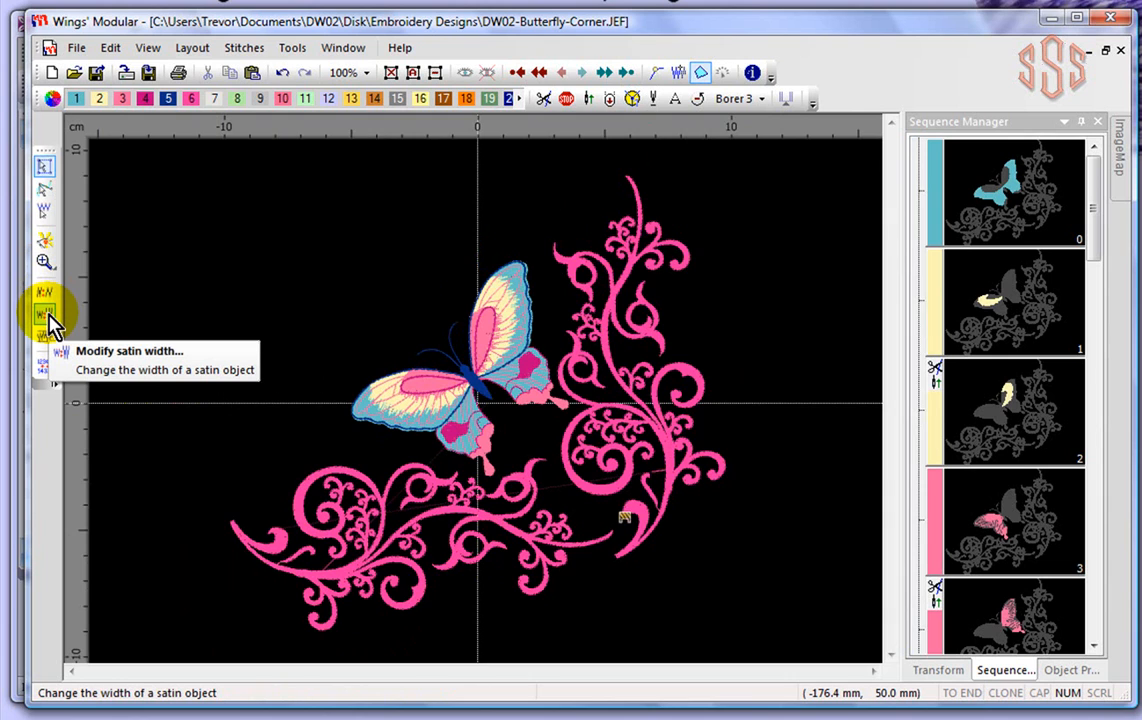
{"action": "left_click", "coordinate": [265, 548]}
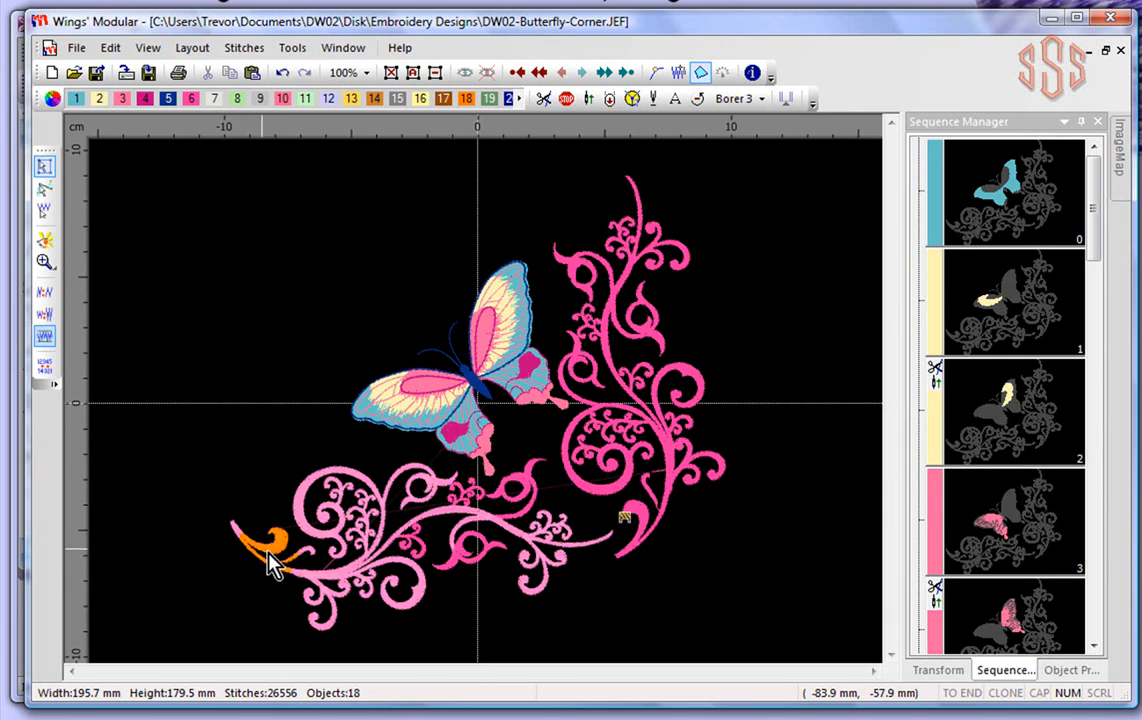
{"action": "scroll", "coordinate": [305, 560], "scroll_direction": "up", "scroll_amount": 2}
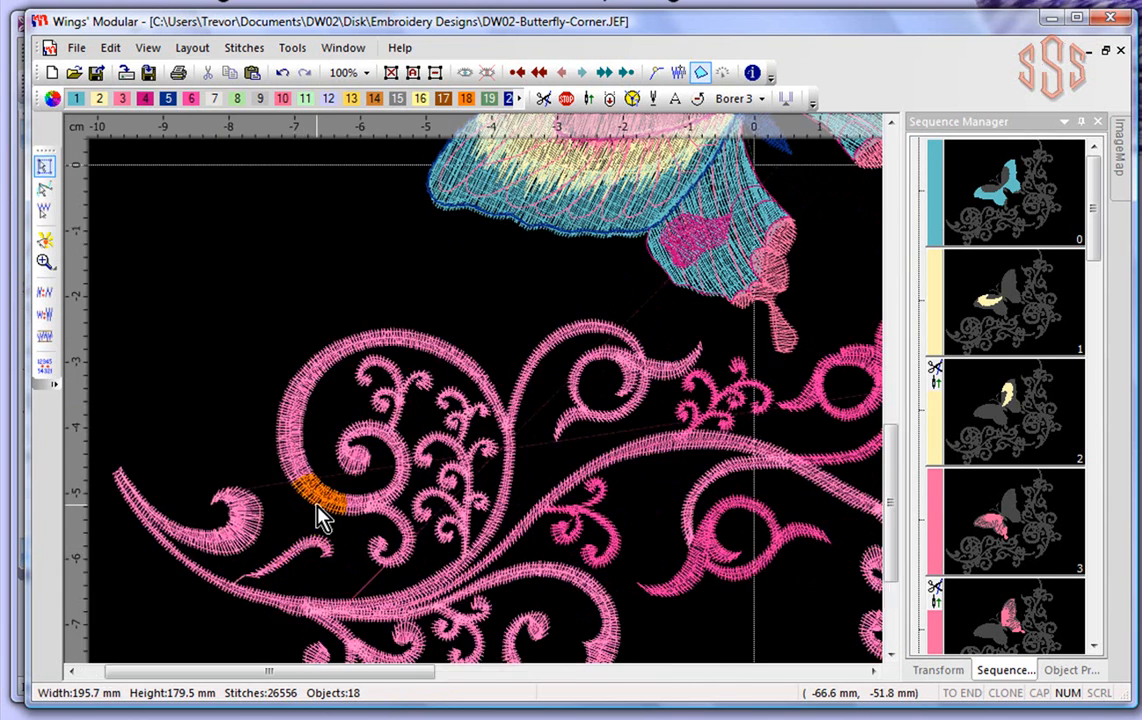
{"action": "scroll", "coordinate": [316, 507], "scroll_direction": "up", "scroll_amount": 3}
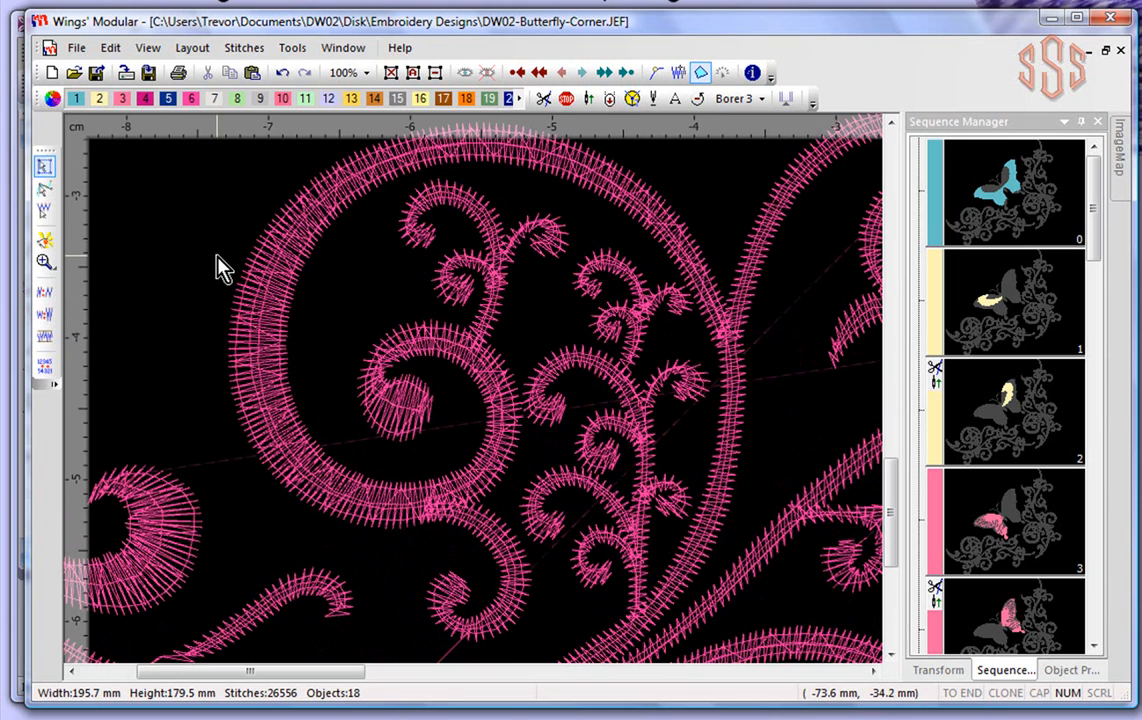
{"action": "left_click", "coordinate": [270, 285]}
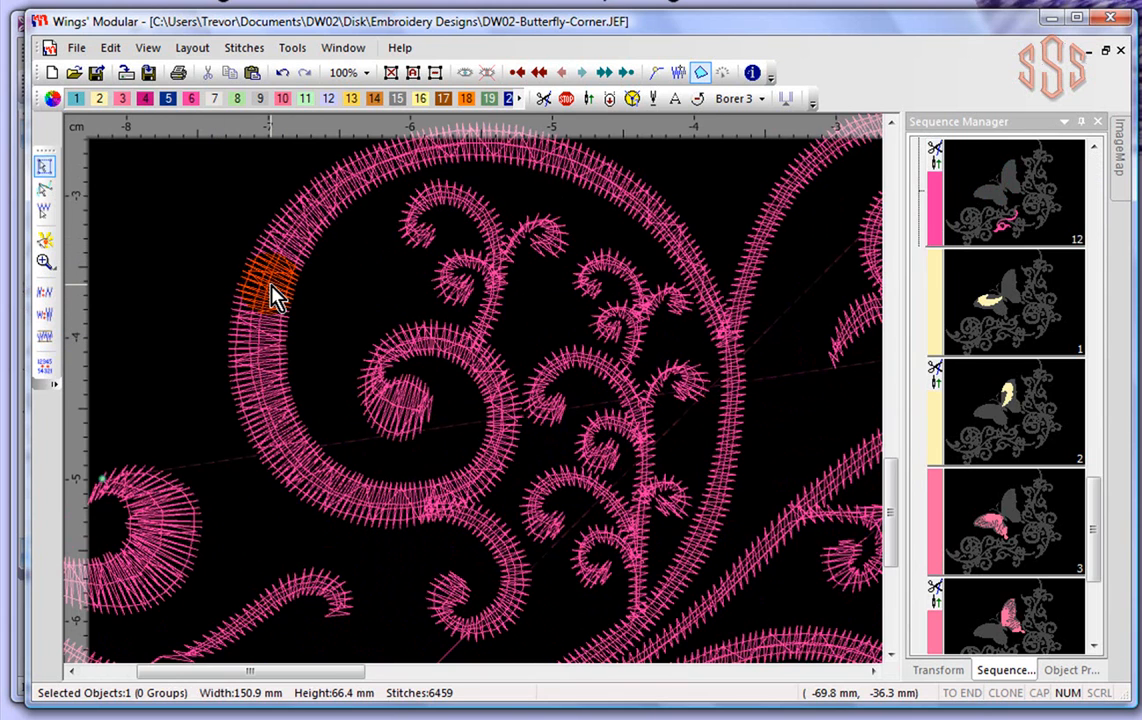
{"action": "scroll", "coordinate": [270, 287], "scroll_direction": "down", "scroll_amount": 3}
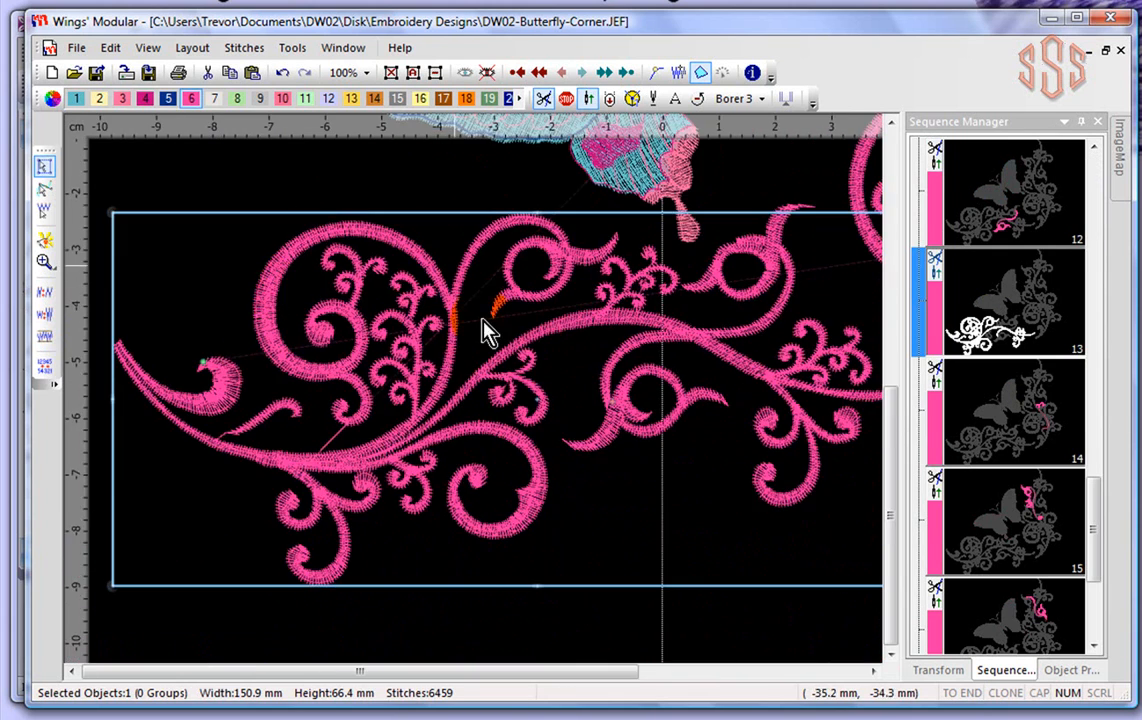
{"action": "left_click", "coordinate": [56, 314]}
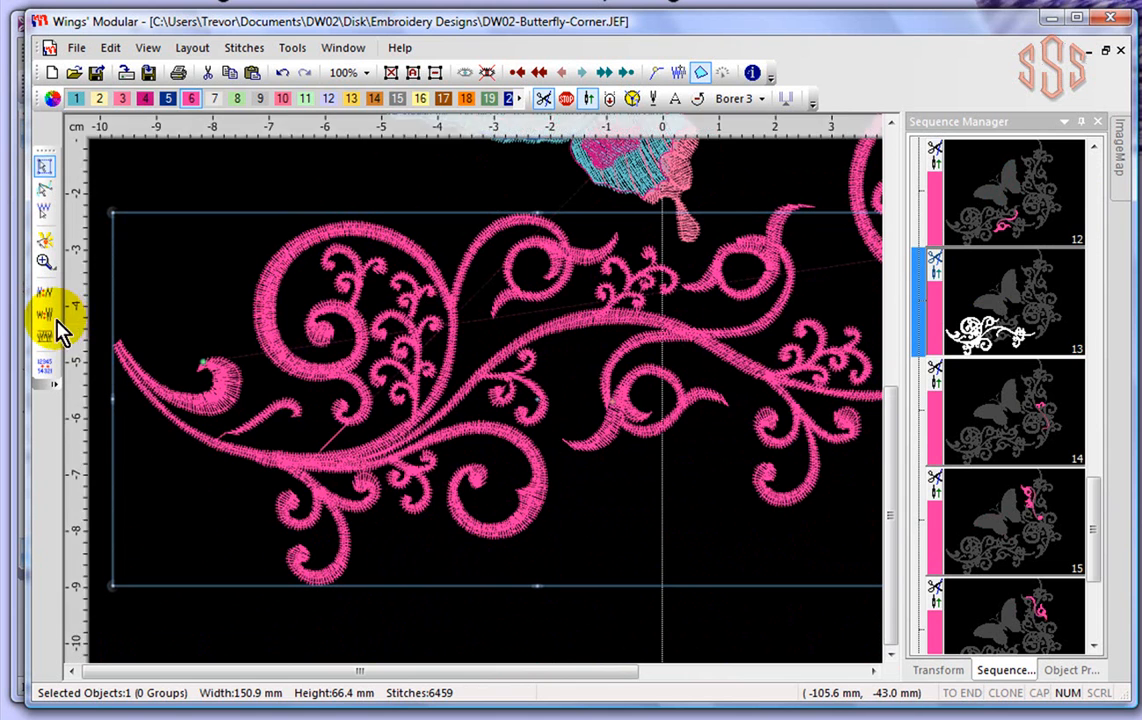
{"action": "left_click", "coordinate": [45, 316]}
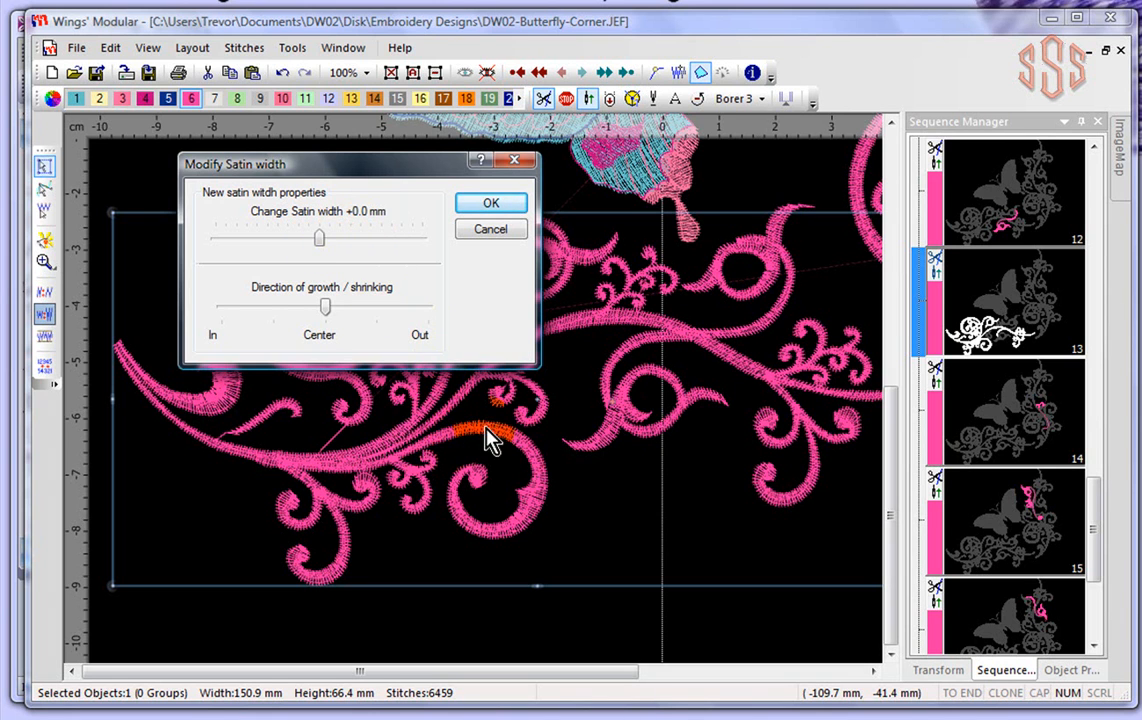
{"action": "left_click_drag", "start_coordinate": [317, 234], "coordinate": [335, 239]}
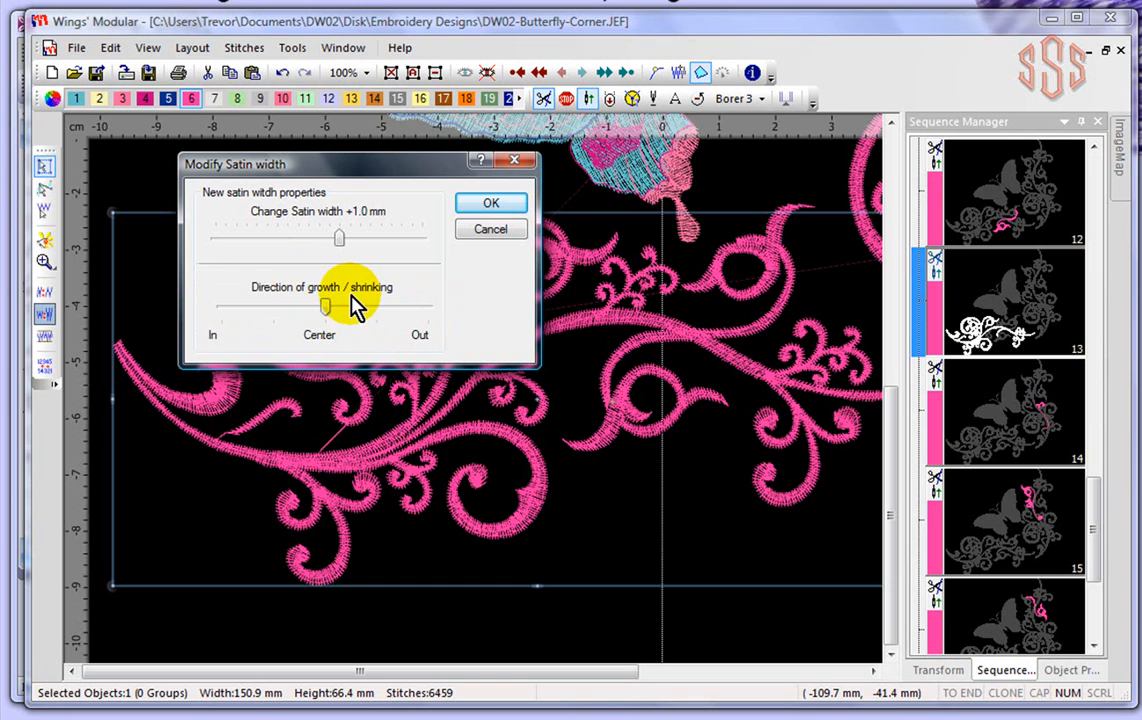
{"action": "left_click", "coordinate": [489, 204]}
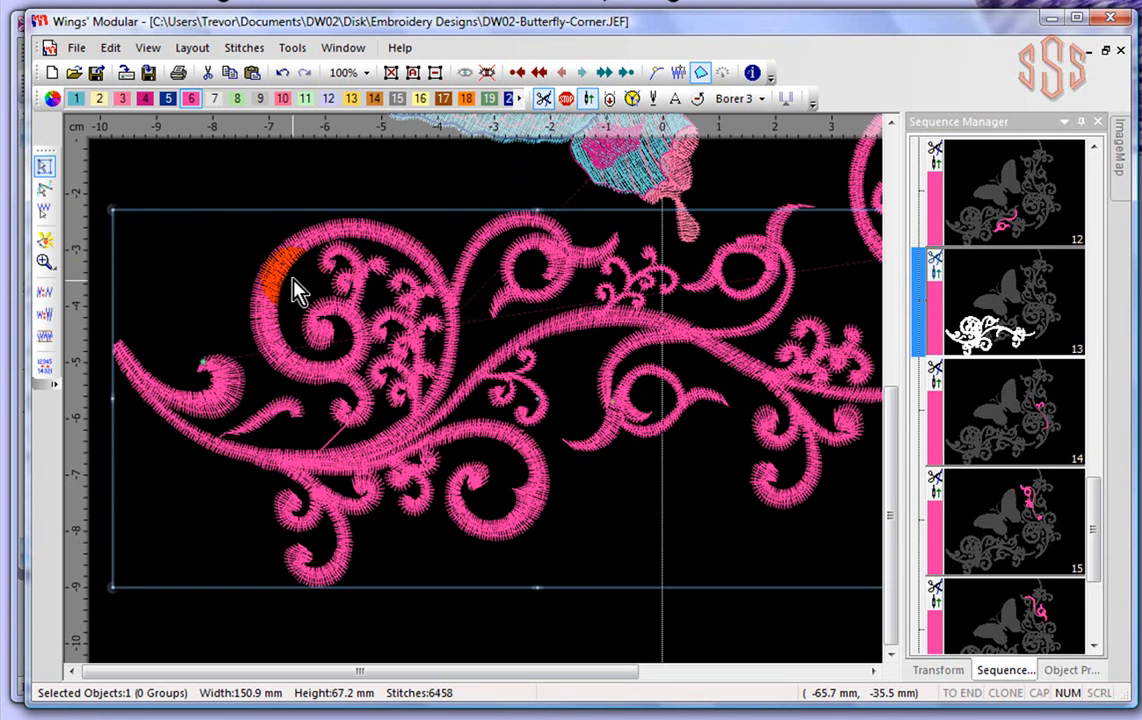
Compare the scroll with and without the satin width change, leaving the change undone.
{"action": "left_click", "coordinate": [285, 82]}
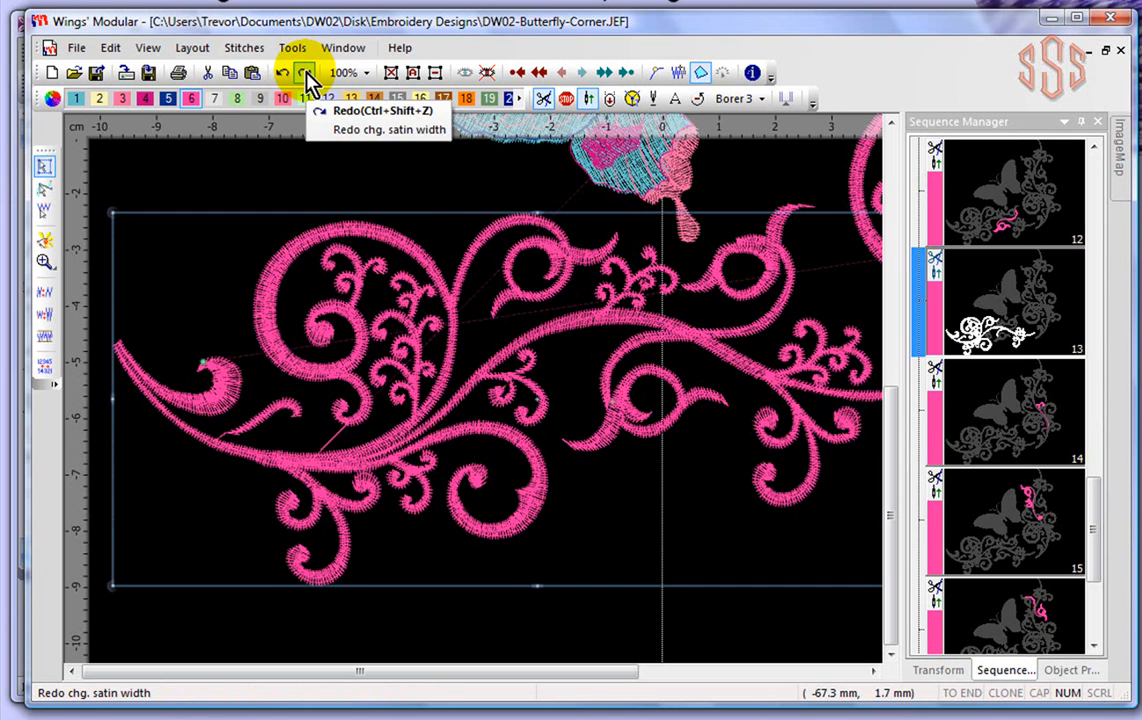
{"action": "left_click", "coordinate": [306, 75]}
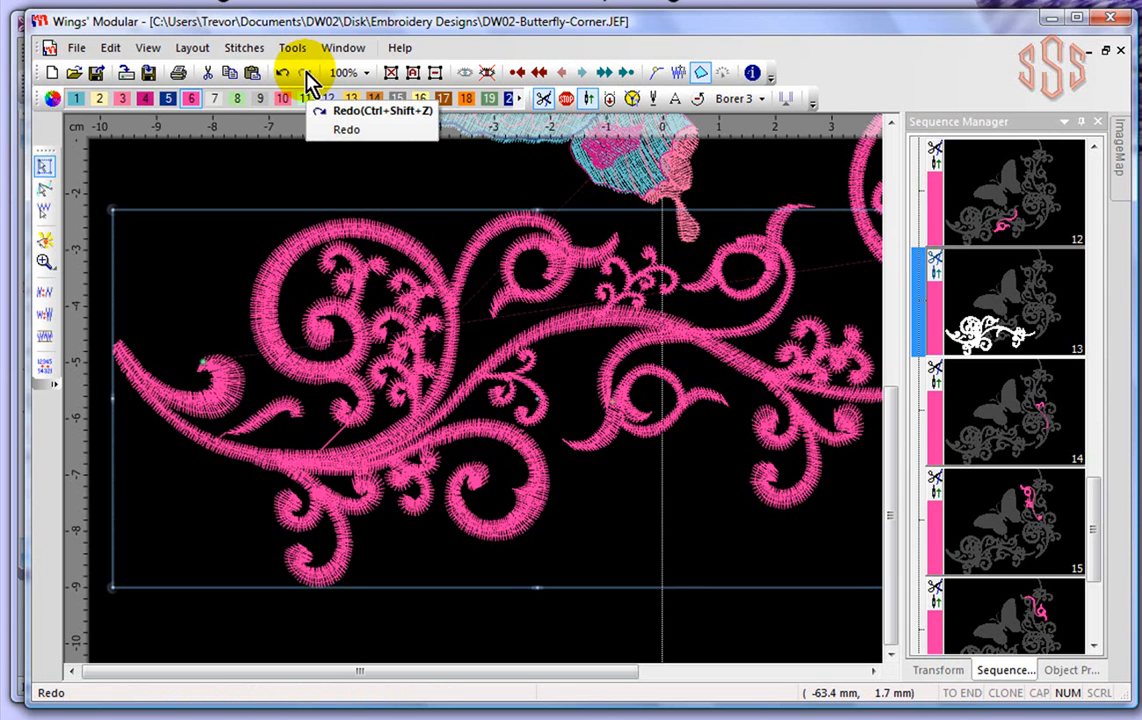
{"action": "left_click", "coordinate": [283, 73]}
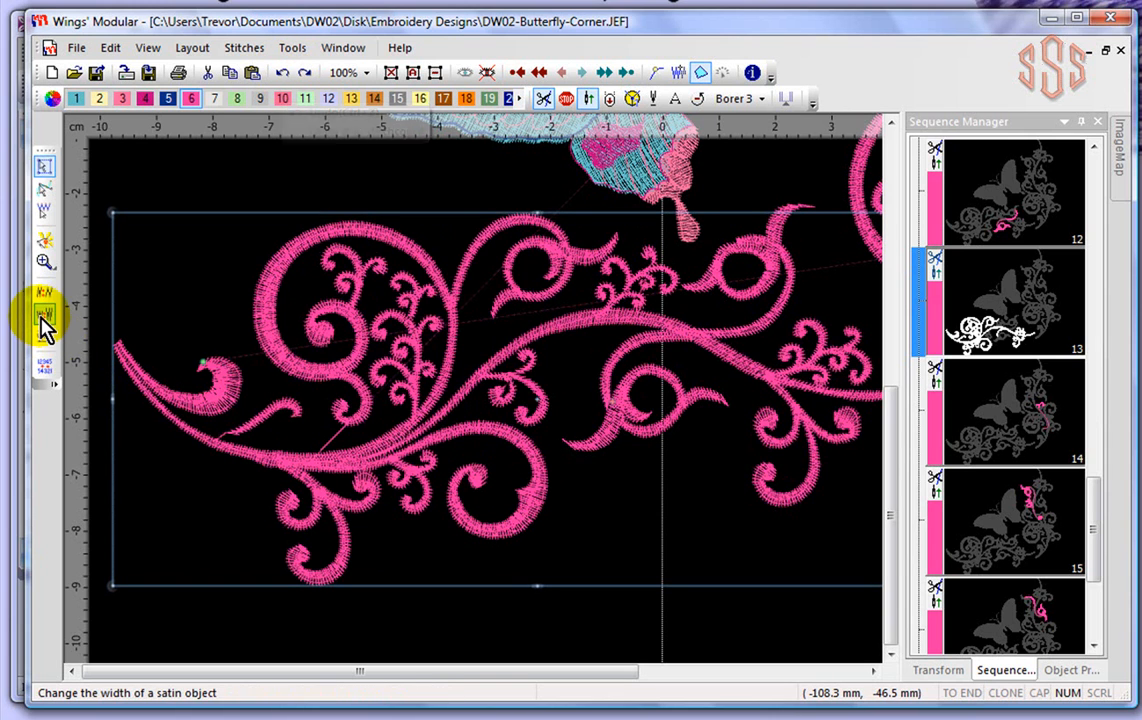
Widen the lower-left scroll's satin by 1.0 mm with the growth direction halfway between Center and In.
{"action": "left_click", "coordinate": [43, 315]}
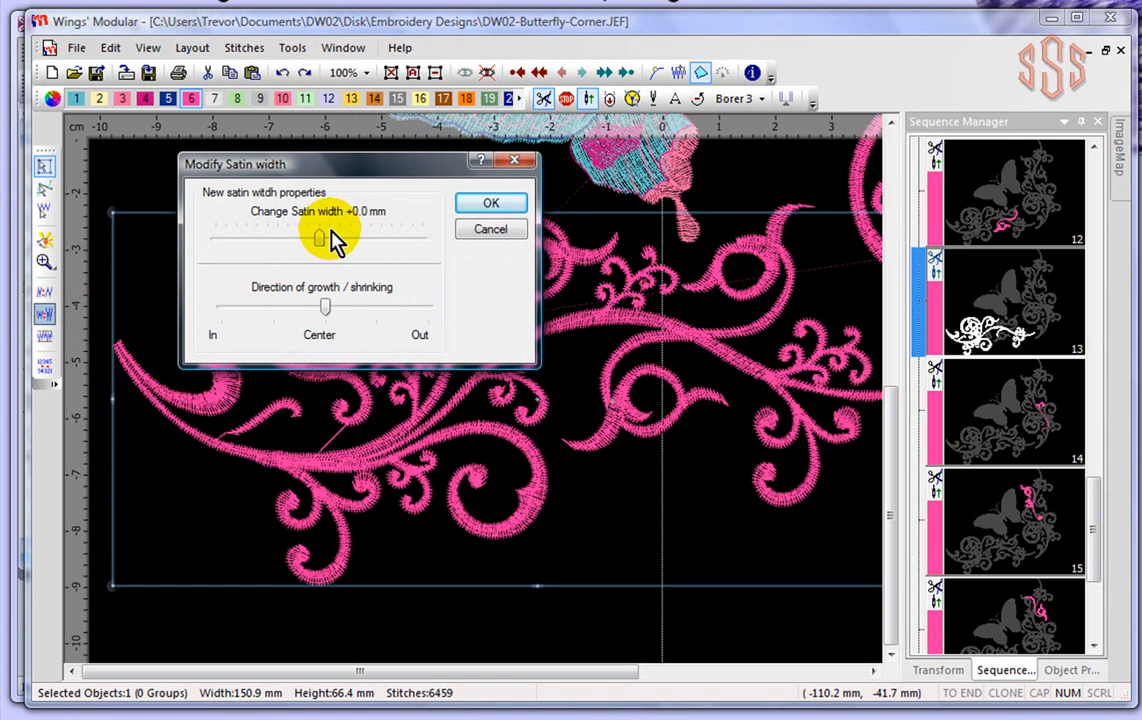
{"action": "left_click_drag", "start_coordinate": [331, 234], "coordinate": [336, 236]}
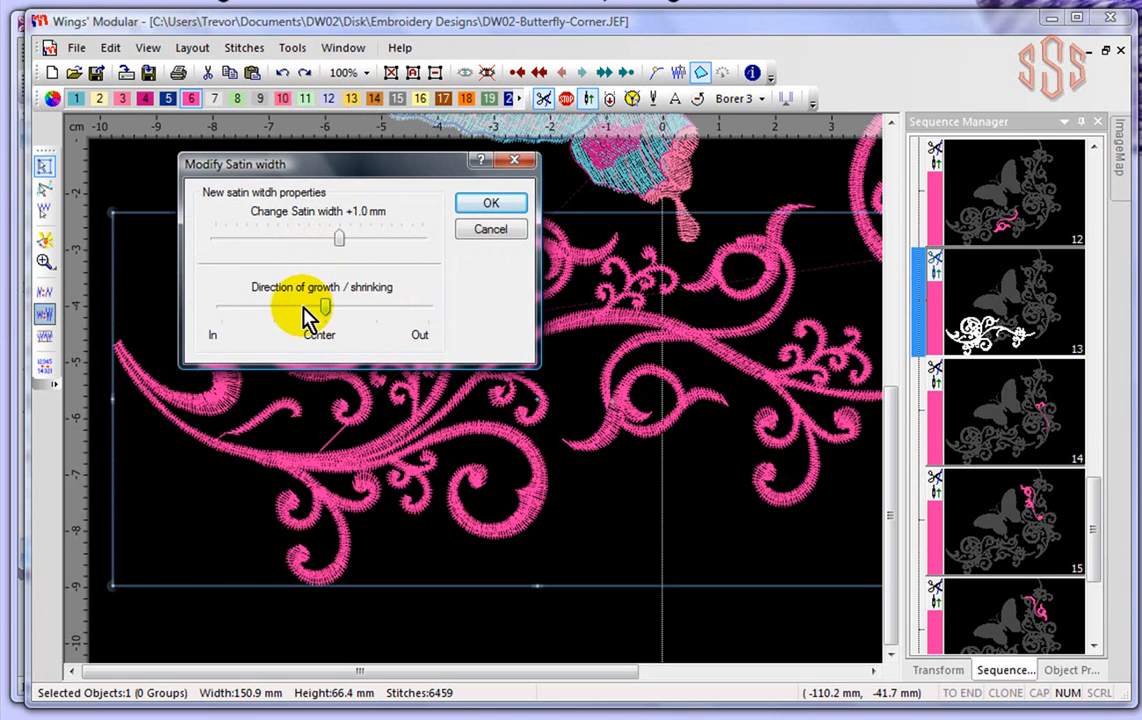
{"action": "left_click_drag", "start_coordinate": [326, 310], "coordinate": [274, 310]}
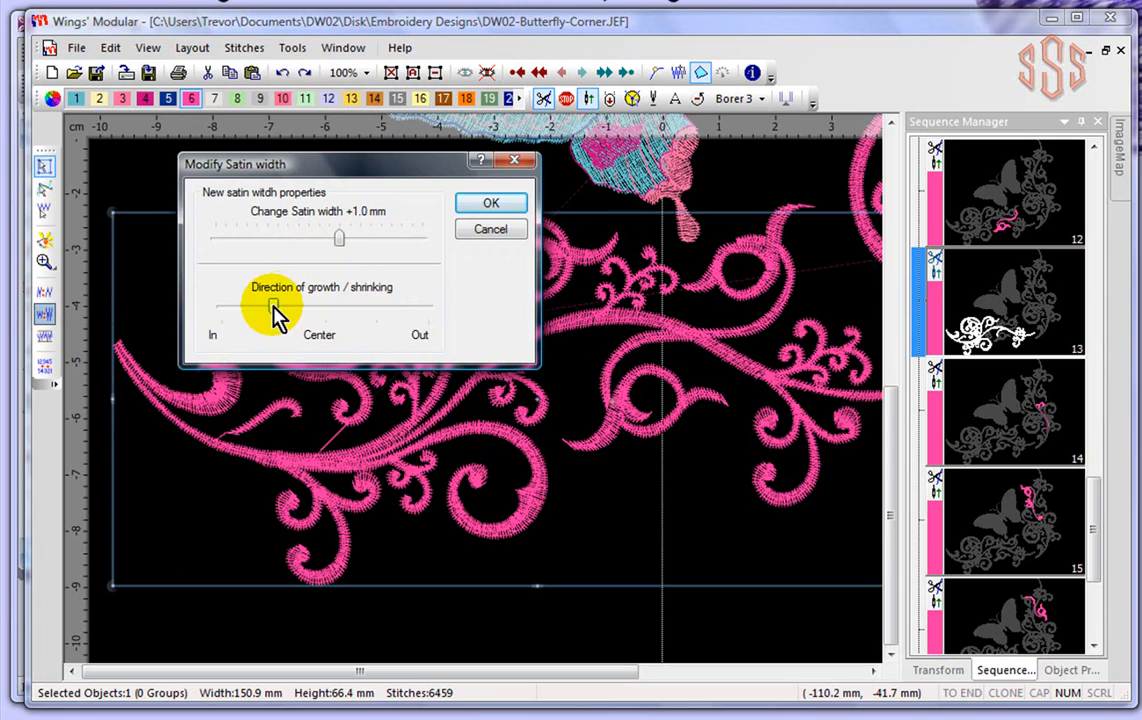
{"action": "left_click", "coordinate": [494, 205]}
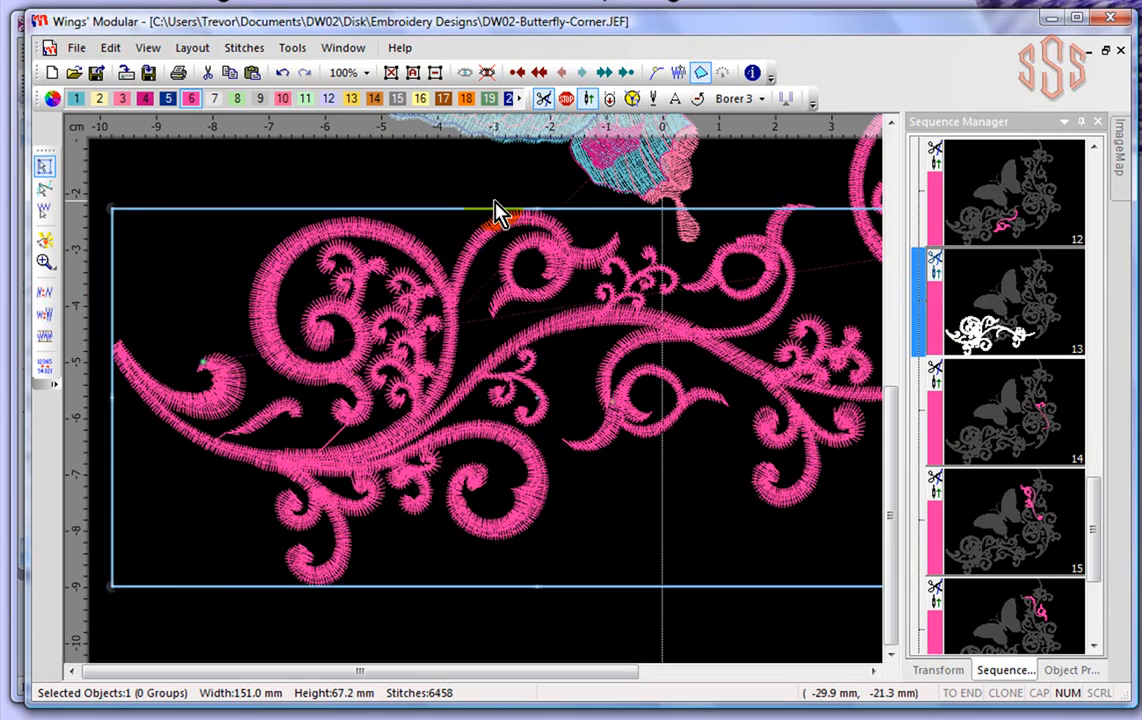
{"action": "scroll", "coordinate": [300, 316], "scroll_direction": "up", "scroll_amount": 3}
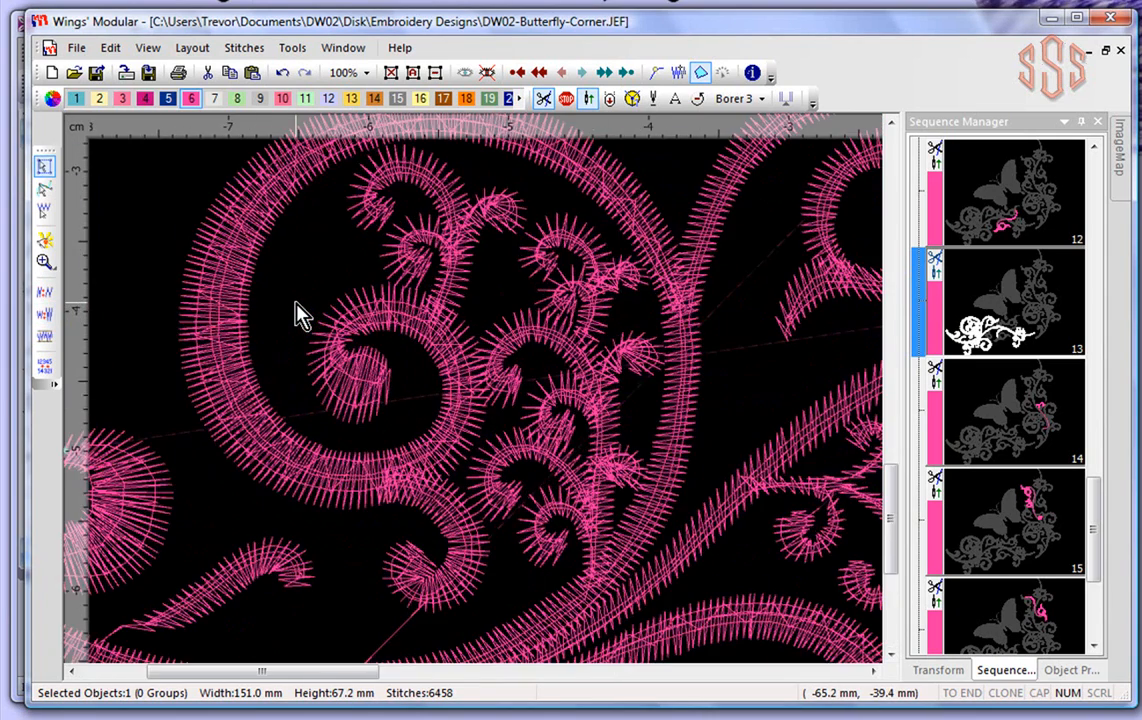
{"action": "scroll", "coordinate": [278, 285], "scroll_direction": "up", "scroll_amount": 3}
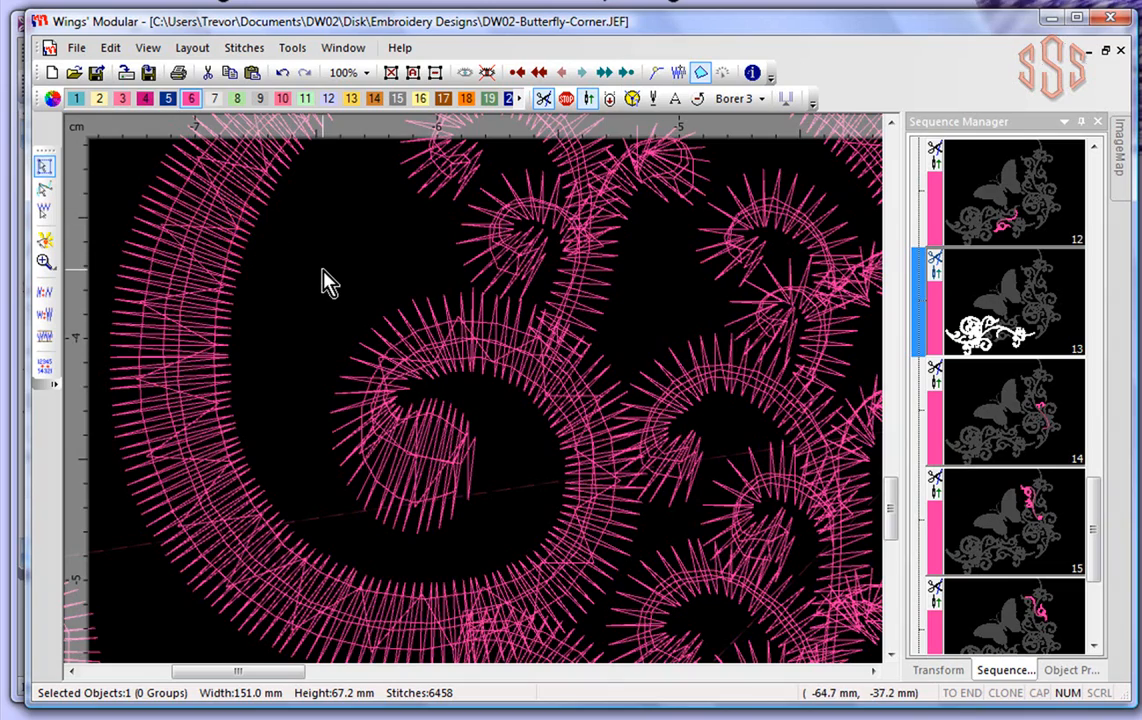
{"action": "scroll", "coordinate": [325, 280], "scroll_direction": "down", "scroll_amount": 3}
{"action": "scroll", "coordinate": [323, 274], "scroll_direction": "down", "scroll_amount": 1}
{"action": "left_click", "coordinate": [44, 313]}
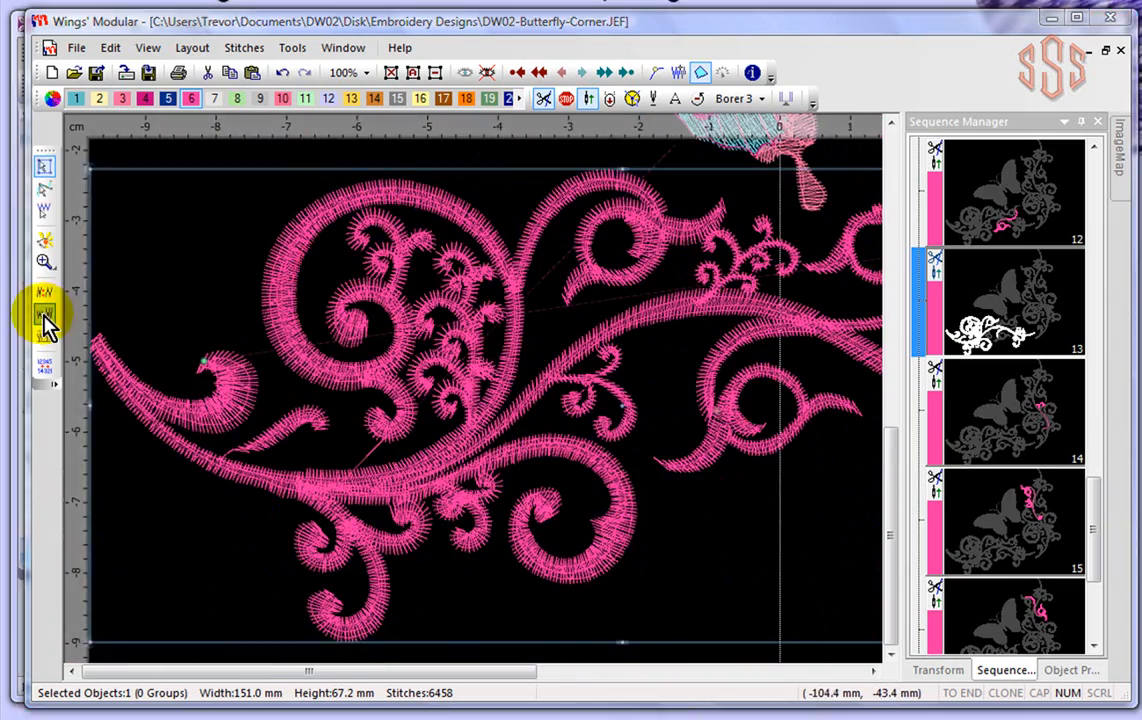
{"action": "left_click", "coordinate": [317, 317]}
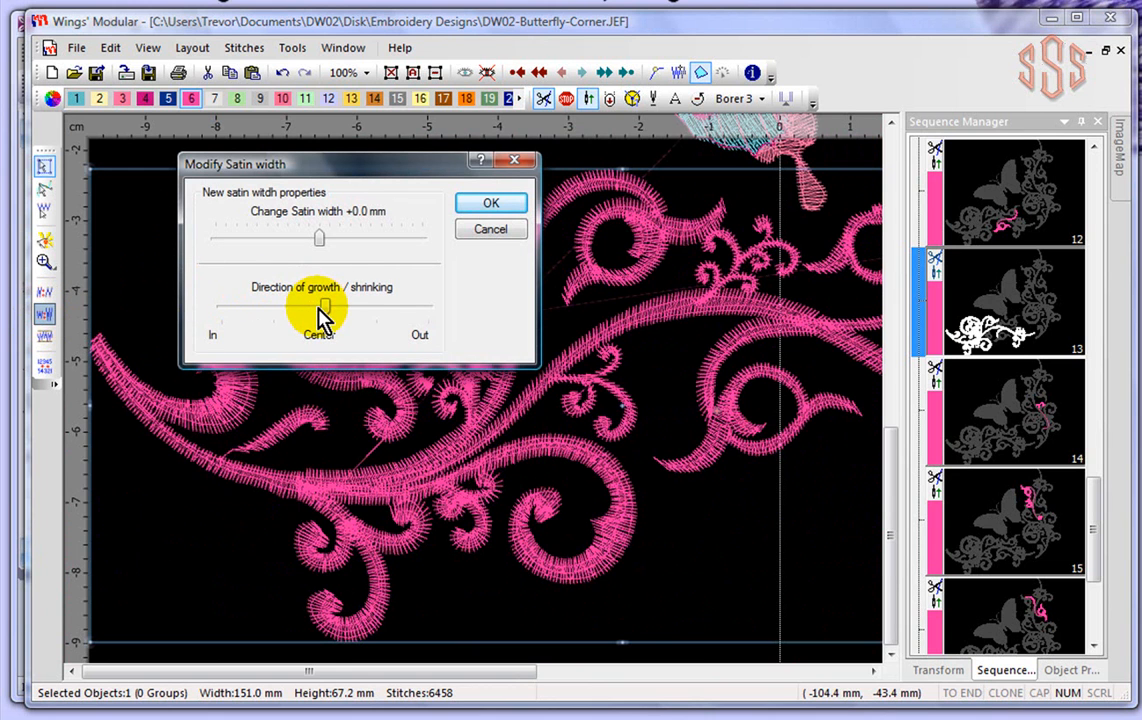
{"action": "left_click", "coordinate": [489, 231]}
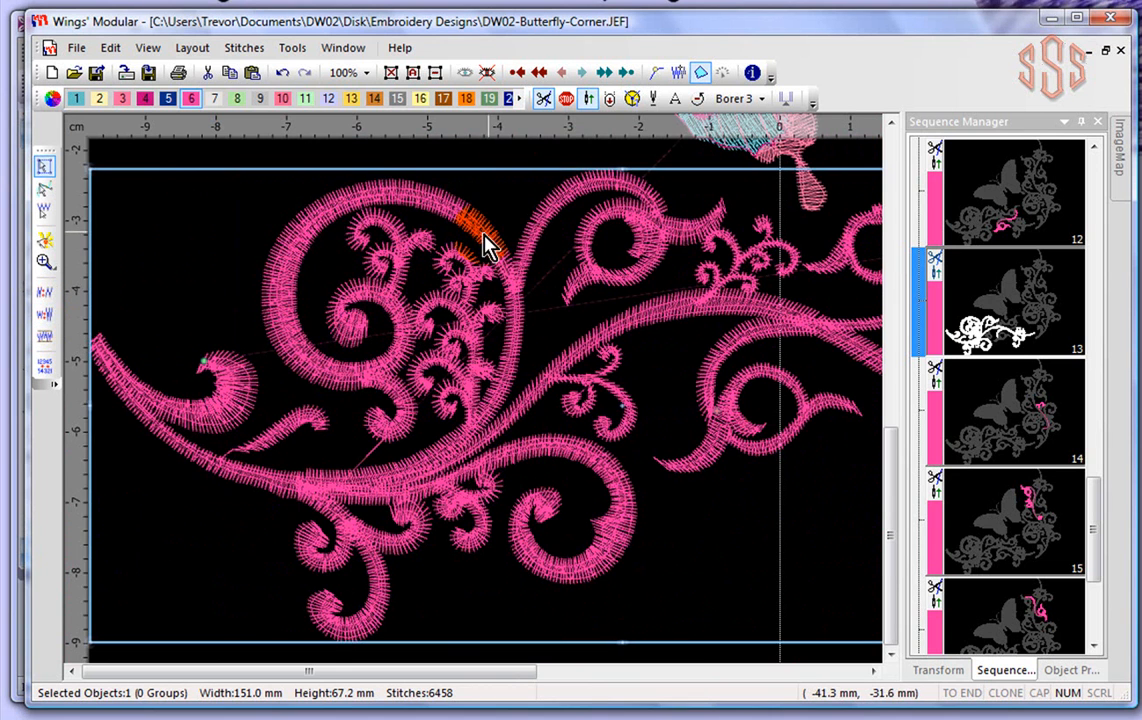
Try smoothing the stitches of the large lower-left scroll with Filter, and undo it for comparison.
{"action": "scroll", "coordinate": [326, 308], "scroll_direction": "down", "scroll_amount": 2}
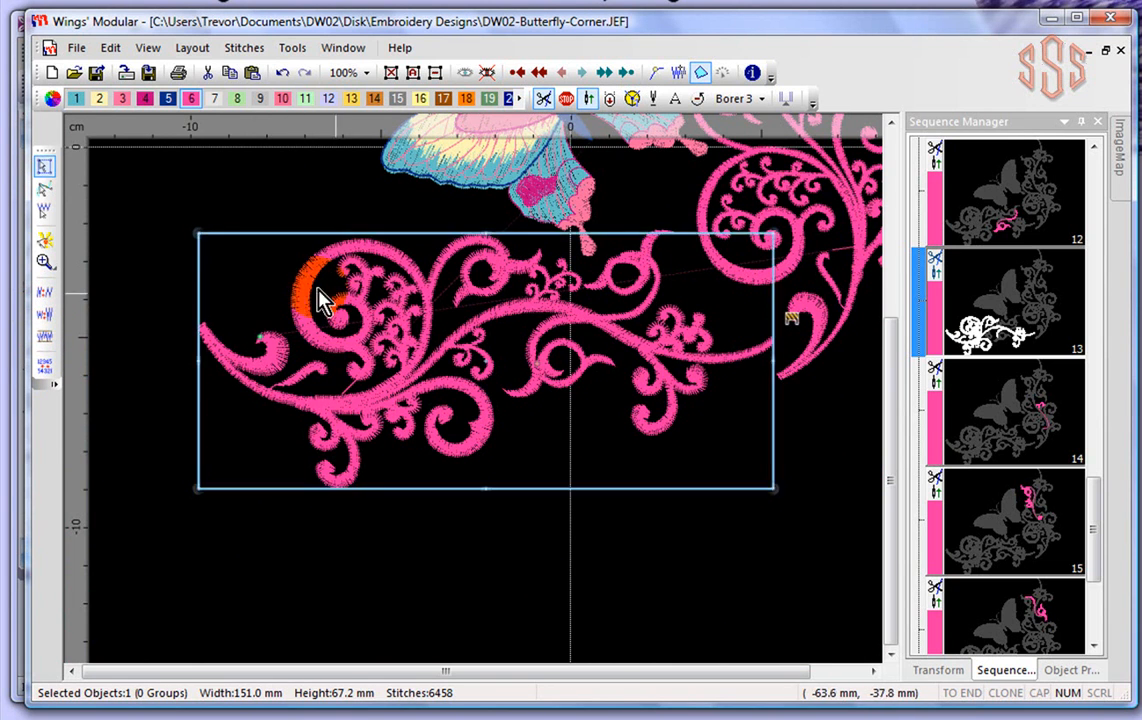
{"action": "scroll", "coordinate": [301, 295], "scroll_direction": "up", "scroll_amount": 2}
{"action": "scroll", "coordinate": [304, 296], "scroll_direction": "up", "scroll_amount": 1}
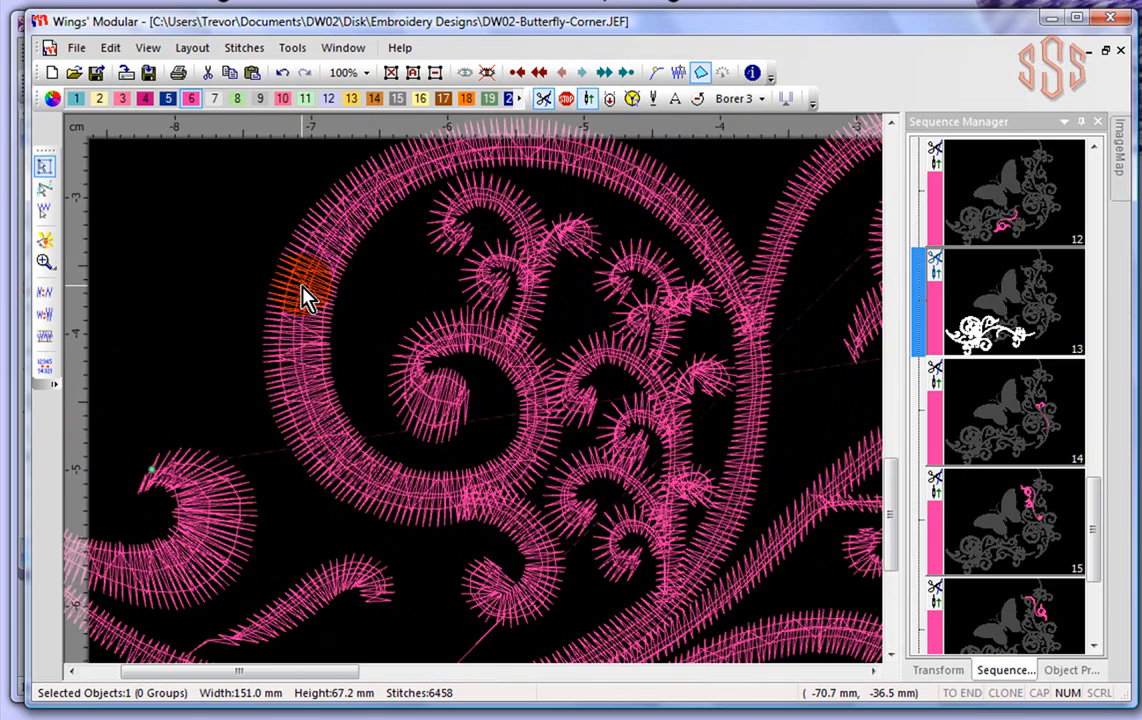
{"action": "left_click", "coordinate": [44, 335]}
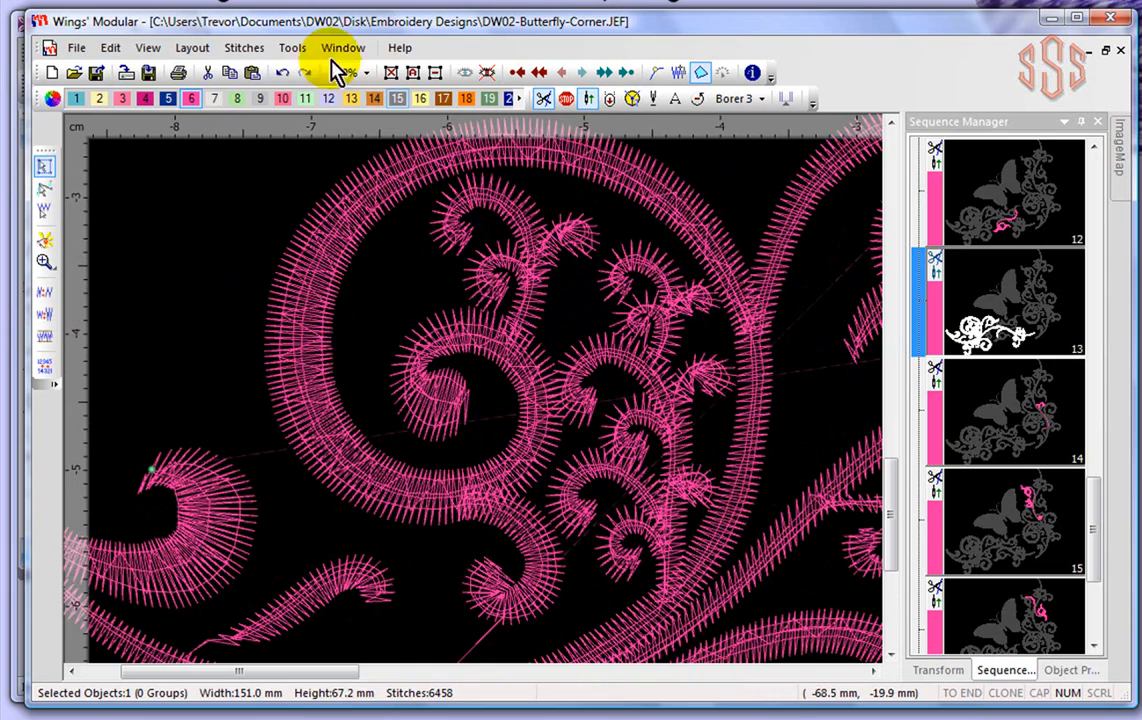
{"action": "left_click", "coordinate": [283, 72]}
{"action": "left_click", "coordinate": [322, 289]}
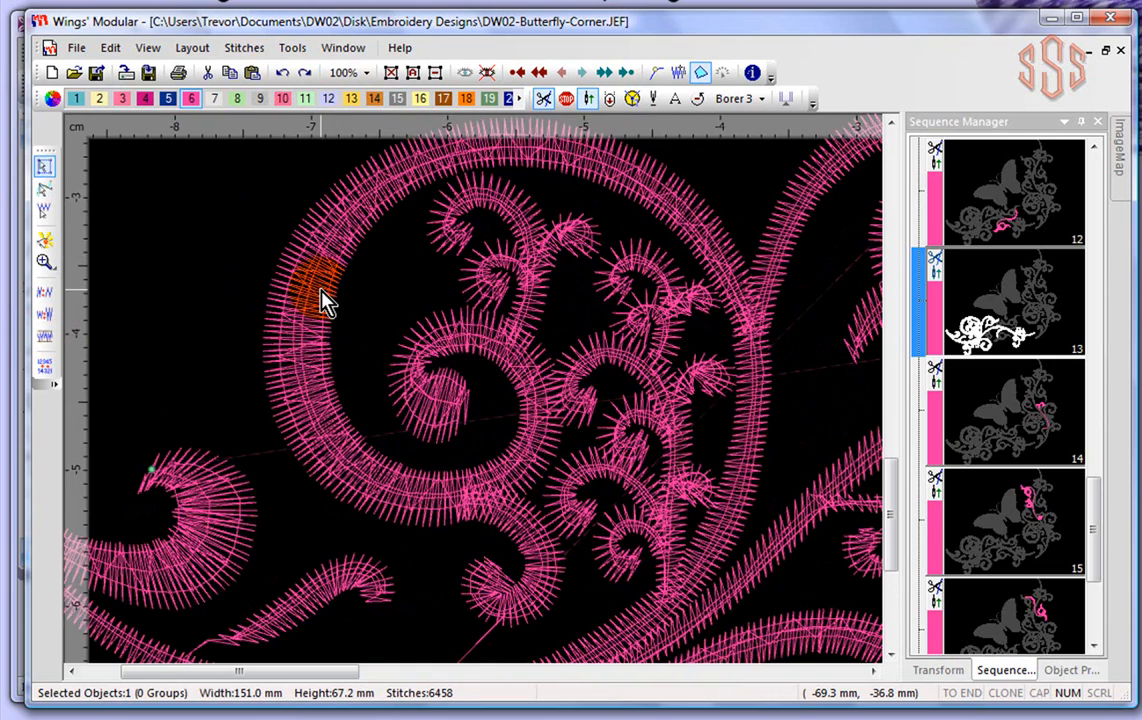
Smooth out the stitches of the large lower-left scroll with Filter.
{"action": "scroll", "coordinate": [322, 290], "scroll_direction": "up", "scroll_amount": 2}
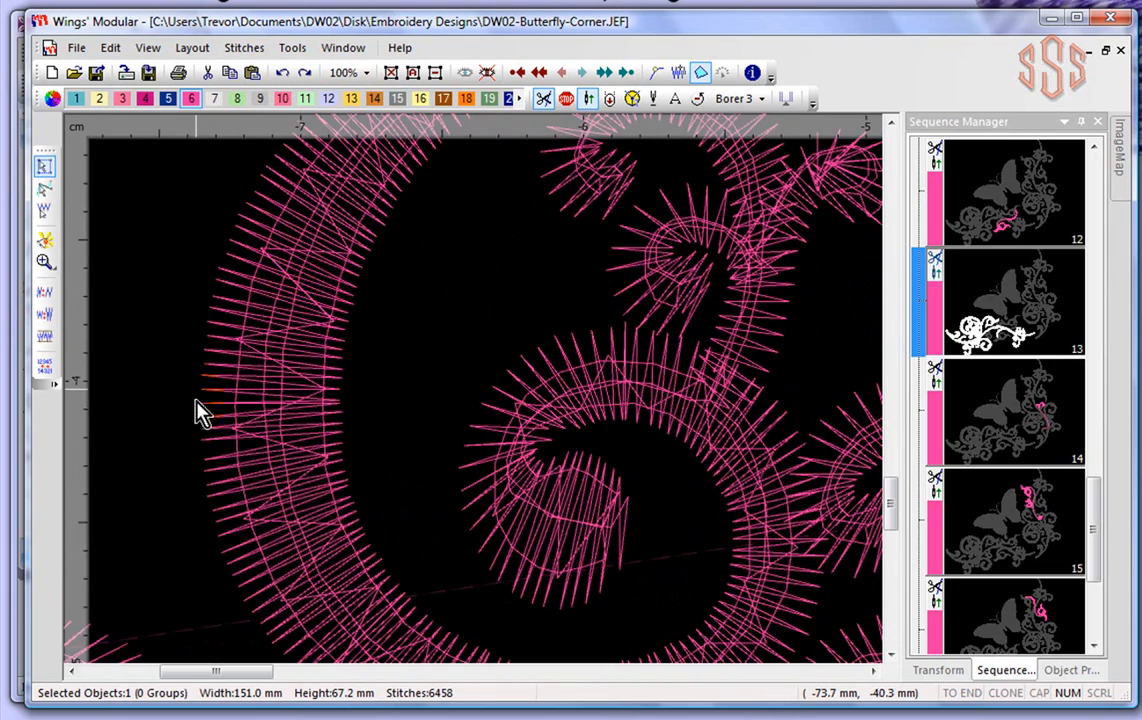
{"action": "left_click", "coordinate": [50, 366]}
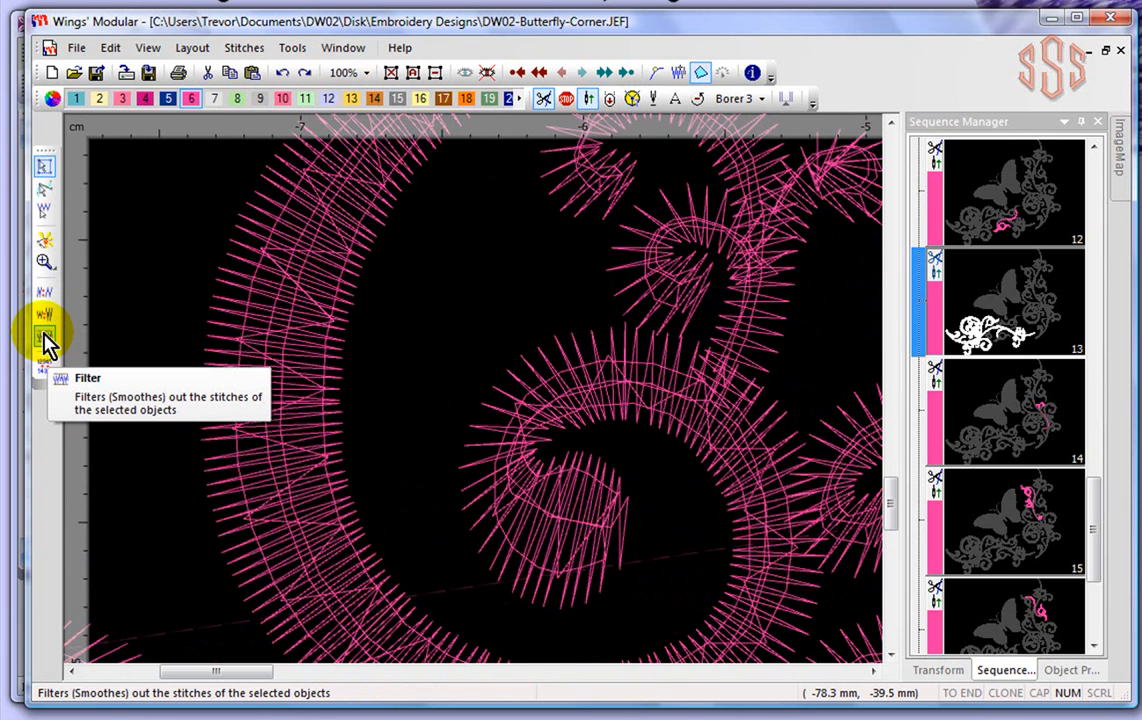
{"action": "left_click", "coordinate": [45, 340]}
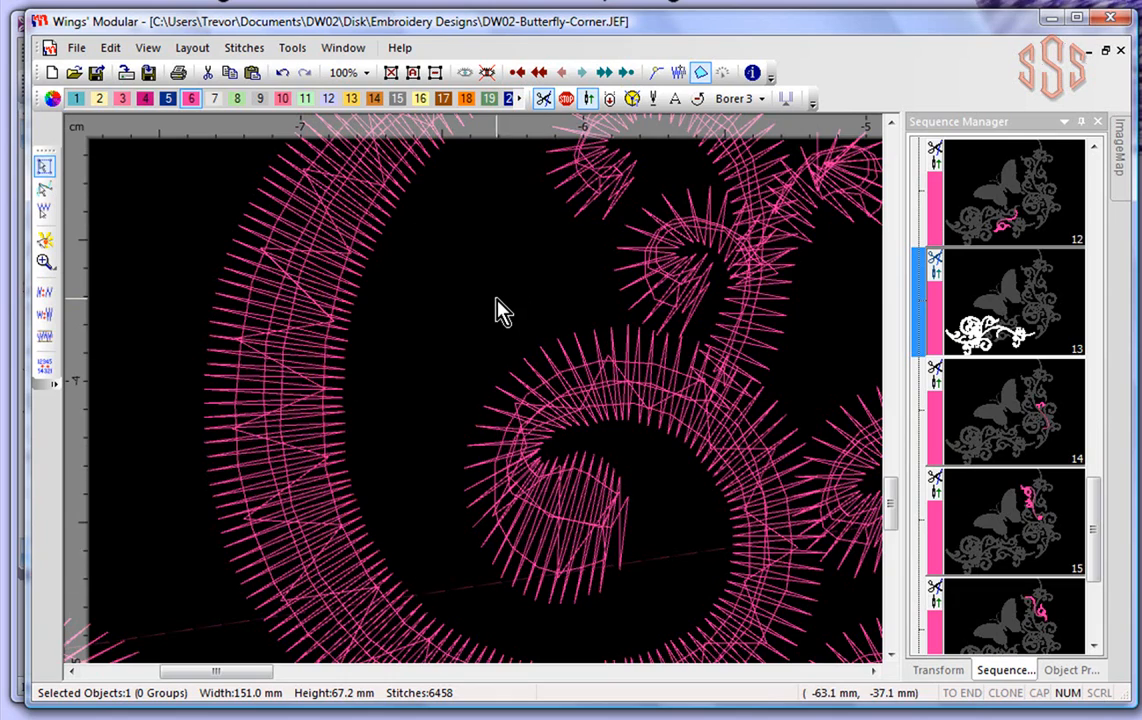
Try pulling a few outer stitch points of the ringed scroll's satin edge outward using stitch editing, and undo the last move.
{"action": "scroll", "coordinate": [500, 310], "scroll_direction": "down", "scroll_amount": 8}
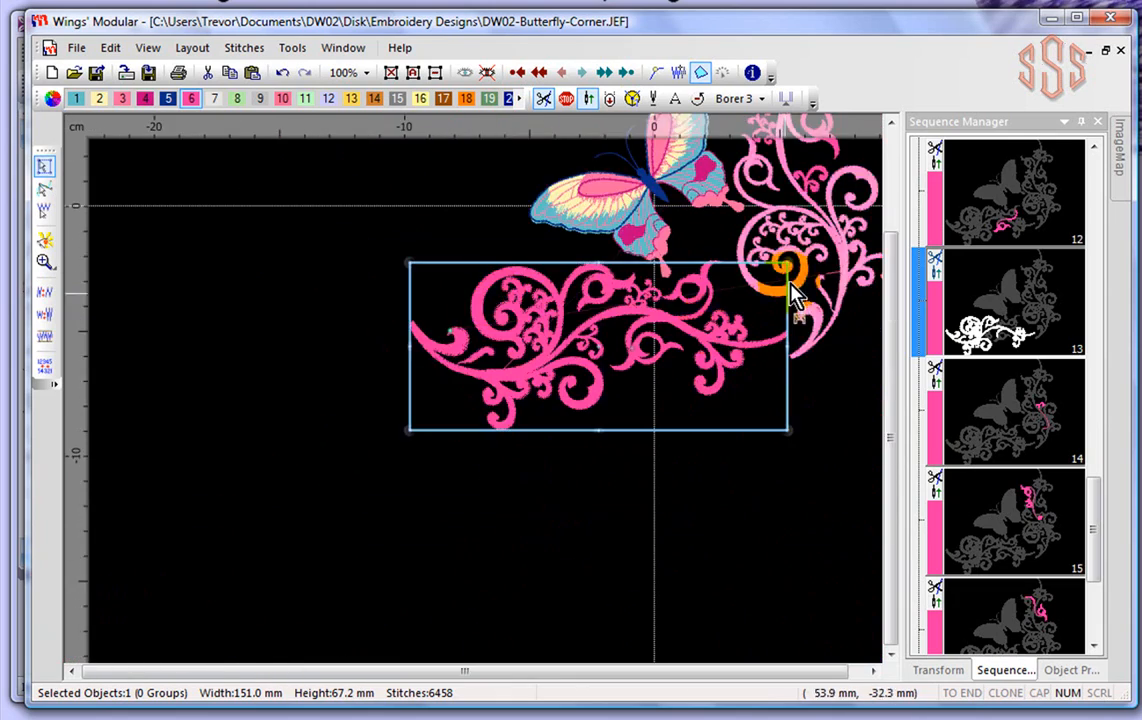
{"action": "scroll", "coordinate": [780, 277], "scroll_direction": "down", "scroll_amount": 2}
{"action": "scroll", "coordinate": [811, 229], "scroll_direction": "up", "scroll_amount": 8}
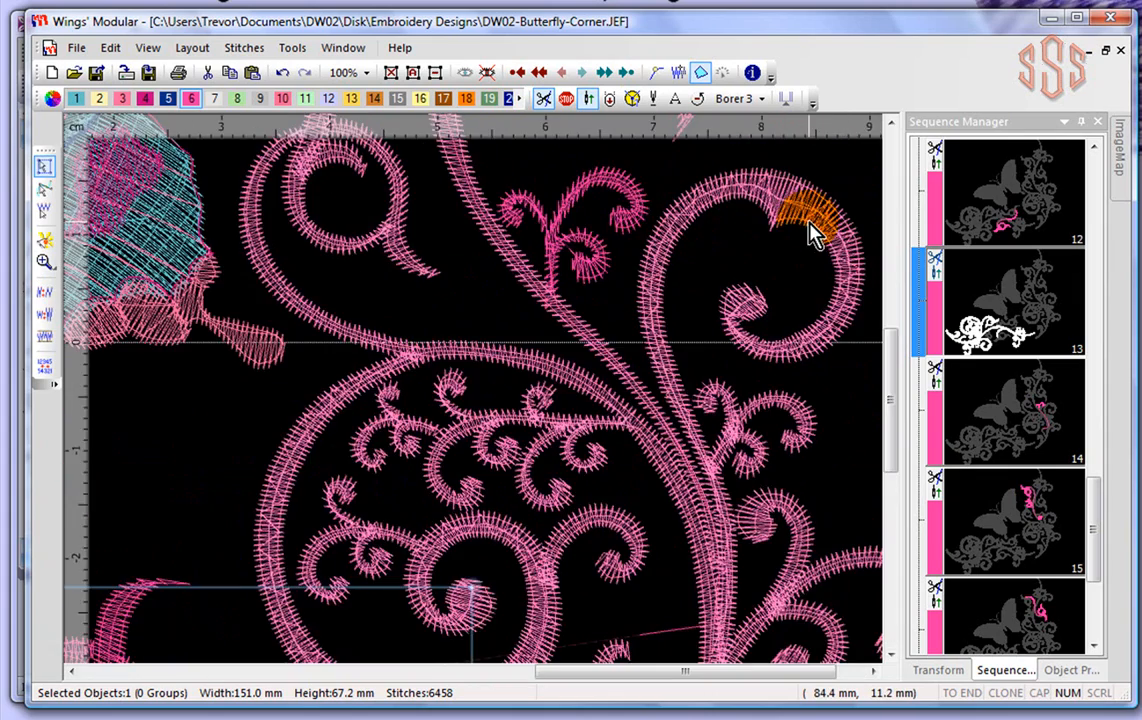
{"action": "scroll", "coordinate": [832, 215], "scroll_direction": "up", "scroll_amount": 3}
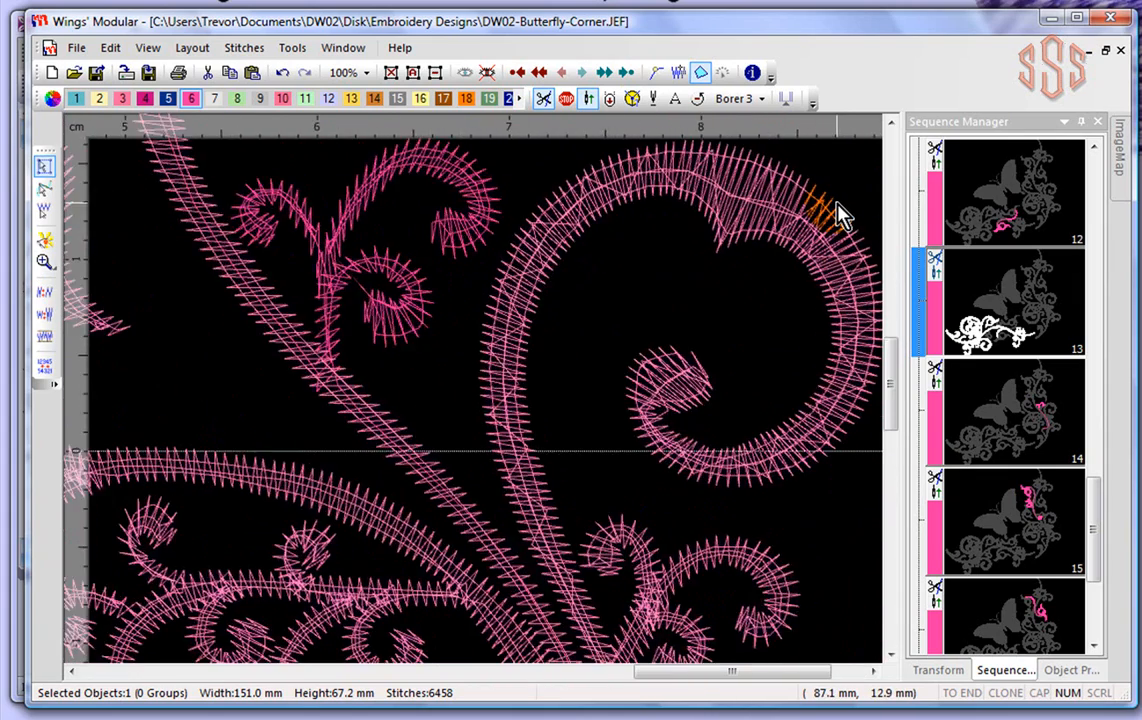
{"action": "scroll", "coordinate": [838, 215], "scroll_direction": "down", "scroll_amount": 1}
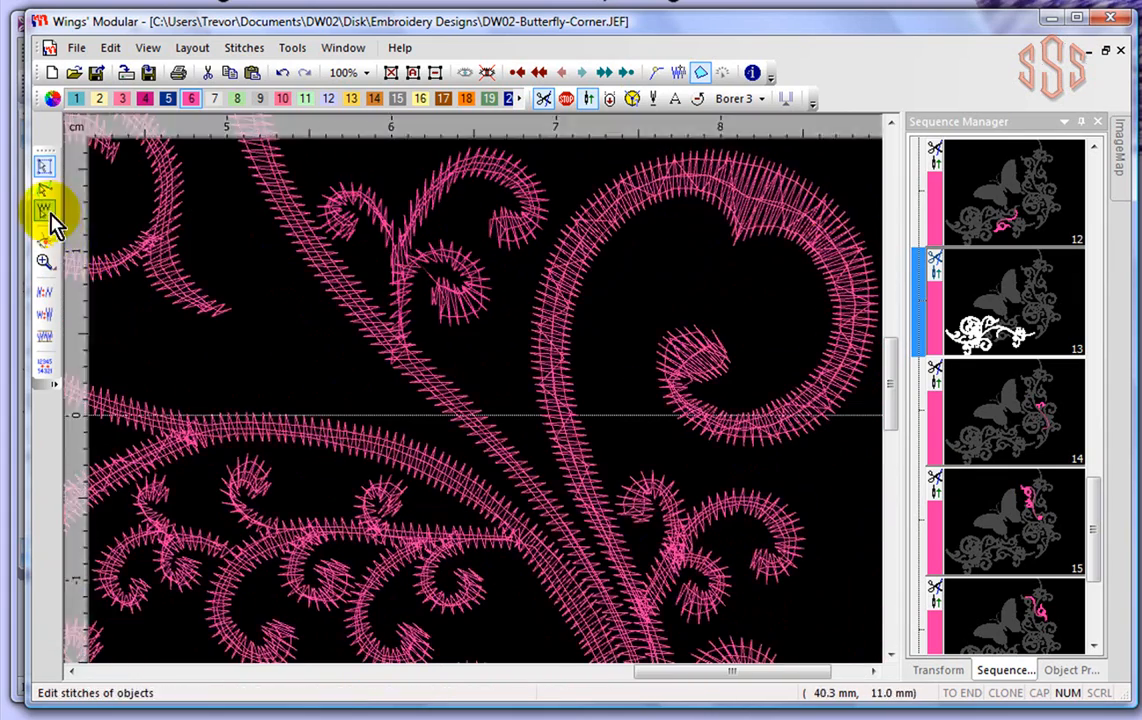
{"action": "left_click", "coordinate": [45, 212]}
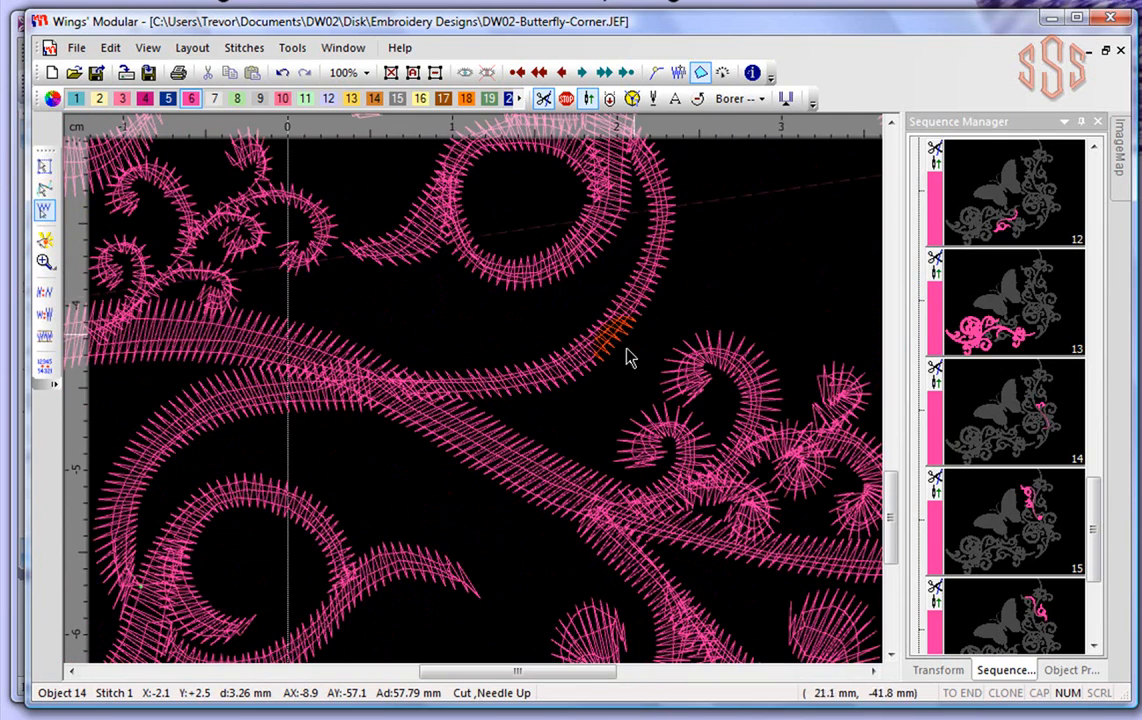
{"action": "scroll", "coordinate": [658, 266], "scroll_direction": "up", "scroll_amount": 3}
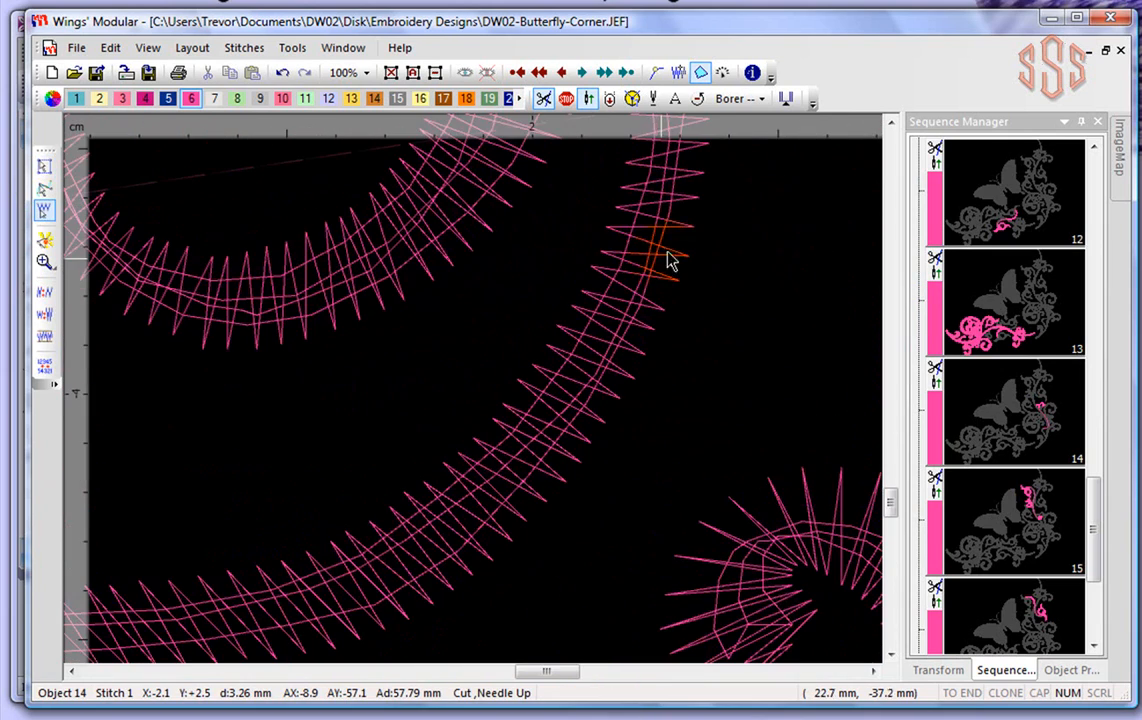
{"action": "left_click_drag", "start_coordinate": [689, 262], "coordinate": [719, 266]}
{"action": "left_click", "coordinate": [663, 314]}
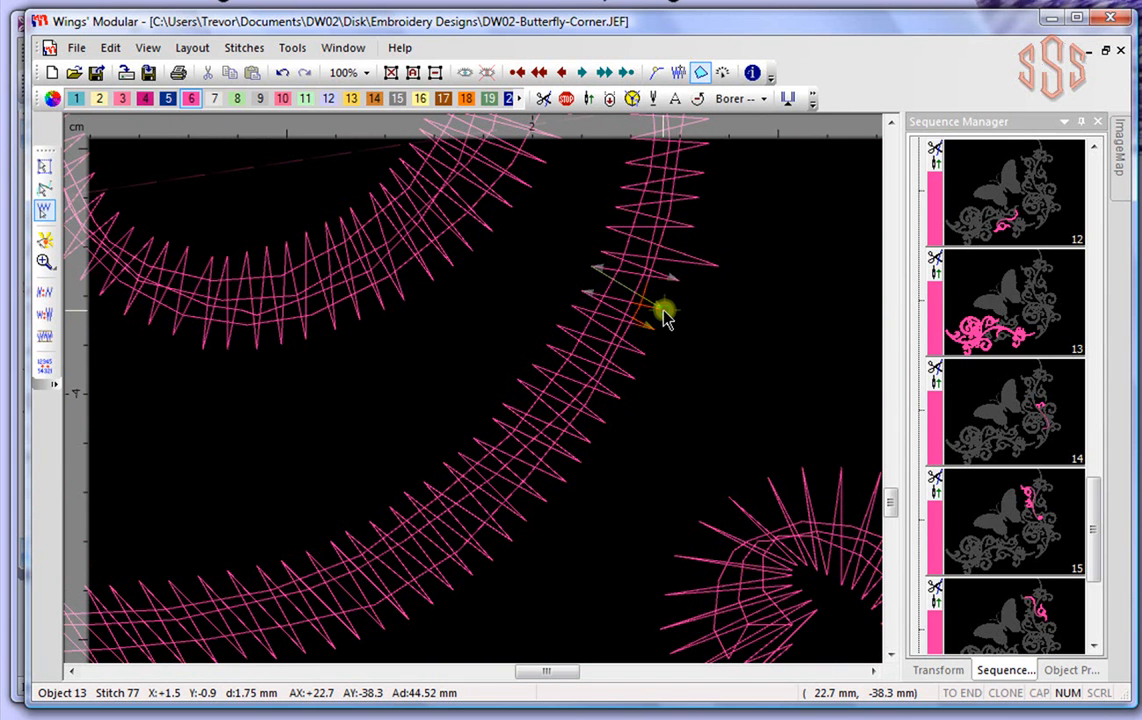
{"action": "left_click", "coordinate": [643, 353]}
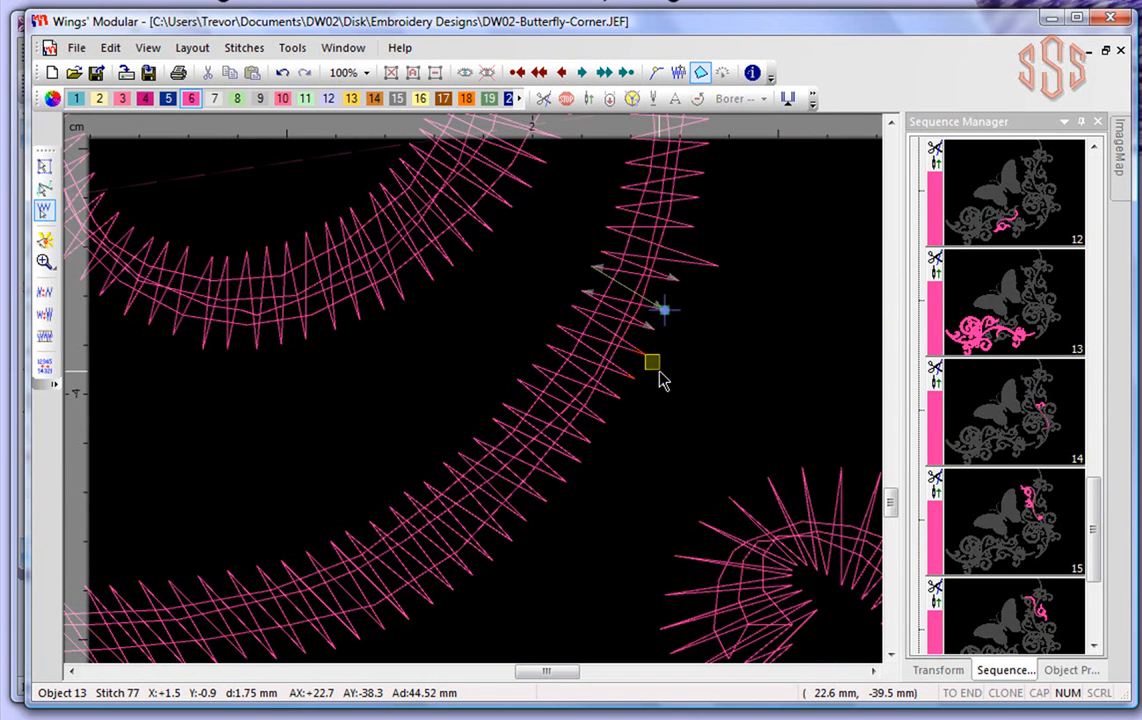
{"action": "left_click_drag", "start_coordinate": [645, 359], "coordinate": [668, 376]}
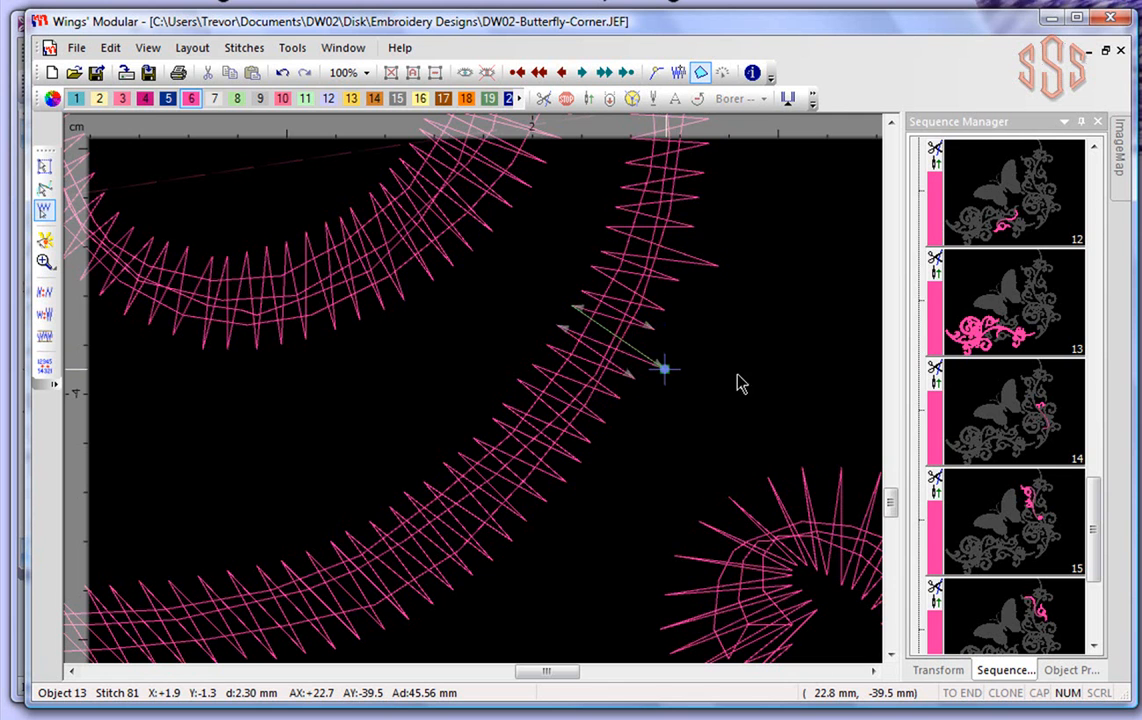
{"action": "key", "text": "ctrl+z"}
{"action": "scroll", "coordinate": [753, 358], "scroll_direction": "down", "scroll_amount": 3}
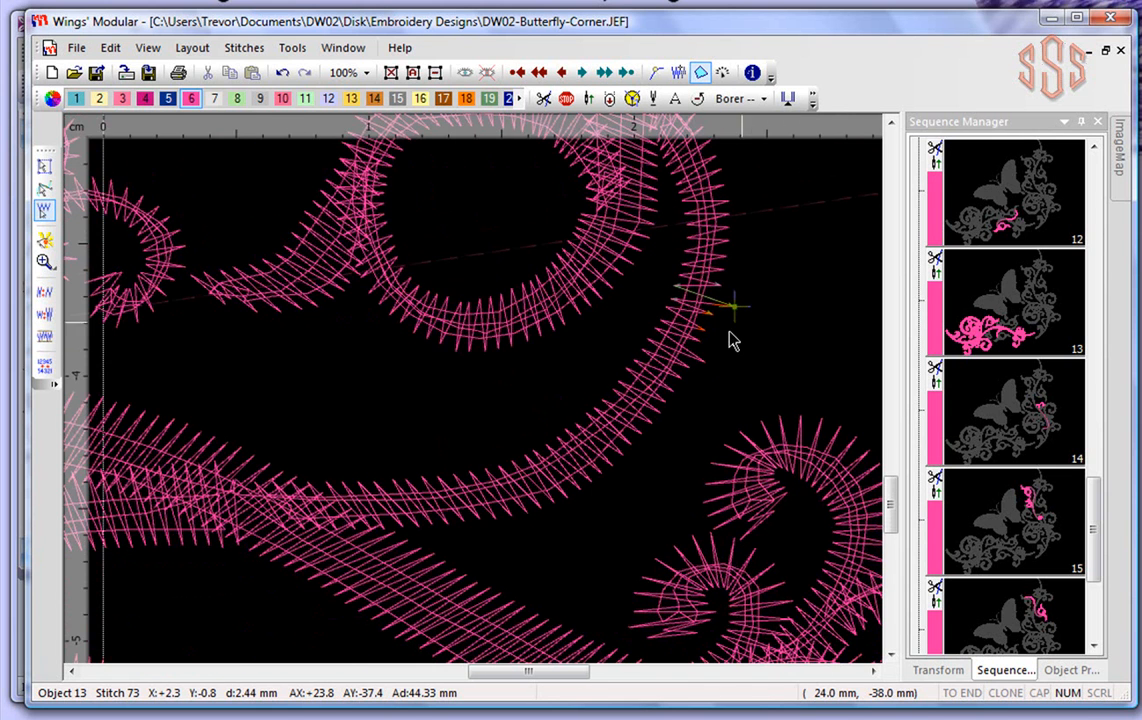
{"action": "left_click", "coordinate": [45, 166]}
{"action": "left_click", "coordinate": [703, 250]}
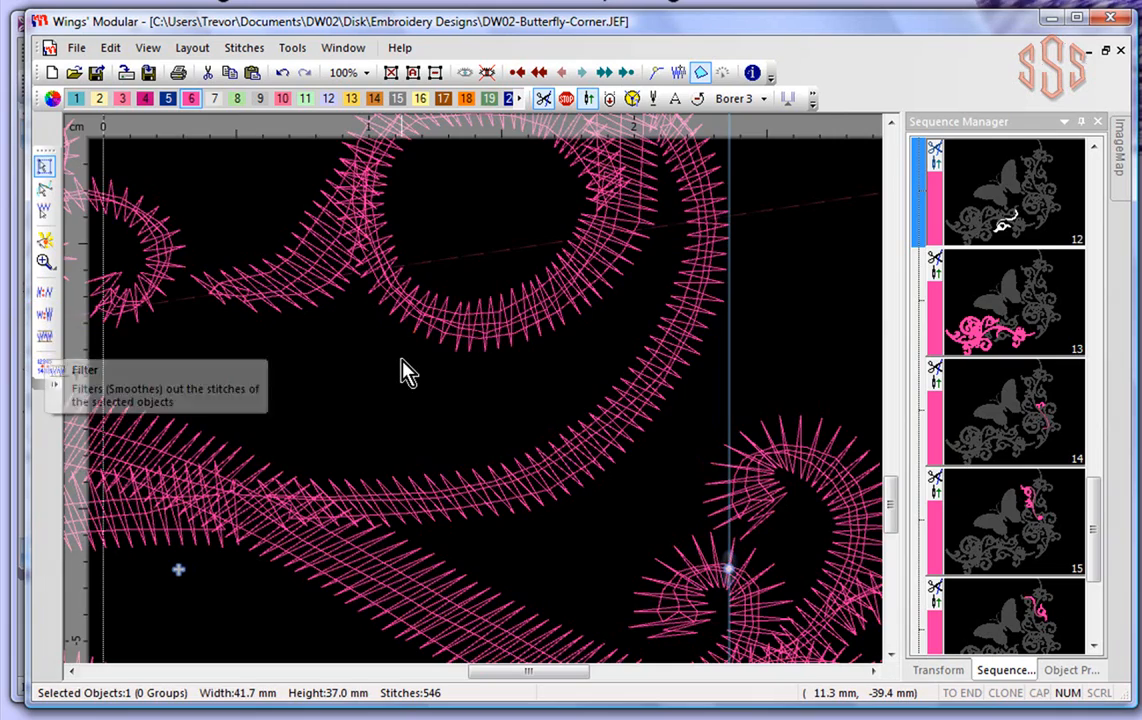
{"action": "scroll", "coordinate": [400, 370], "scroll_direction": "down", "scroll_amount": 2}
{"action": "scroll", "coordinate": [399, 366], "scroll_direction": "down", "scroll_amount": 5}
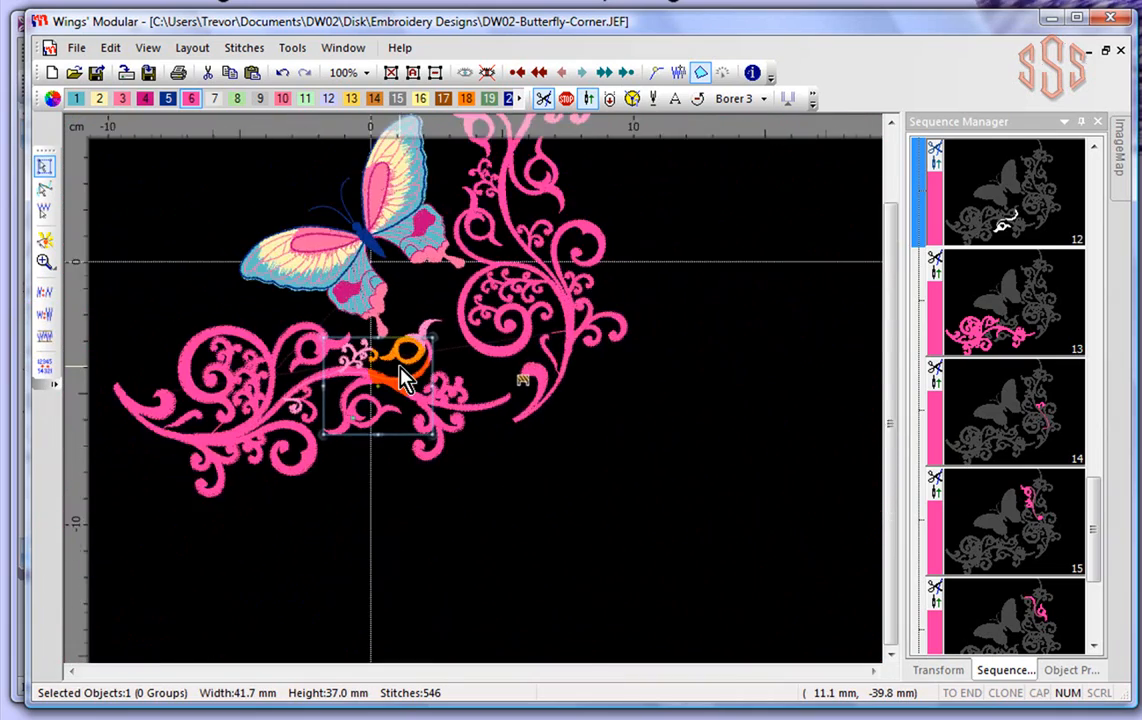
{"action": "left_click", "coordinate": [347, 534]}
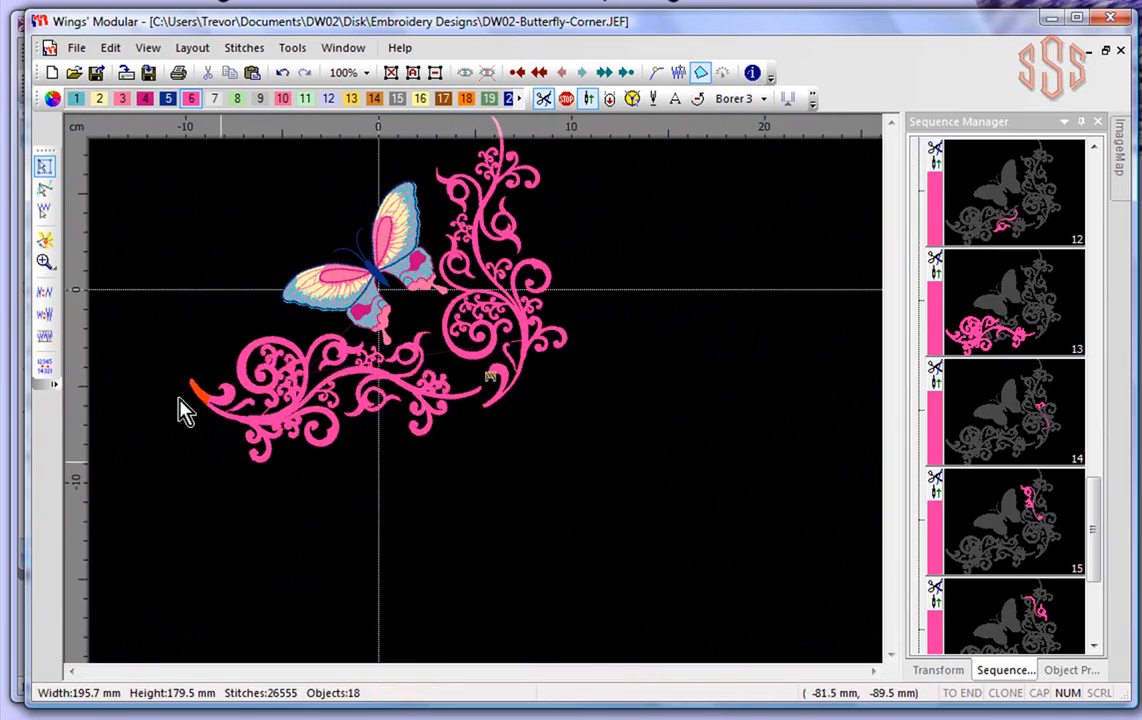
Select the four lower-left scroll objects, invert the selection and cut the butterfly and all other scrolls from the design.
{"action": "left_click_drag", "start_coordinate": [153, 319], "coordinate": [492, 466]}
{"action": "left_click", "coordinate": [528, 477]}
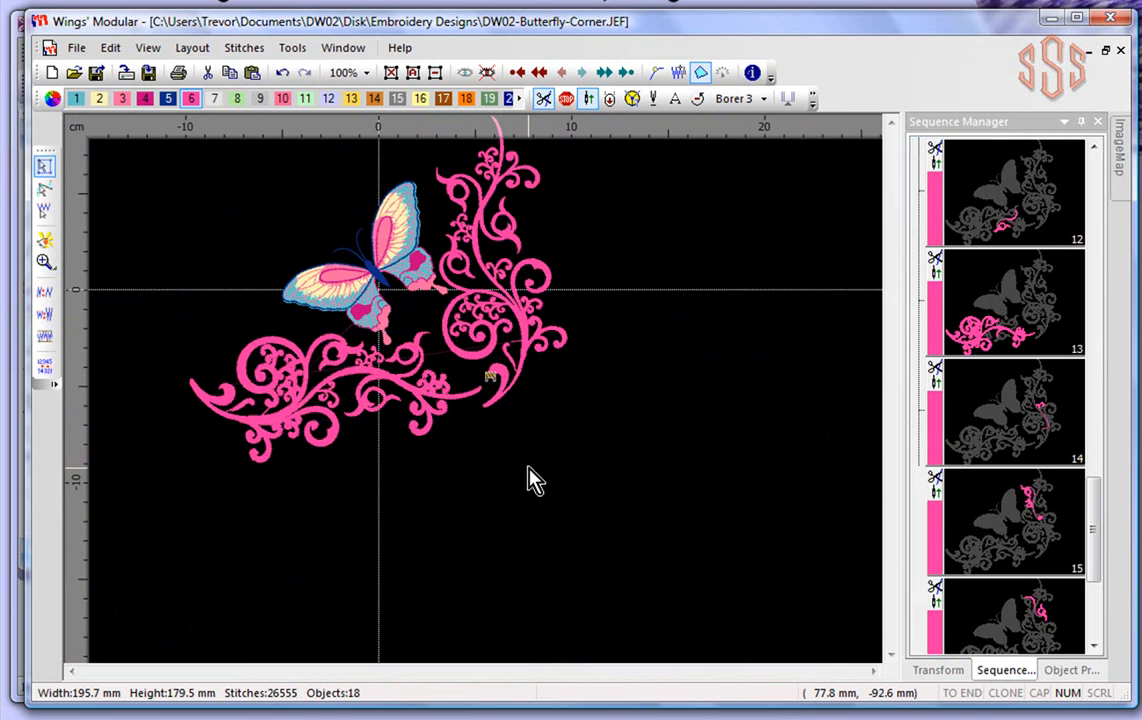
{"action": "left_click_drag", "start_coordinate": [147, 321], "coordinate": [487, 478]}
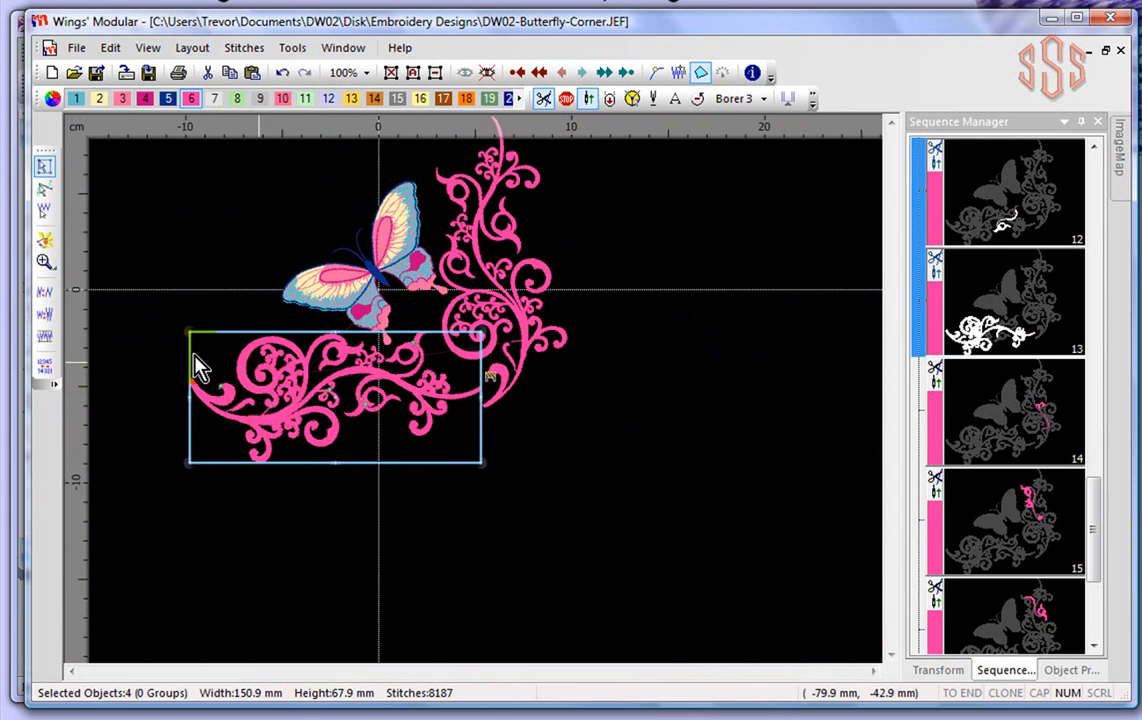
{"action": "left_click", "coordinate": [435, 73]}
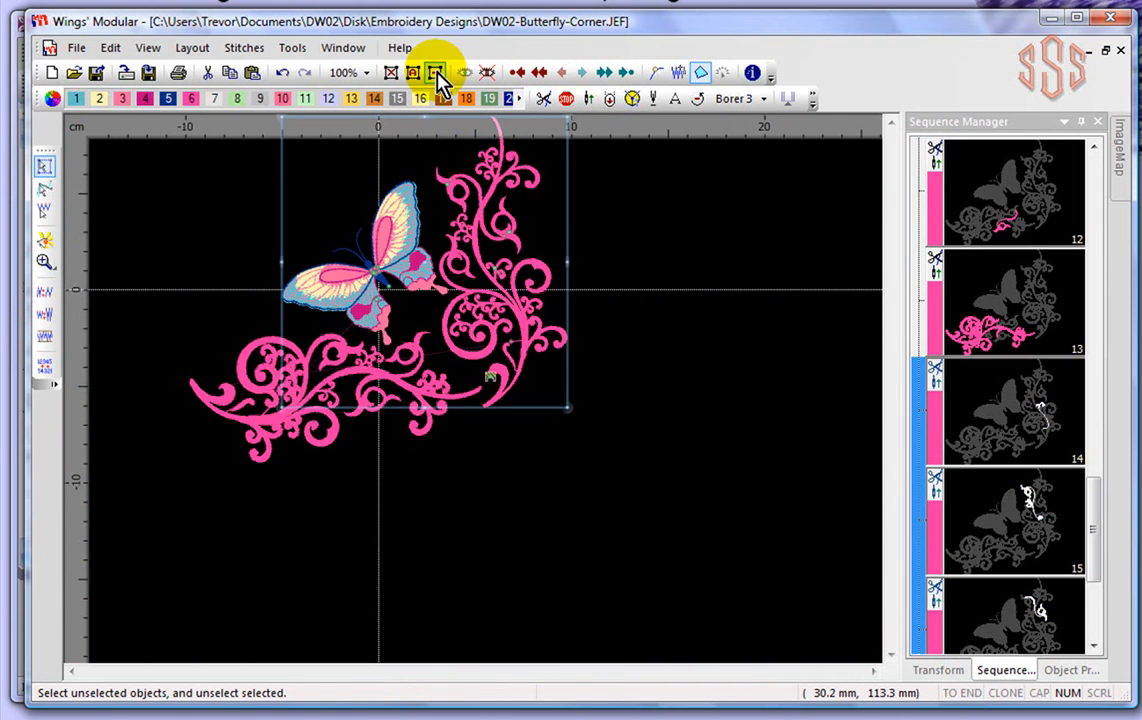
{"action": "left_click", "coordinate": [208, 74]}
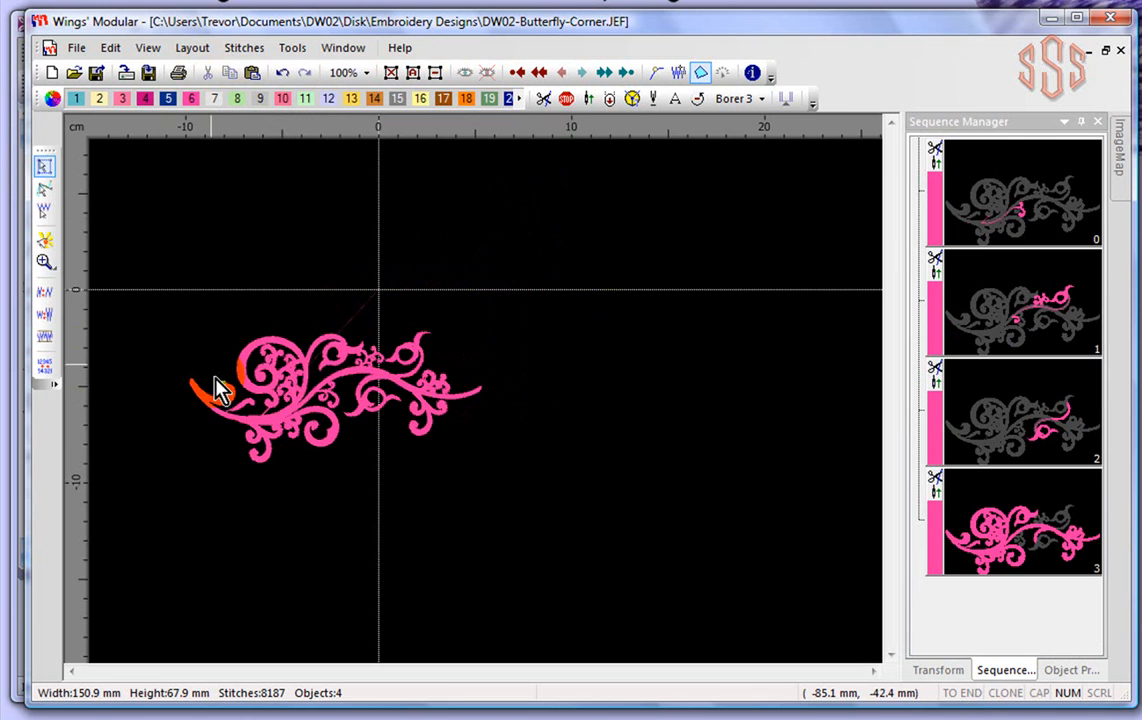
Play the stitching sequence of the remaining scrolls in Slow redraw, raising the speed to 9900 RPM, and stop the playback at the end.
{"action": "scroll", "coordinate": [230, 395], "scroll_direction": "up", "scroll_amount": 3}
{"action": "scroll", "coordinate": [245, 410], "scroll_direction": "up", "scroll_amount": 1}
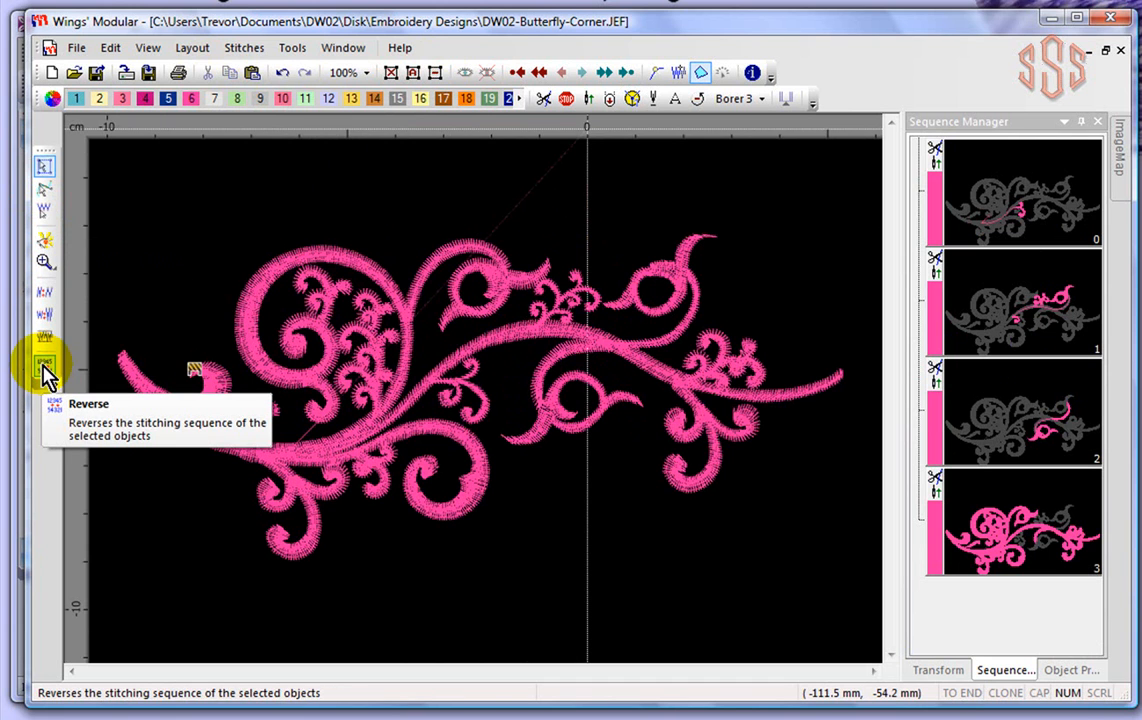
{"action": "left_click", "coordinate": [44, 211]}
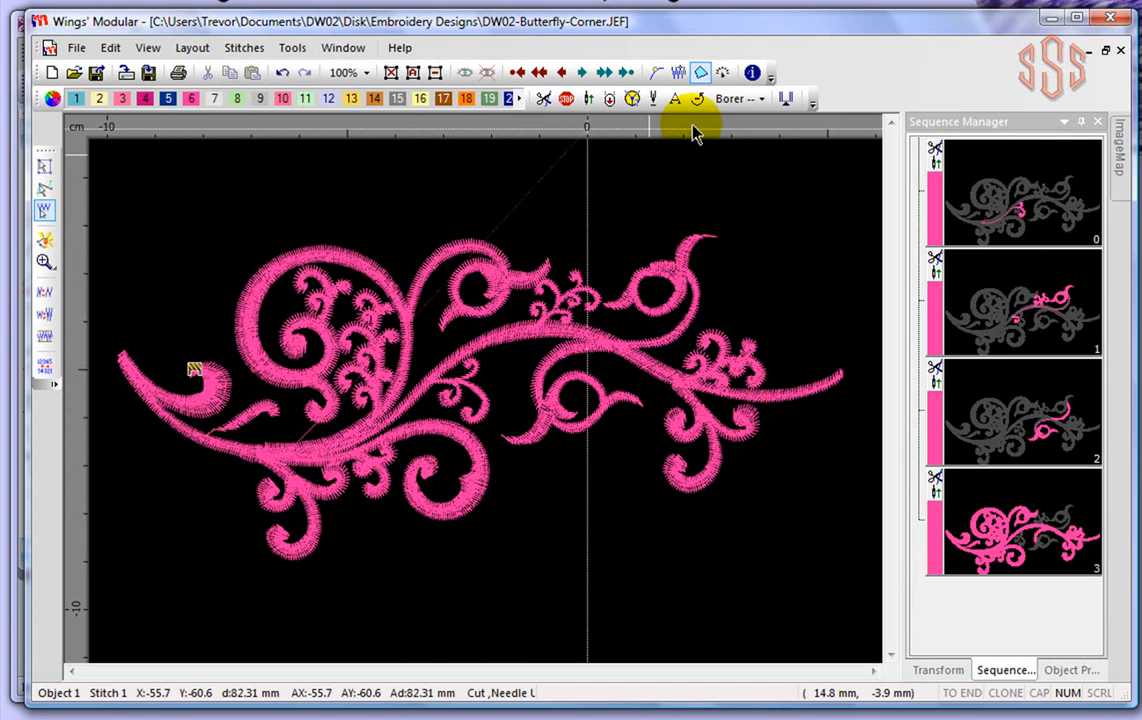
{"action": "left_click", "coordinate": [722, 73]}
{"action": "left_click", "coordinate": [163, 288]}
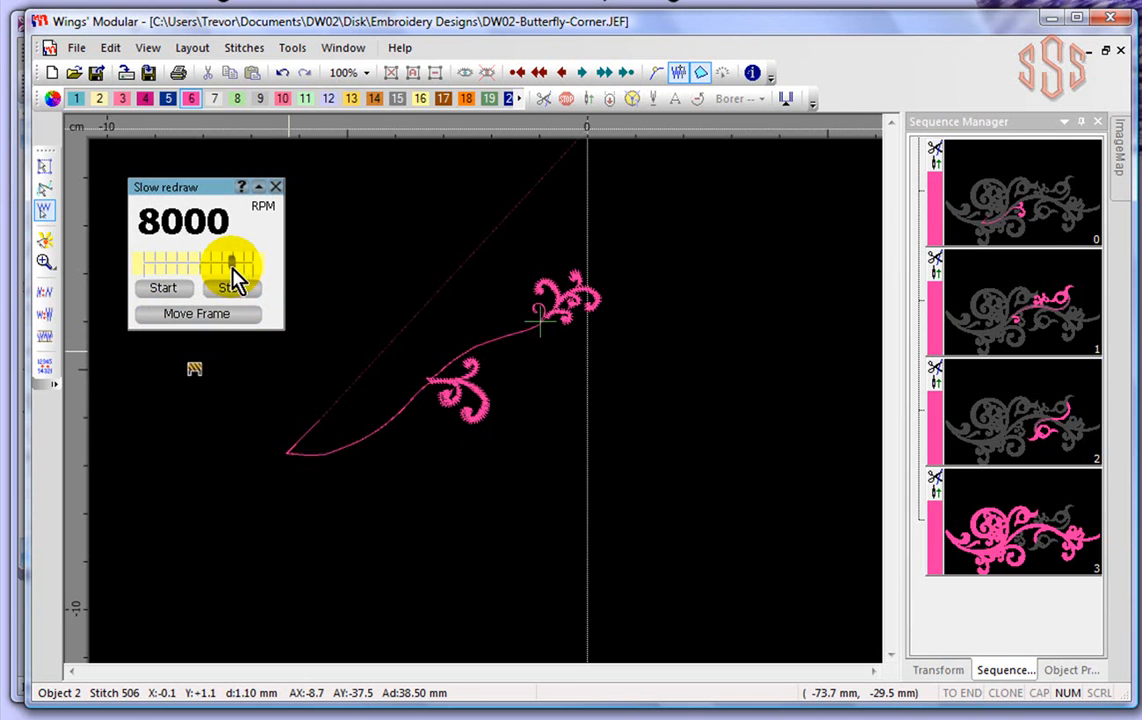
{"action": "left_click_drag", "start_coordinate": [230, 263], "coordinate": [250, 264]}
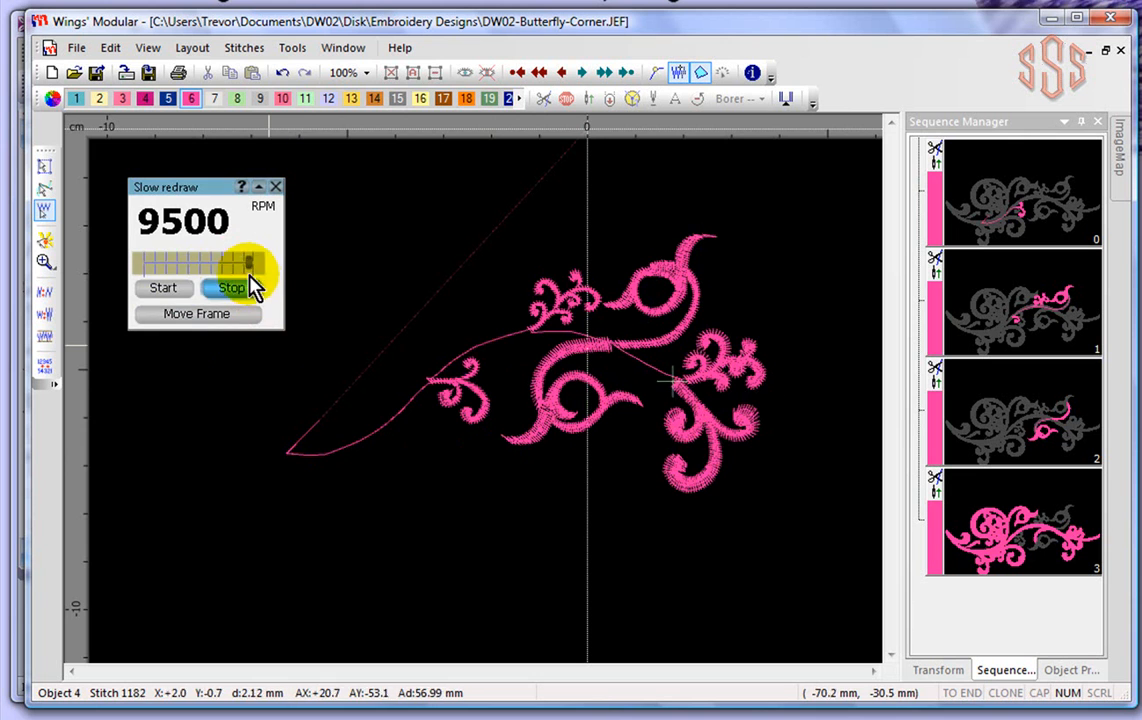
{"action": "left_click_drag", "start_coordinate": [250, 262], "coordinate": [258, 265]}
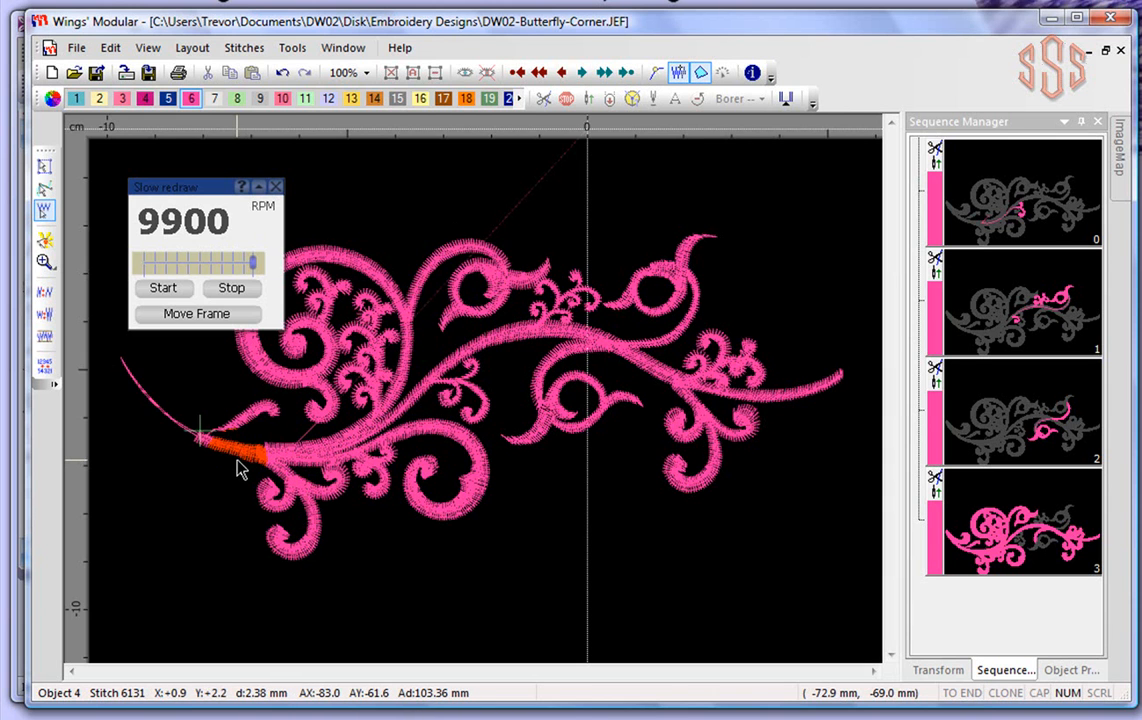
{"action": "left_click", "coordinate": [230, 288]}
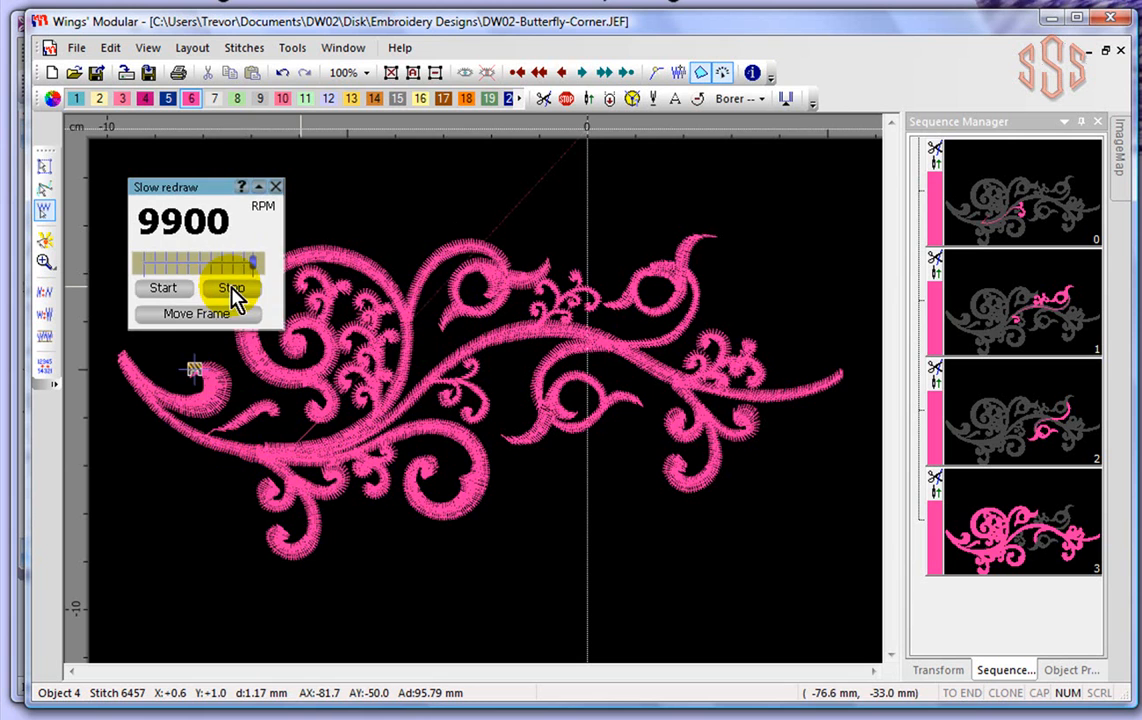
End the Slow redraw playback of the scrolls and close the redraw window.
{"action": "left_click", "coordinate": [195, 373]}
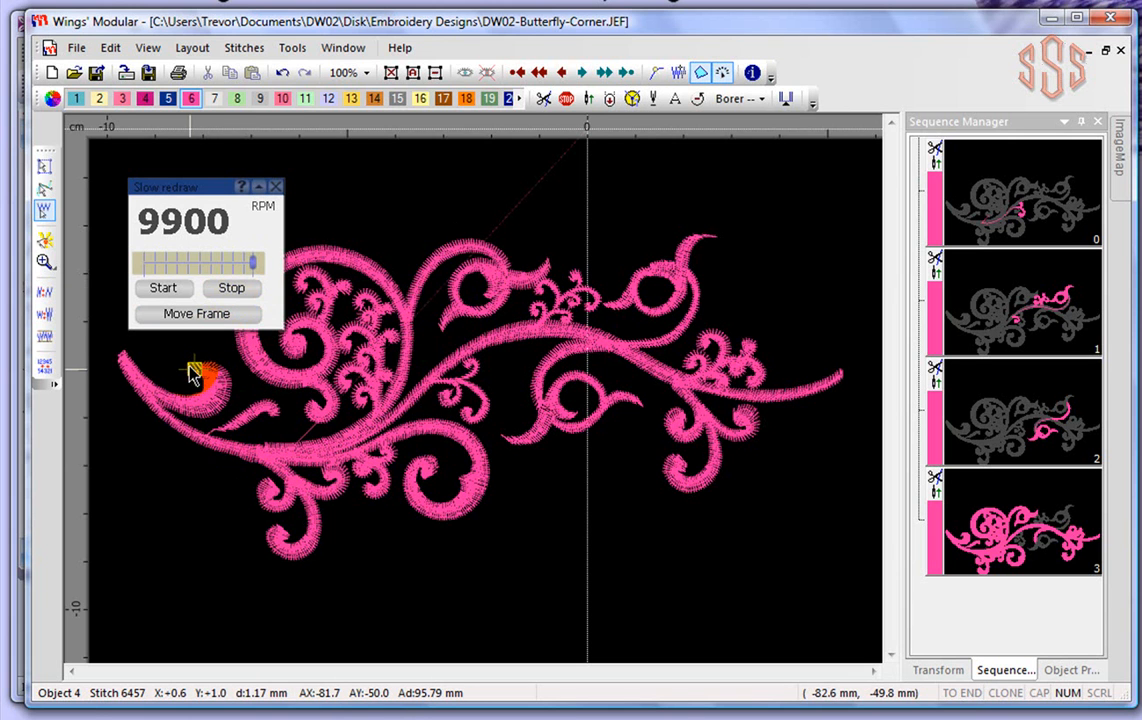
{"action": "left_click", "coordinate": [233, 289]}
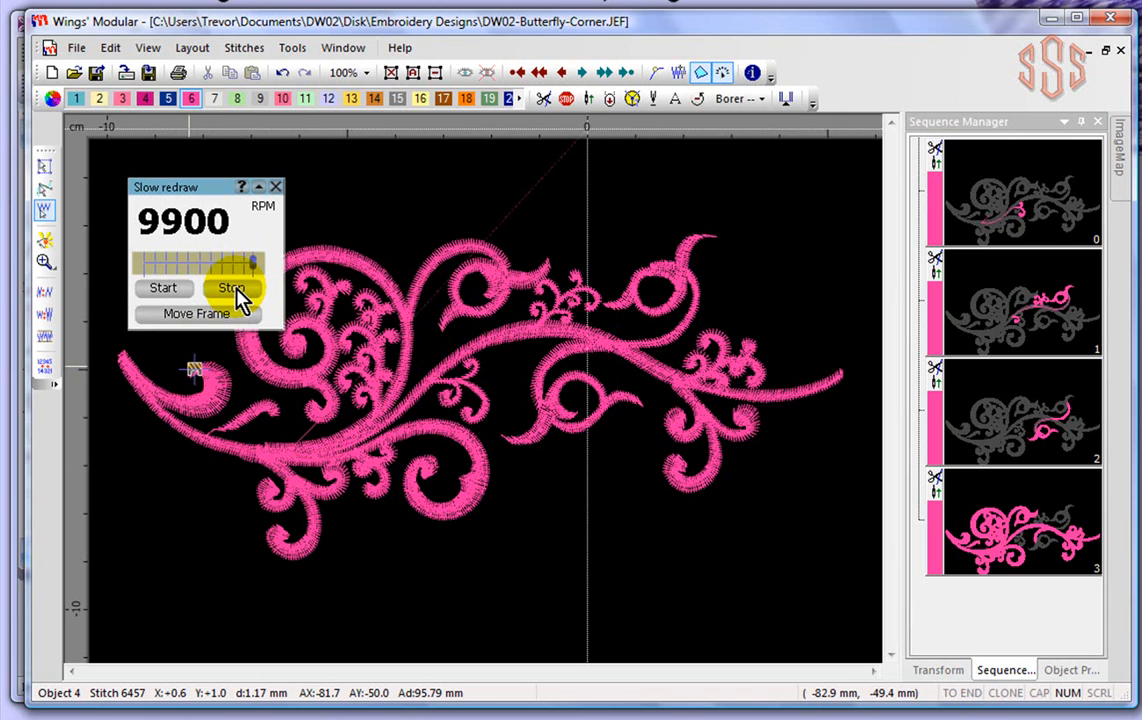
{"action": "left_click", "coordinate": [276, 187]}
{"action": "left_click", "coordinate": [392, 332]}
Select all four scroll objects as whole objects, reverse their stitching sequence, and clear the selection.
{"action": "left_click", "coordinate": [44, 166]}
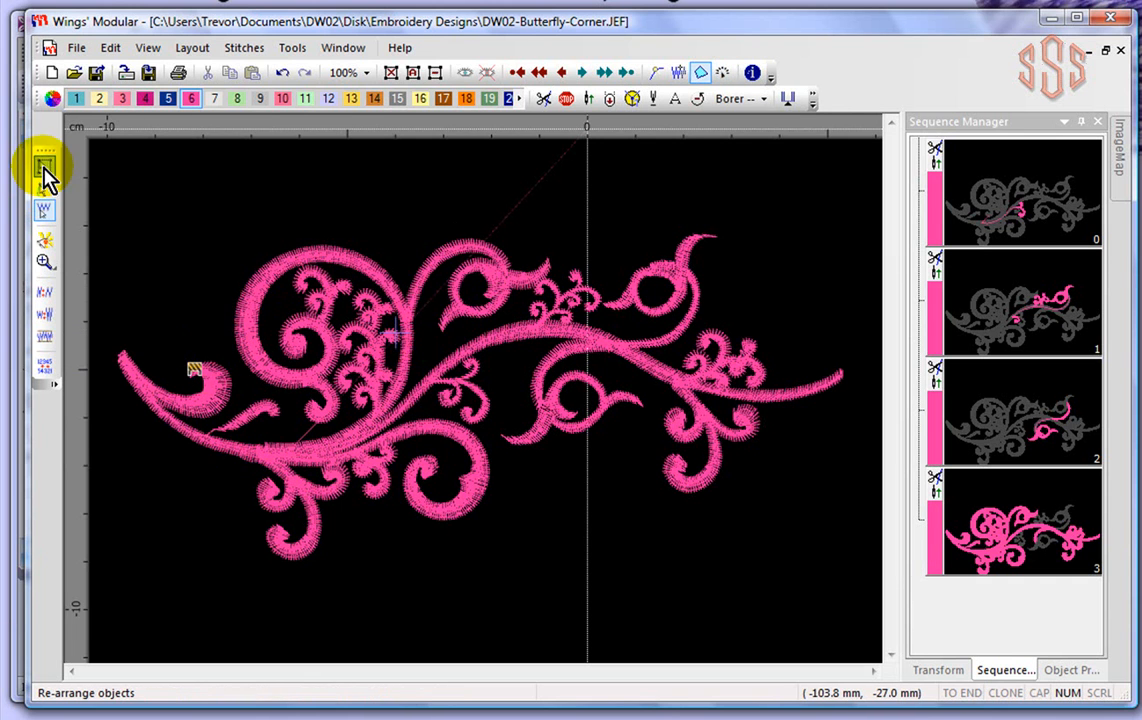
{"action": "left_click", "coordinate": [237, 186]}
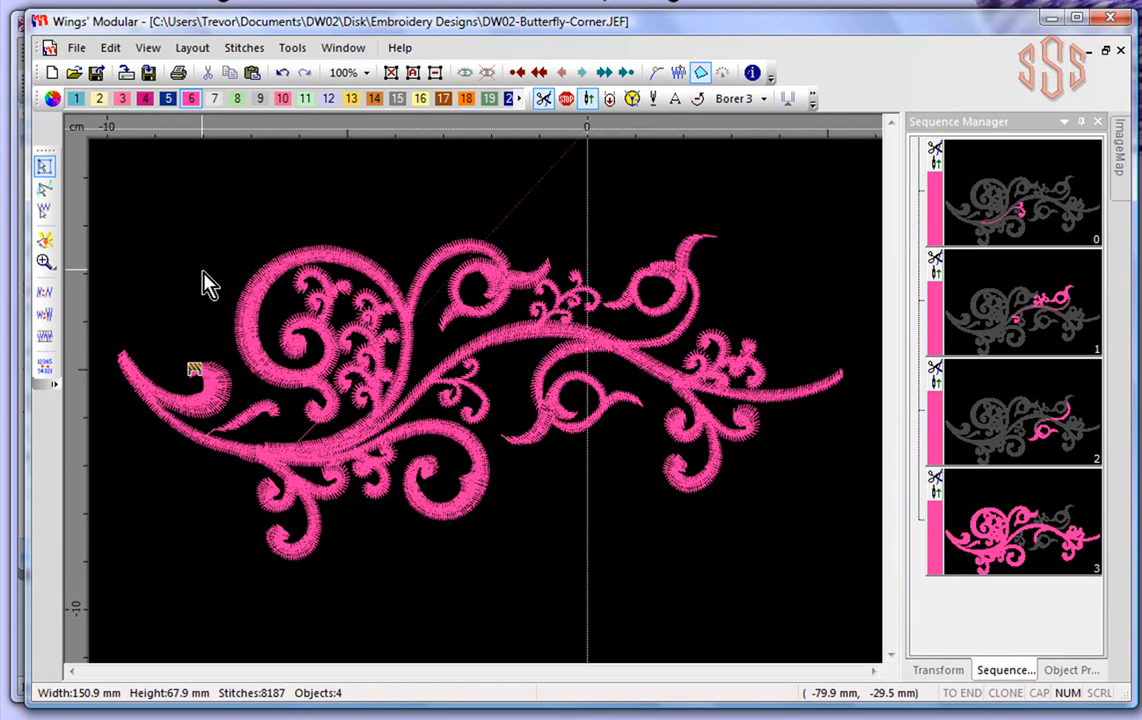
{"action": "scroll", "coordinate": [130, 222], "scroll_direction": "down", "scroll_amount": 2}
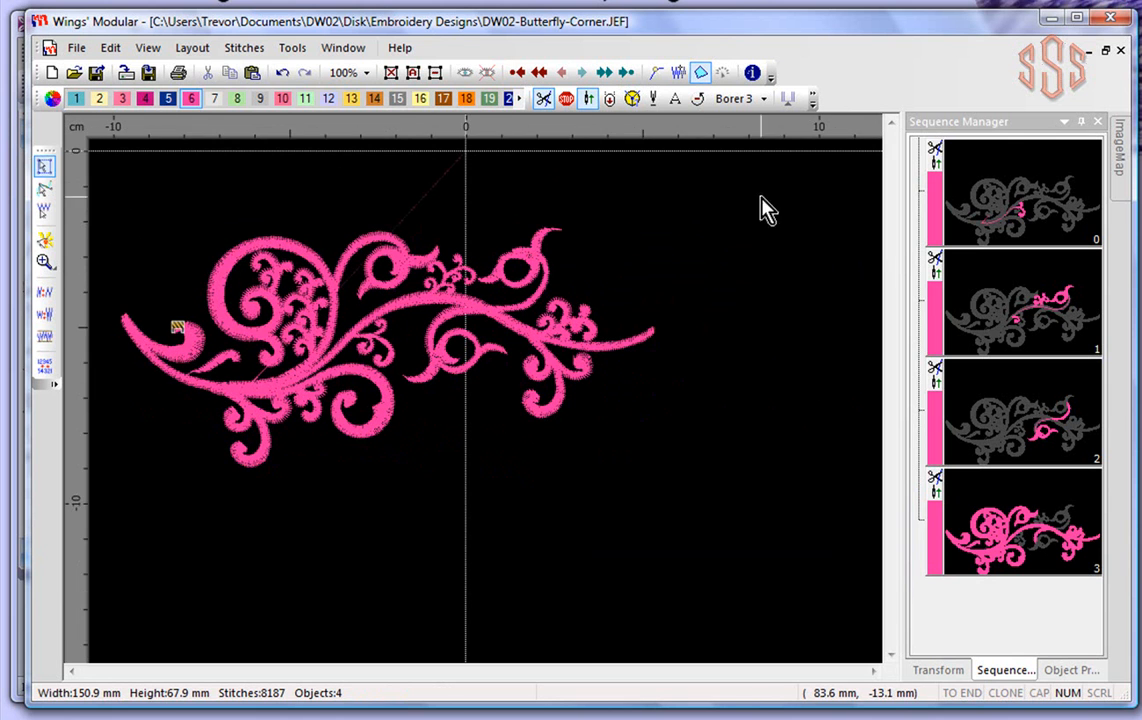
{"action": "left_click", "coordinate": [411, 71]}
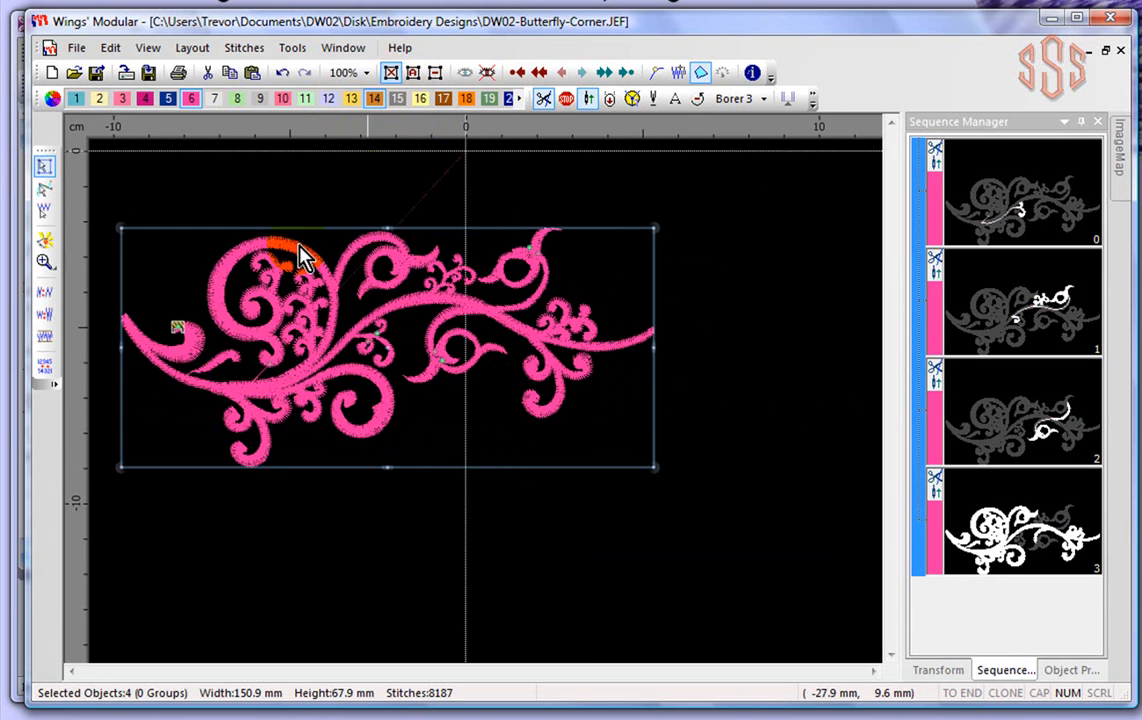
{"action": "left_click", "coordinate": [47, 376]}
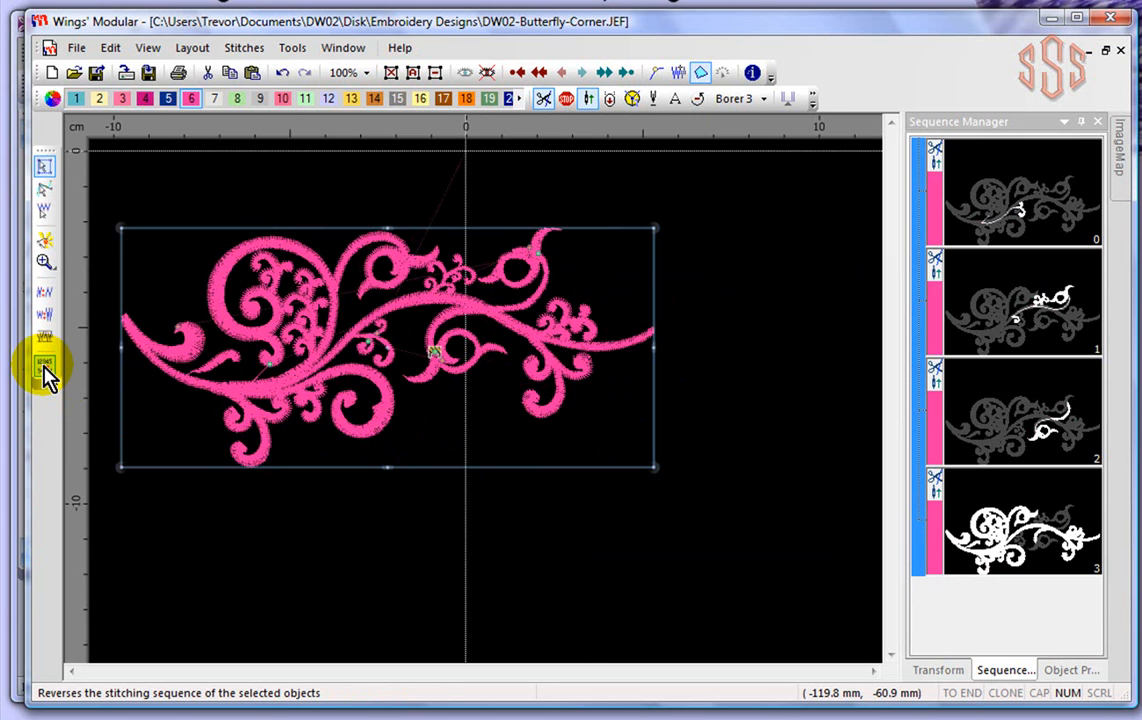
{"action": "left_click", "coordinate": [385, 553]}
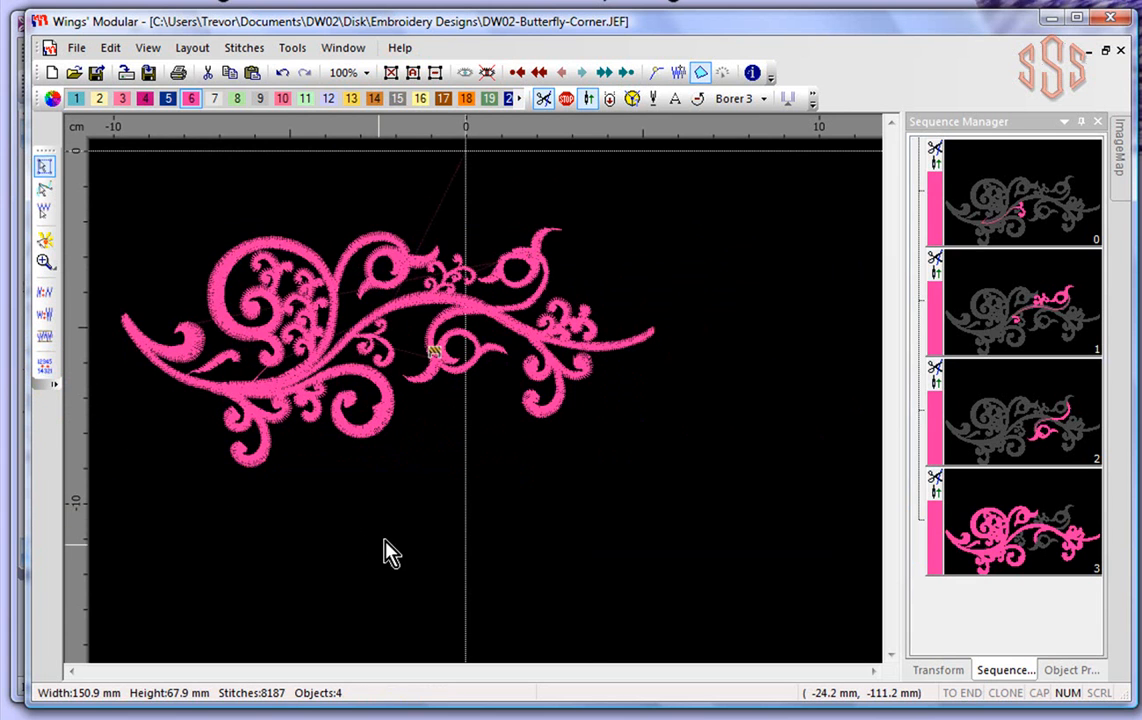
Play the scrolls' reversed stitching sequence in Slow redraw at 9900 RPM, then stop the playback and close the redraw window.
{"action": "left_click", "coordinate": [44, 210]}
{"action": "left_click", "coordinate": [720, 74]}
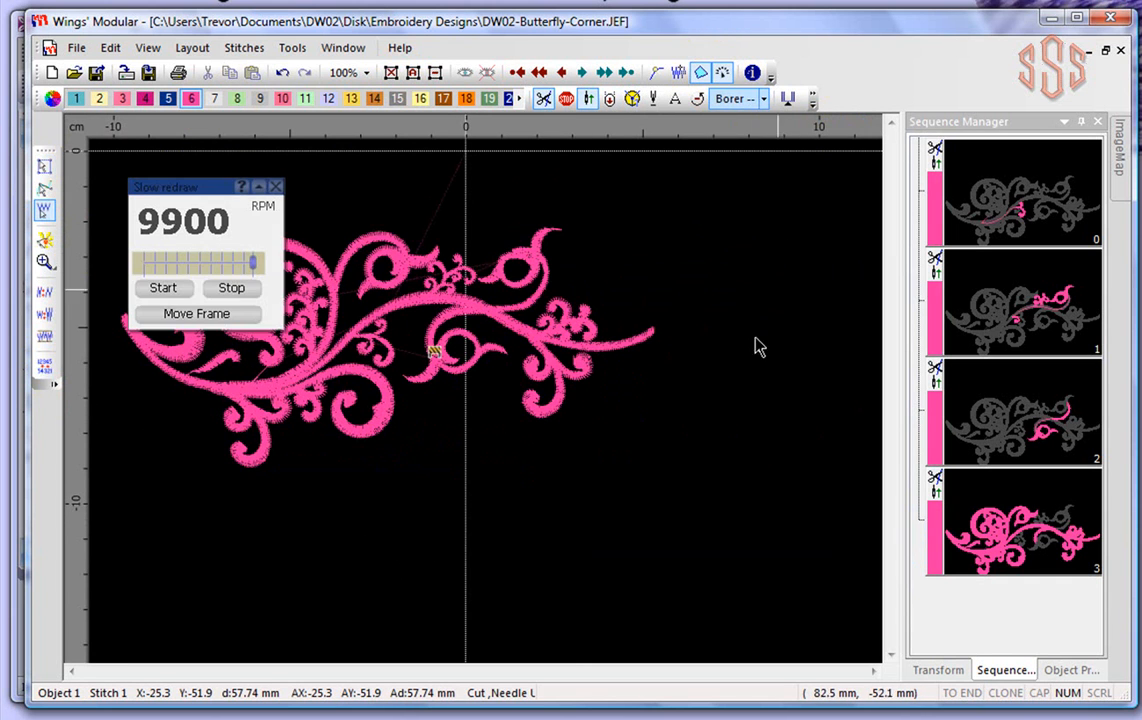
{"action": "left_click", "coordinate": [180, 288]}
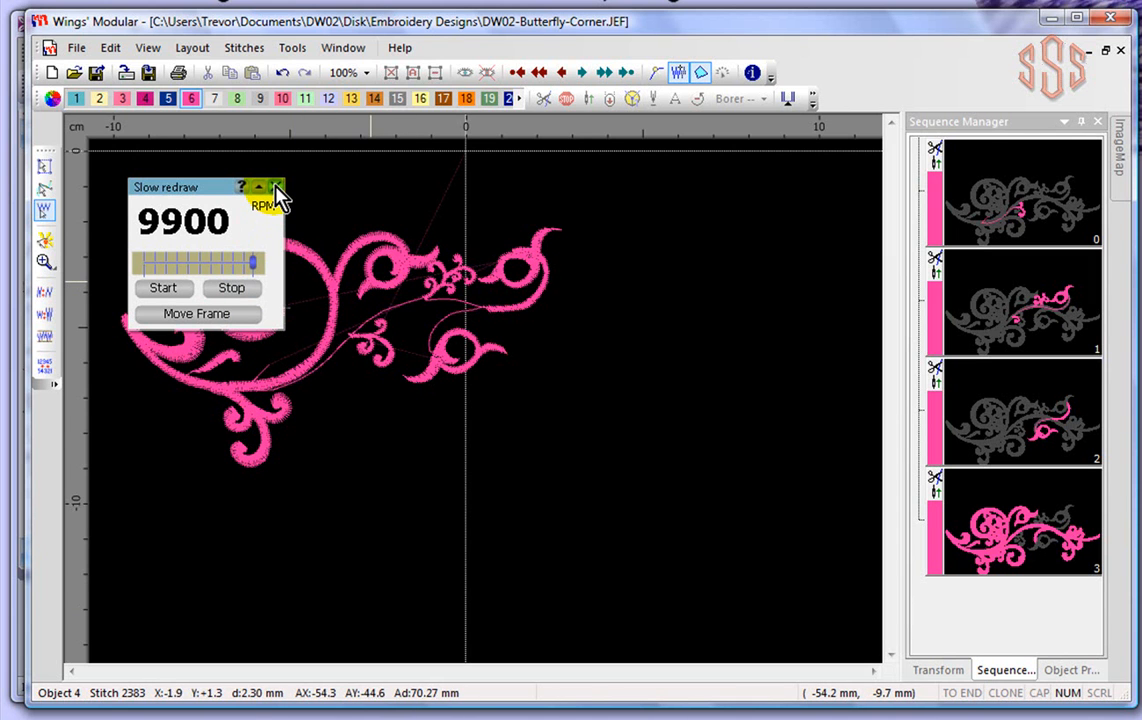
{"action": "left_click", "coordinate": [238, 292]}
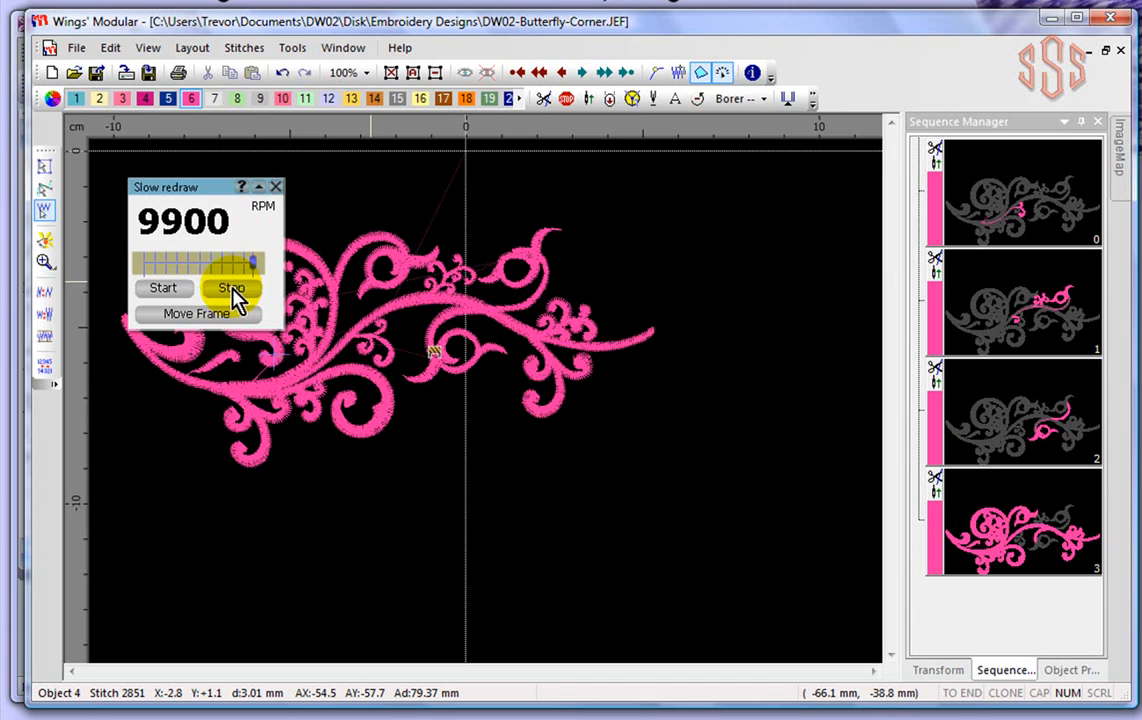
{"action": "left_click", "coordinate": [276, 188]}
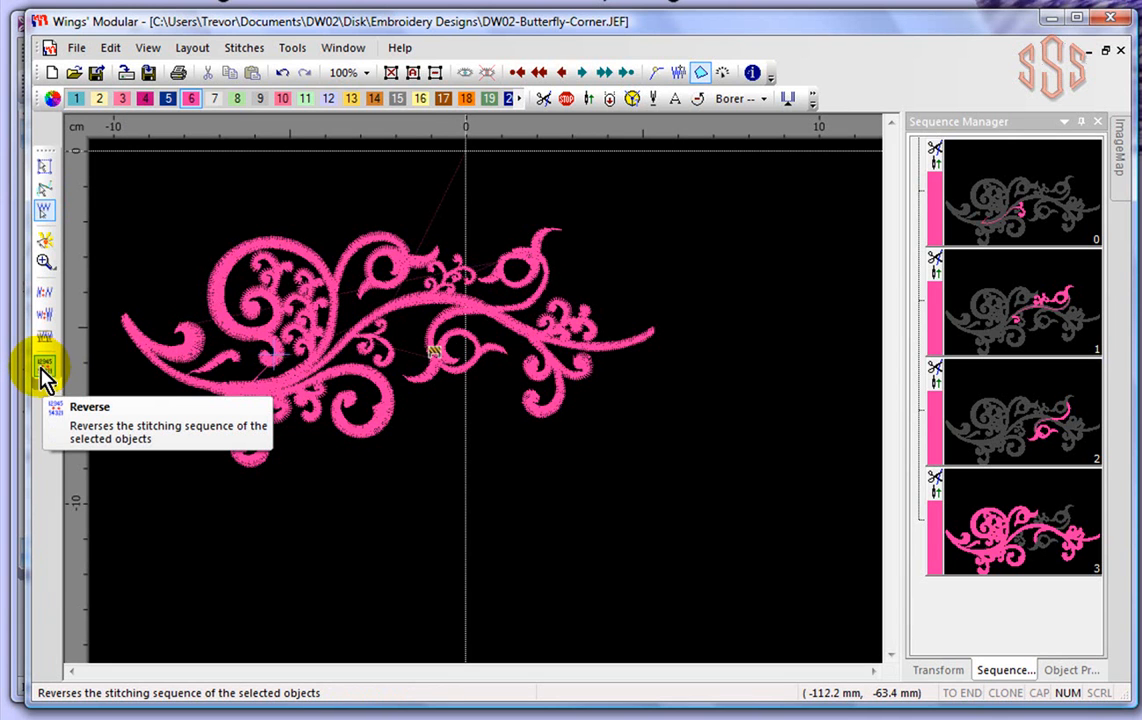
Return to object editing and select the large main scroll, the last object in the sequence.
{"action": "left_click", "coordinate": [45, 167]}
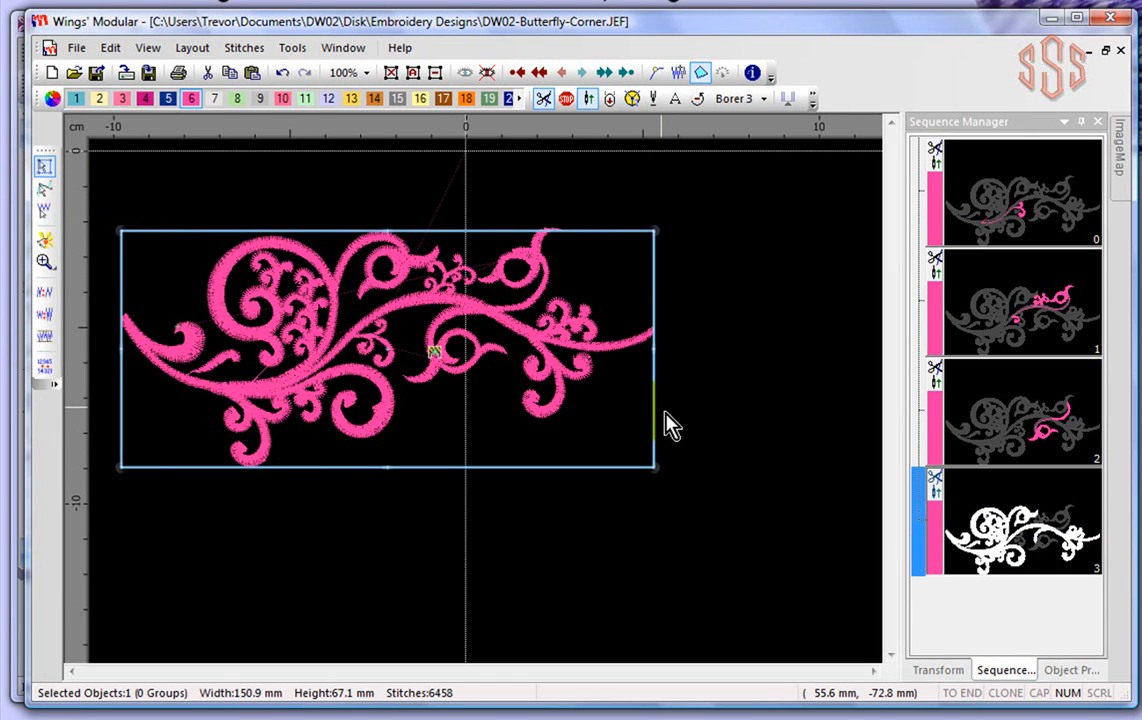